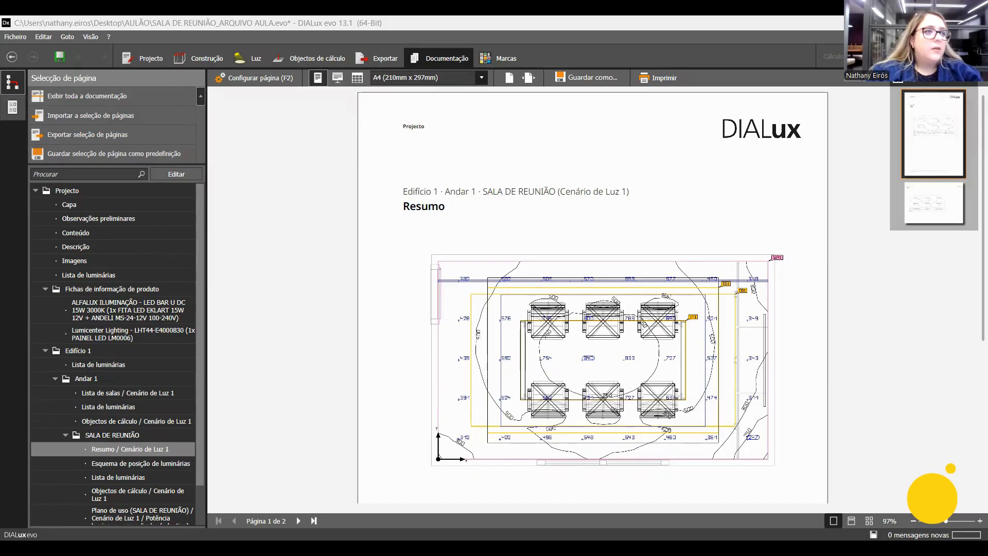
{"action": "mouse_move", "coordinate": [26, 66]}
{"action": "left_mouse_down"}
{"action": "mouse_move", "coordinate": [208, 470]}
{"action": "mouse_move", "coordinate": [206, 531]}
{"action": "left_mouse_up"}
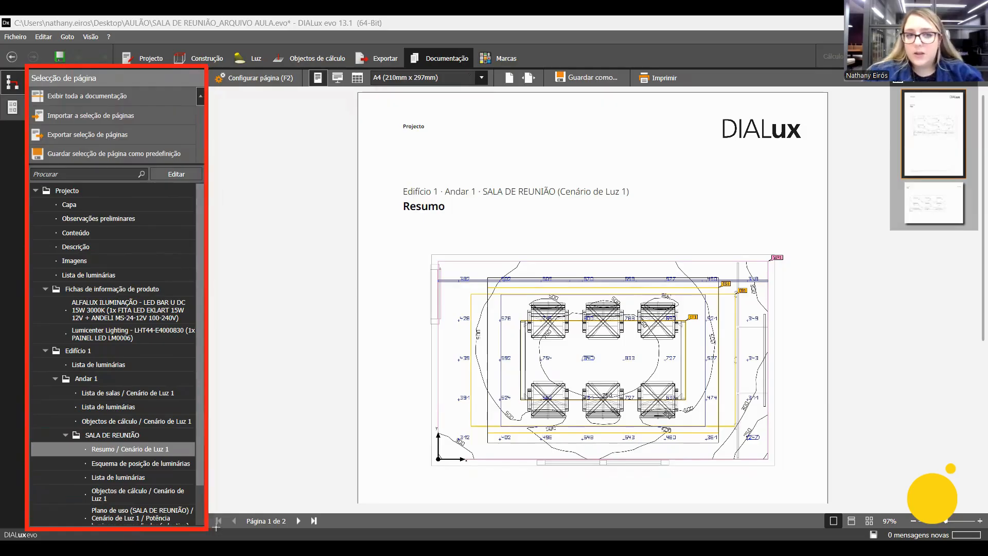
{"action": "key", "text": "ctrl+z"}
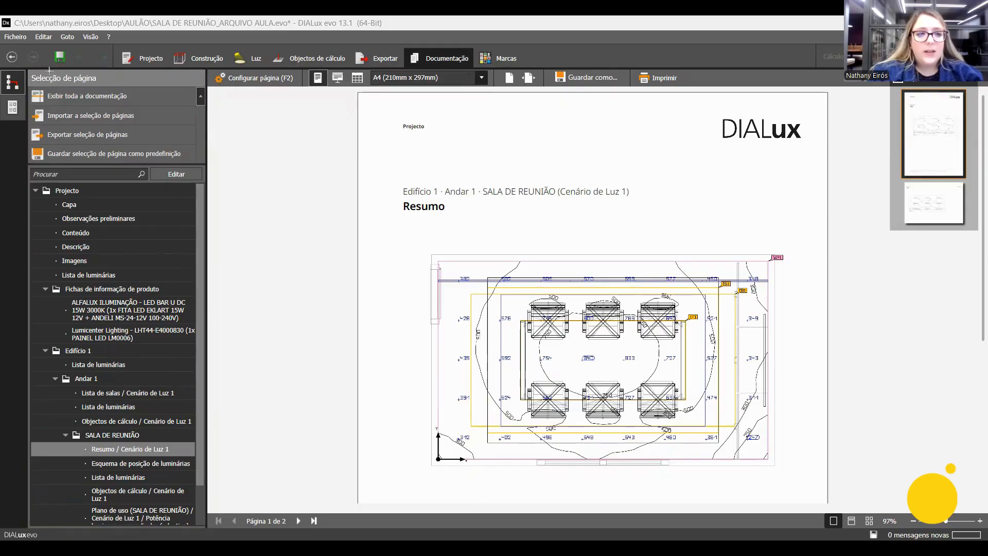
{"action": "left_click_drag", "start_coordinate": [28, 66], "coordinate": [105, 248]}
{"action": "mouse_move", "coordinate": [152, 350]}
{"action": "left_mouse_down"}
{"action": "mouse_move", "coordinate": [212, 513]}
{"action": "mouse_move", "coordinate": [210, 534]}
{"action": "left_mouse_up"}
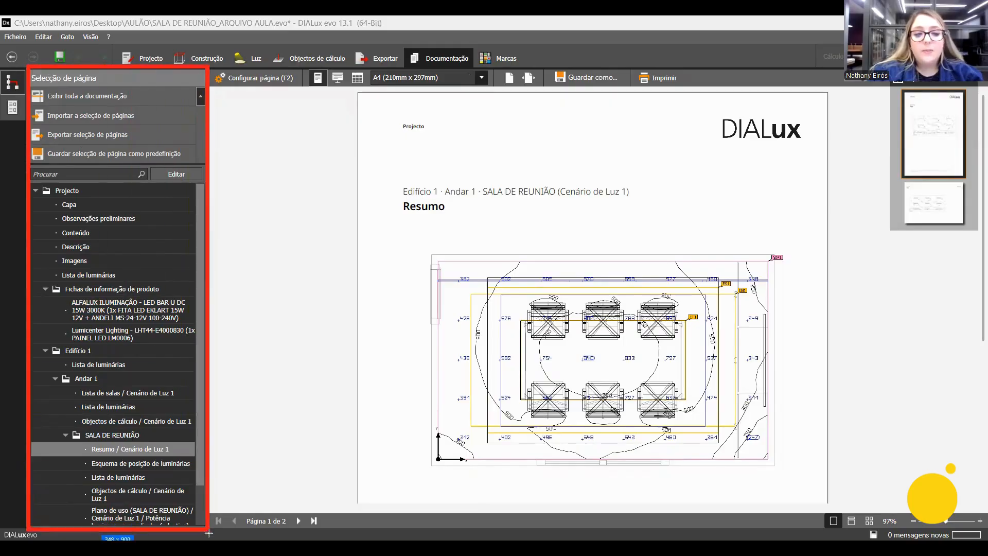
{"action": "mouse_move", "coordinate": [147, 165]}
{"action": "left_mouse_down"}
{"action": "mouse_move", "coordinate": [156, 185]}
{"action": "mouse_move", "coordinate": [205, 185]}
{"action": "left_mouse_up"}
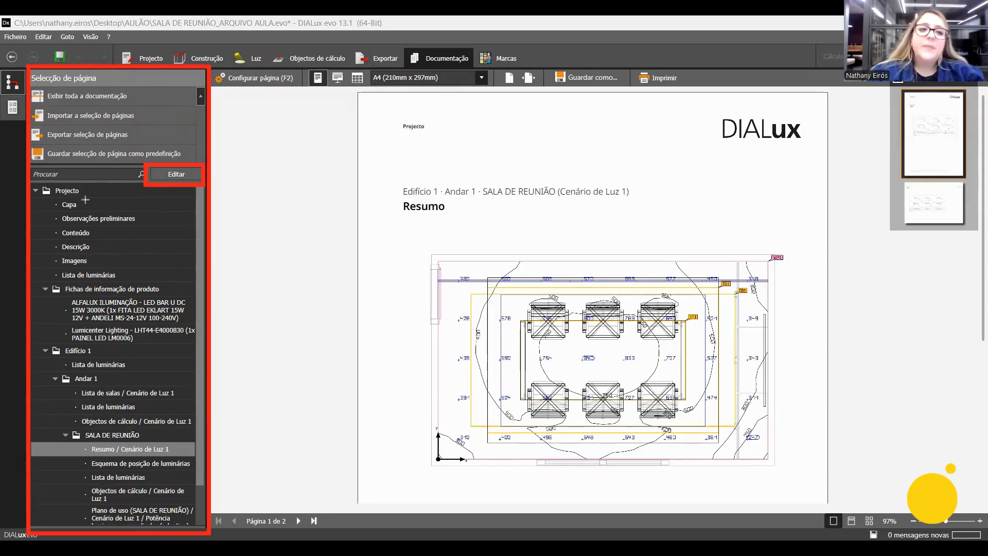
{"action": "left_click_drag", "start_coordinate": [47, 197], "coordinate": [118, 224]}
{"action": "mouse_move", "coordinate": [46, 225]}
{"action": "left_mouse_down"}
{"action": "mouse_move", "coordinate": [77, 251]}
{"action": "mouse_move", "coordinate": [89, 240]}
{"action": "left_mouse_up"}
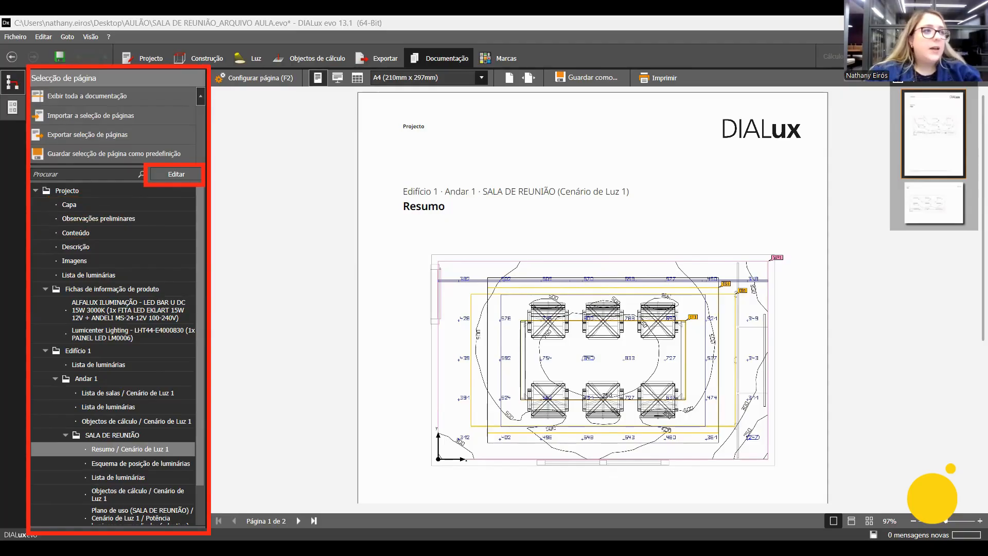
Open the documentation page selection for editing and examine which project, site, building and room pages are included.
{"action": "left_click", "coordinate": [193, 175]}
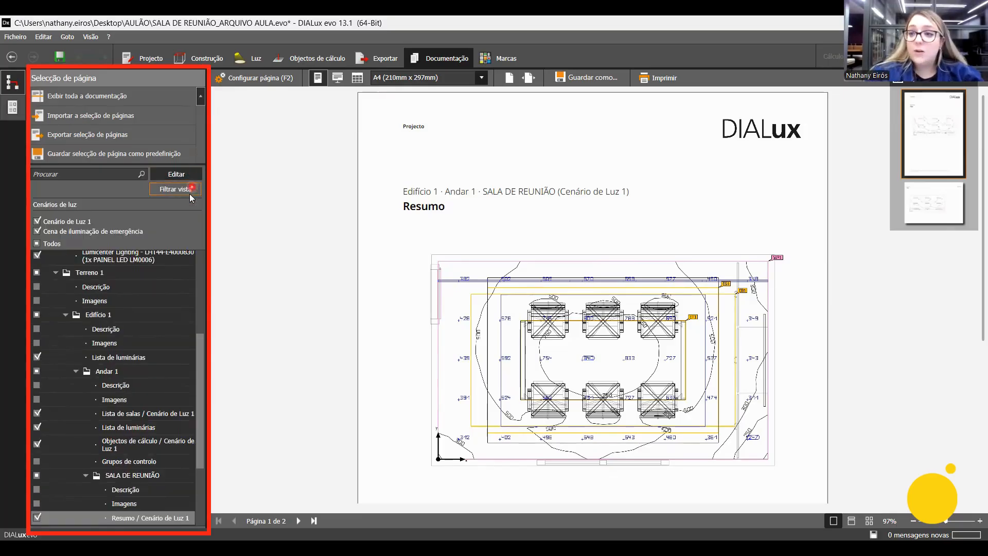
{"action": "left_click_drag", "start_coordinate": [201, 358], "coordinate": [196, 258]}
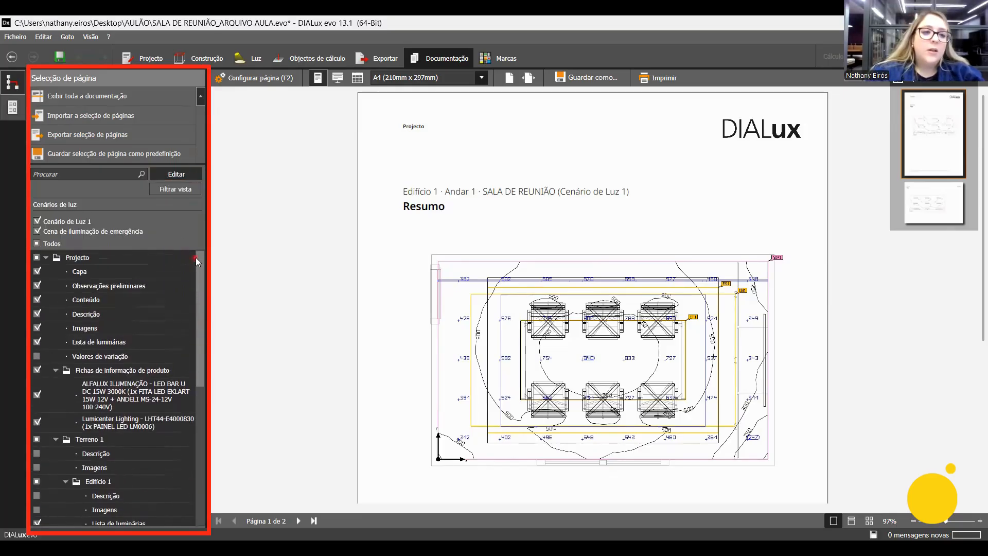
{"action": "scroll", "coordinate": [86, 457], "scroll_direction": "down", "scroll_amount": 10}
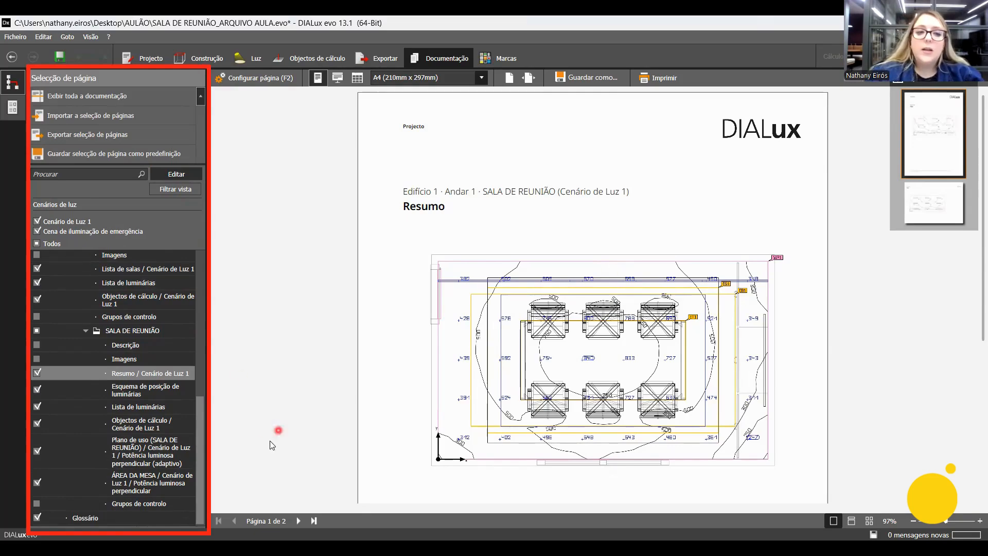
{"action": "scroll", "coordinate": [199, 302], "scroll_direction": "up", "scroll_amount": 1}
{"action": "scroll", "coordinate": [199, 302], "scroll_direction": "up", "scroll_amount": 4}
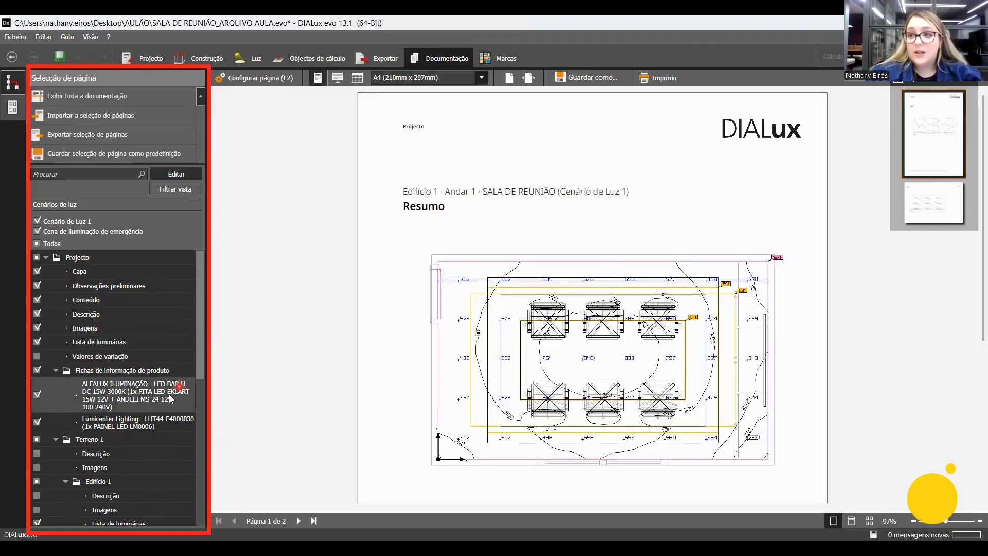
{"action": "scroll", "coordinate": [135, 418], "scroll_direction": "down", "scroll_amount": 1}
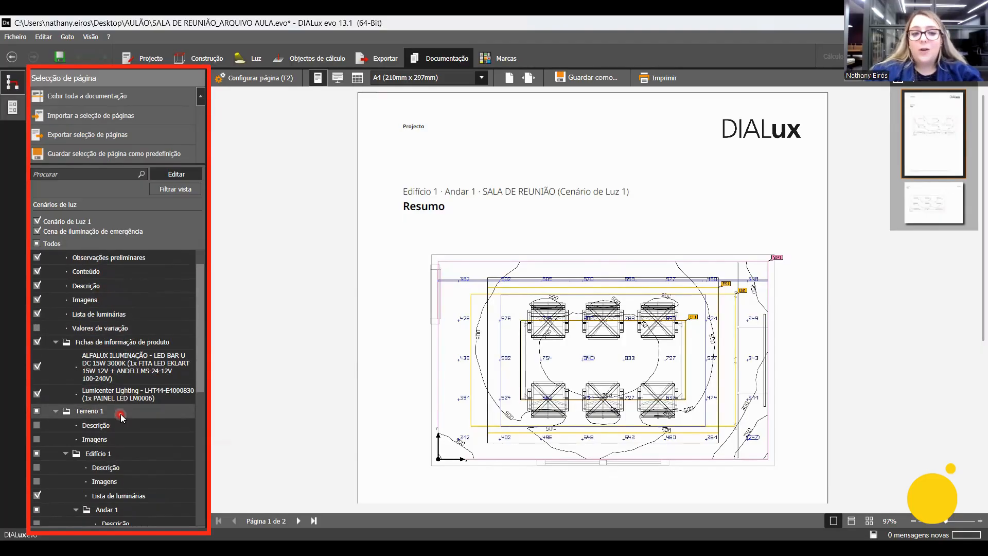
{"action": "scroll", "coordinate": [122, 418], "scroll_direction": "down", "scroll_amount": 2}
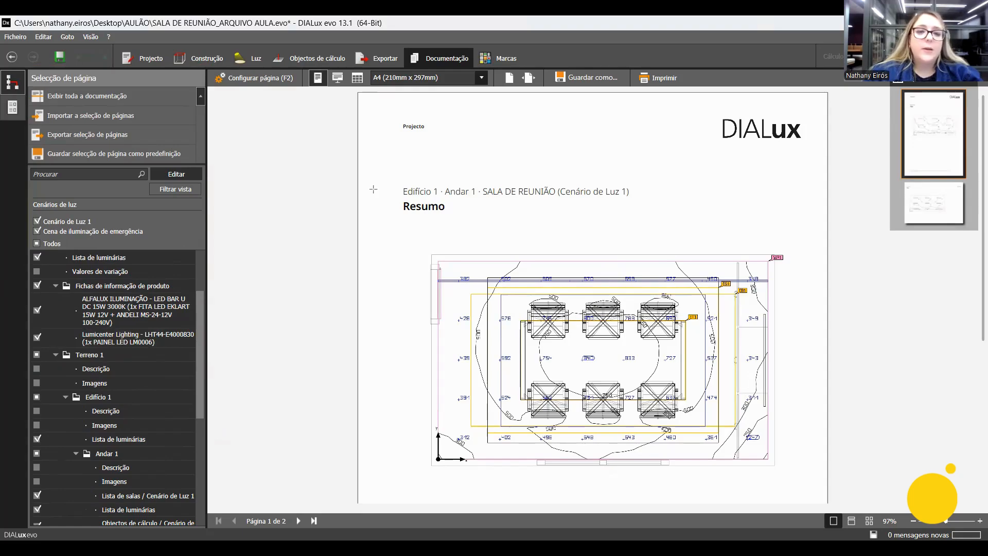
{"action": "mouse_move", "coordinate": [398, 43]}
{"action": "left_mouse_down"}
{"action": "mouse_move", "coordinate": [488, 70]}
{"action": "mouse_move", "coordinate": [475, 72]}
{"action": "left_mouse_up"}
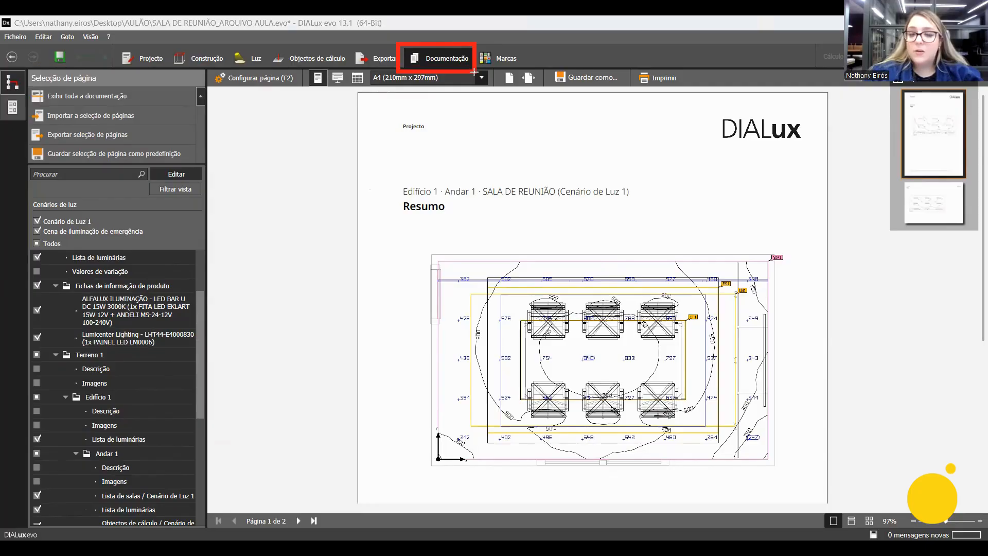
{"action": "mouse_move", "coordinate": [173, 43]}
{"action": "left_mouse_down"}
{"action": "mouse_move", "coordinate": [154, 69]}
{"action": "mouse_move", "coordinate": [112, 76]}
{"action": "left_mouse_up"}
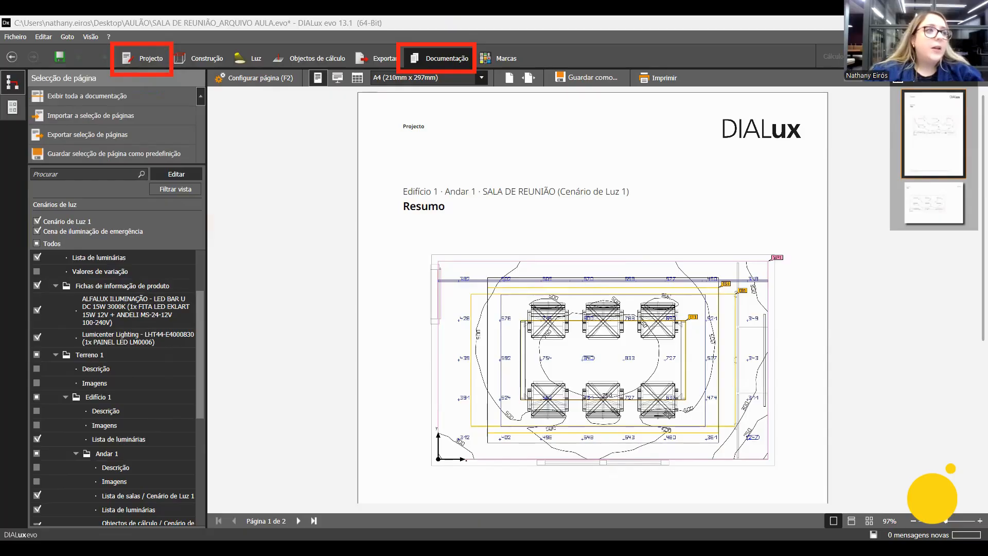
Set the project name to "SALA DE REUNIÃO" in the project information.
{"action": "left_click", "coordinate": [151, 59]}
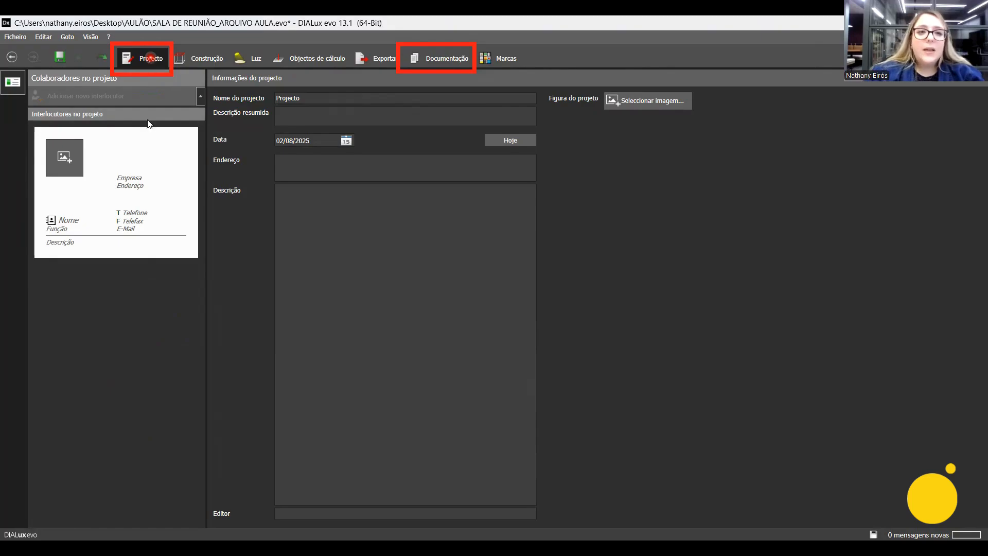
{"action": "left_click", "coordinate": [326, 97]}
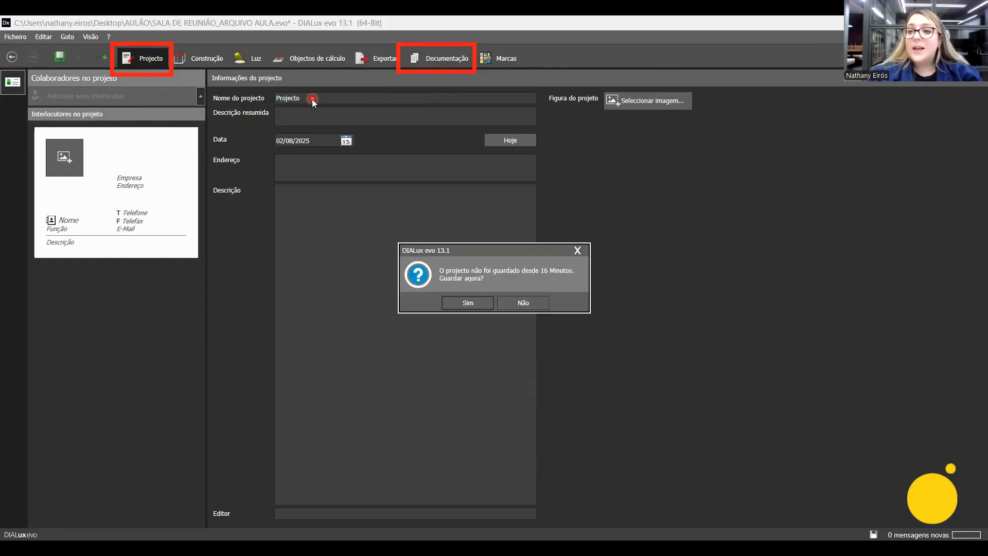
{"action": "left_click", "coordinate": [313, 99]}
{"action": "left_click_drag", "start_coordinate": [311, 98], "coordinate": [275, 100]}
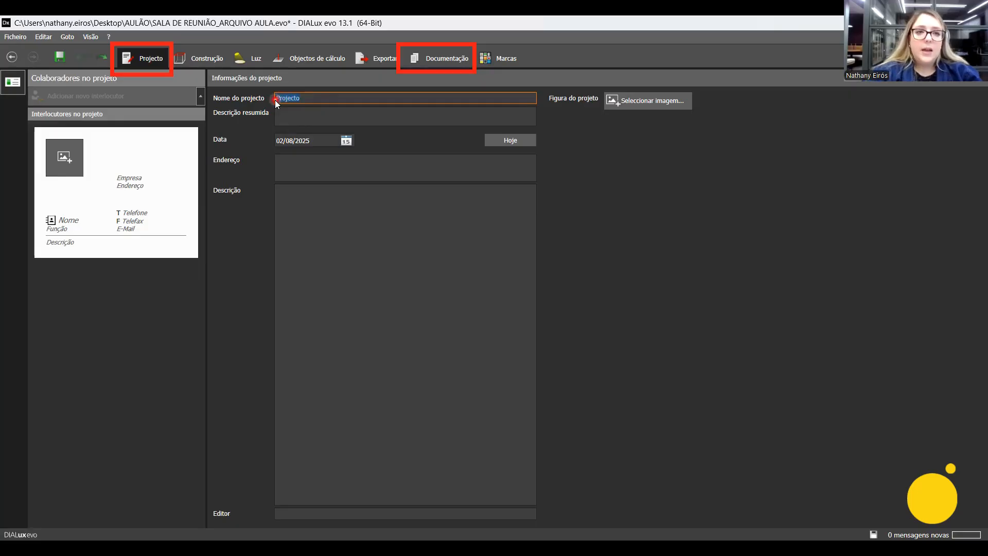
{"action": "type", "text": "sala de"}
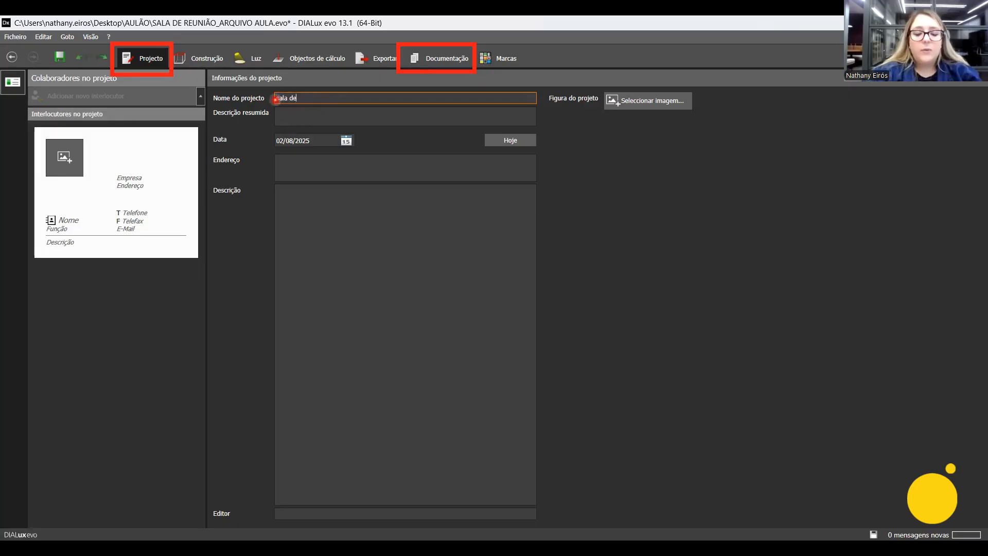
{"action": "key", "text": "BackSpace"}
{"action": "key", "text": "BackSpace"}
{"action": "key", "text": "BackSpace"}
{"action": "key", "text": "BackSpace"}
{"action": "key", "text": "BackSpace"}
{"action": "key", "text": "BackSpace"}
{"action": "type", "text": "SALA D"}
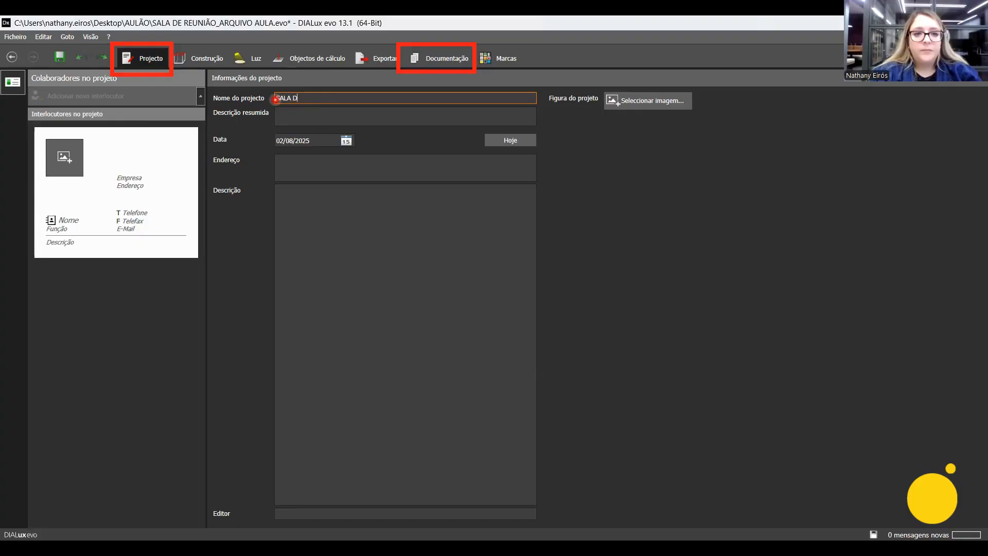
{"action": "type", "text": "E REUNIÃO"}
{"action": "key", "text": "ctrl+a"}
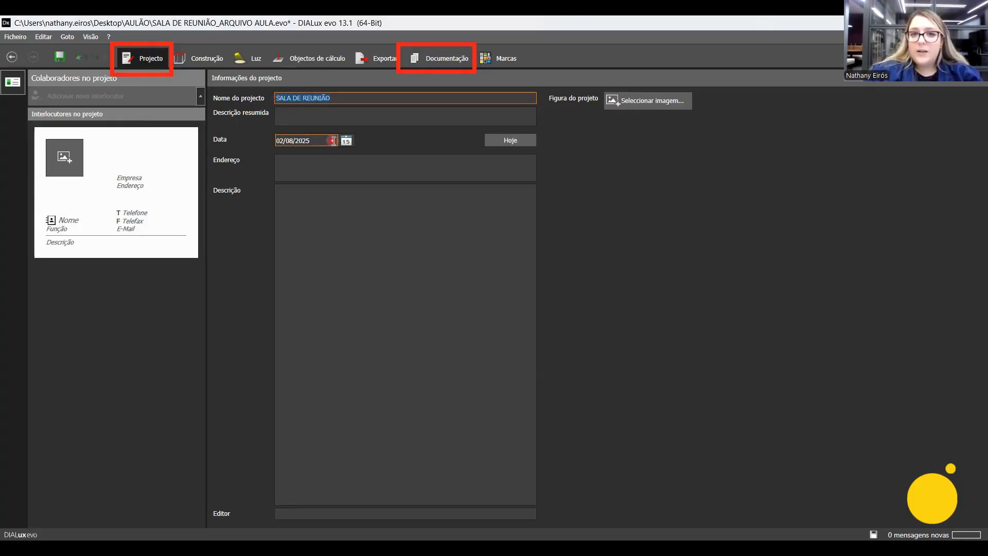
Display the Capa page of the documentation to check the project name on the cover.
{"action": "left_click", "coordinate": [432, 56]}
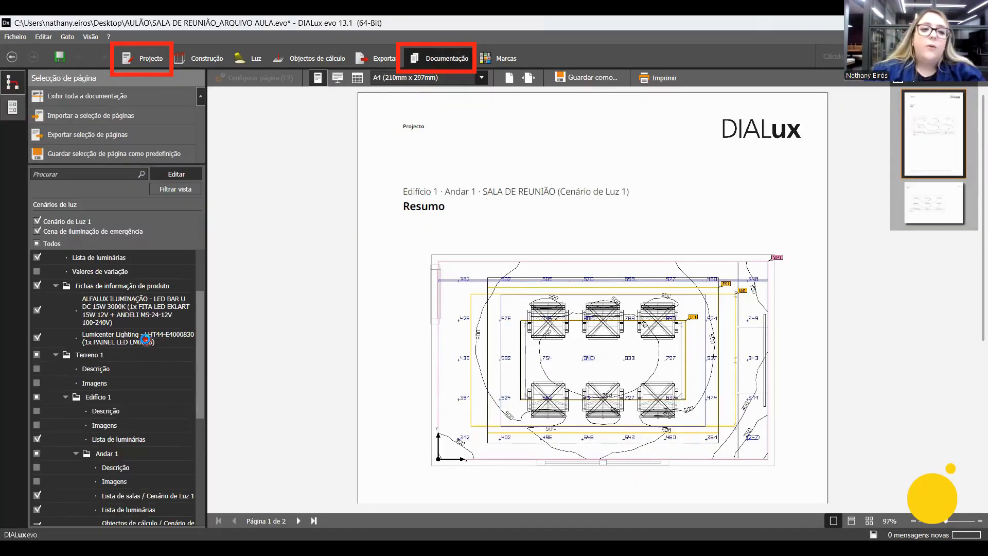
{"action": "scroll", "coordinate": [146, 338], "scroll_direction": "up", "scroll_amount": 1}
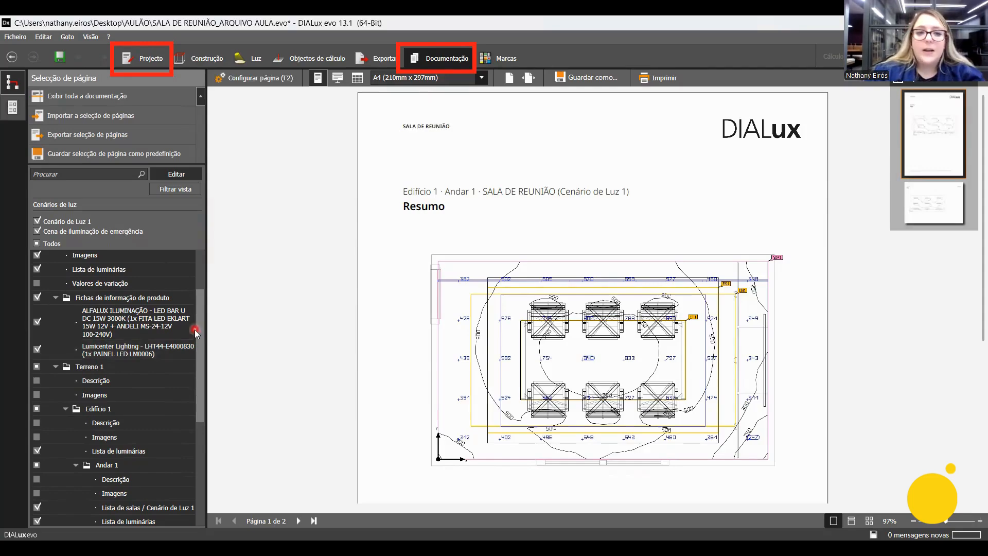
{"action": "scroll", "coordinate": [202, 330], "scroll_direction": "up", "scroll_amount": 2}
{"action": "left_click", "coordinate": [93, 272]}
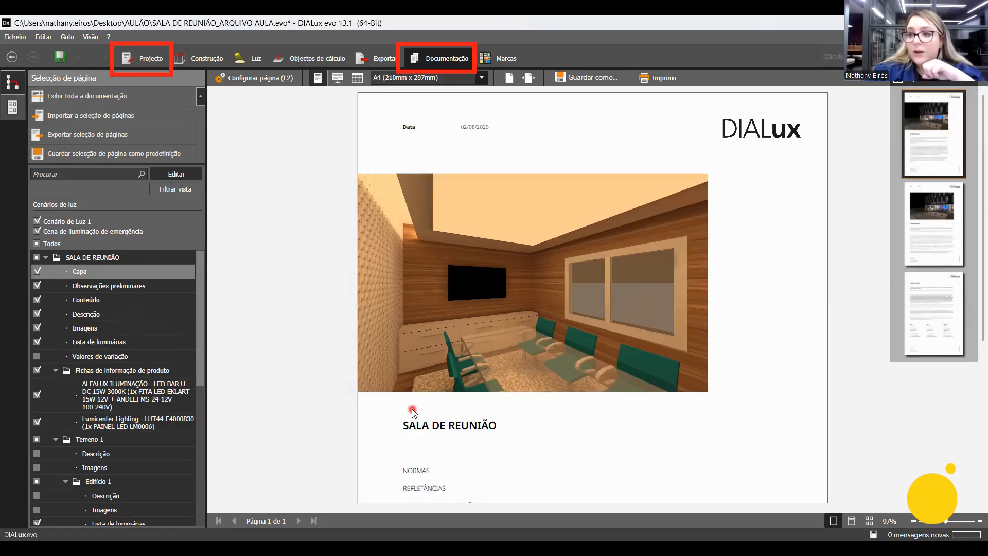
Enter "DESCRIÇÃO RESUMIDA" as the project's short description and check where it appears on the documentation cover.
{"action": "left_click", "coordinate": [148, 61]}
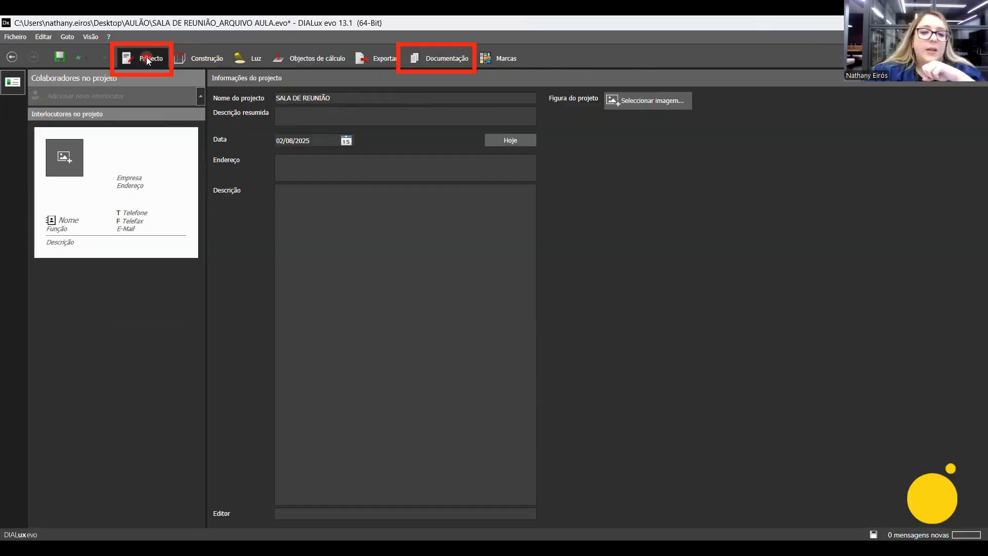
{"action": "left_click", "coordinate": [279, 115]}
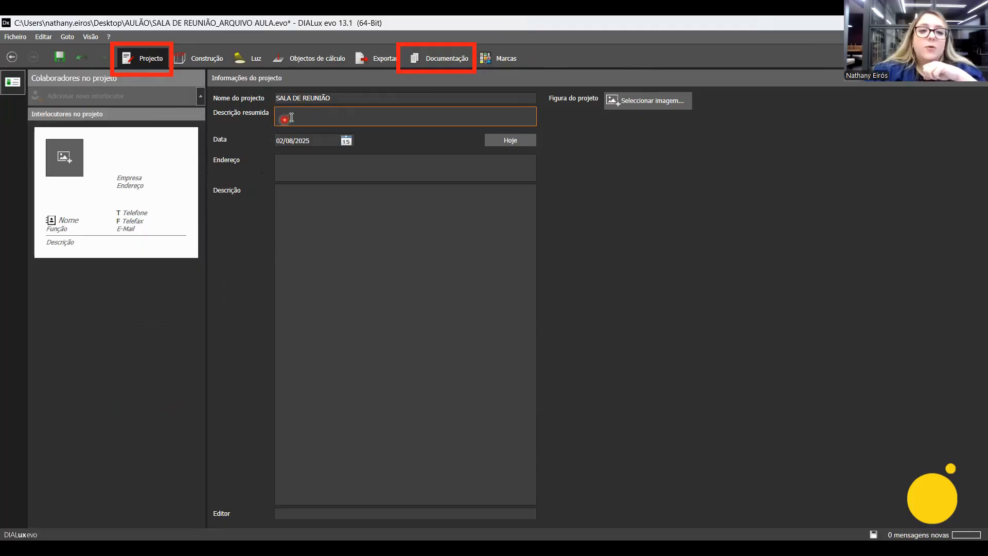
{"action": "left_click", "coordinate": [286, 192]}
{"action": "type", "text": "D"}
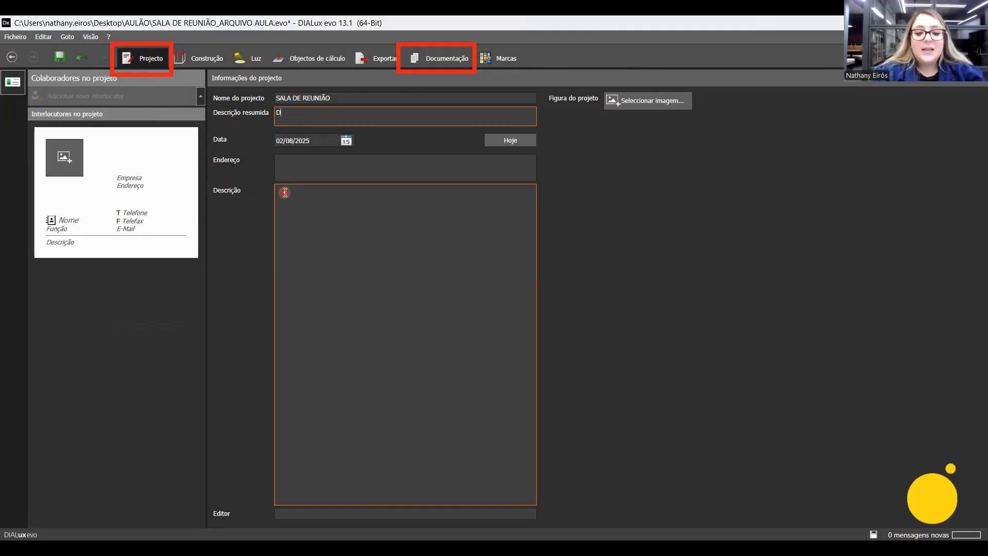
{"action": "type", "text": "ESCRIÇÃO RESUMIDA"}
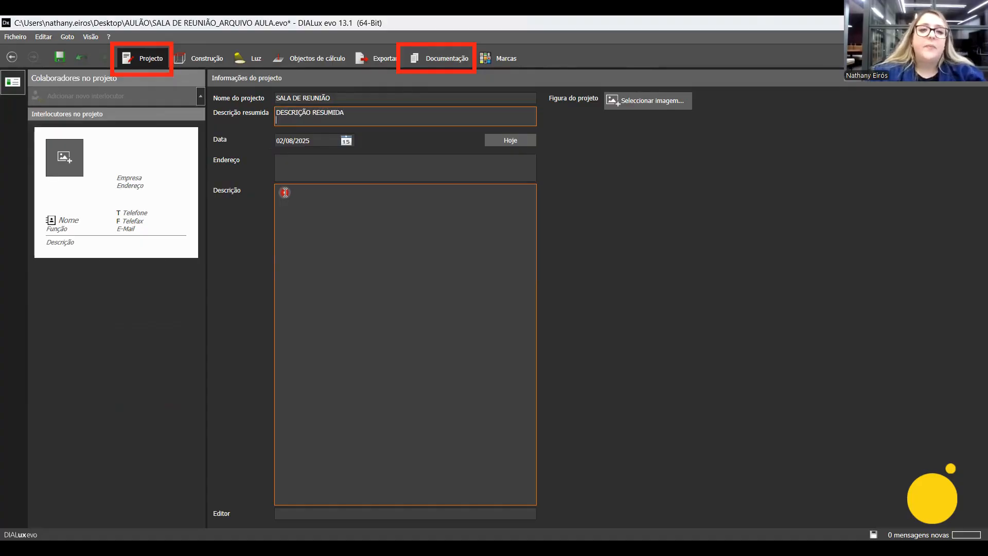
{"action": "left_click", "coordinate": [389, 168]}
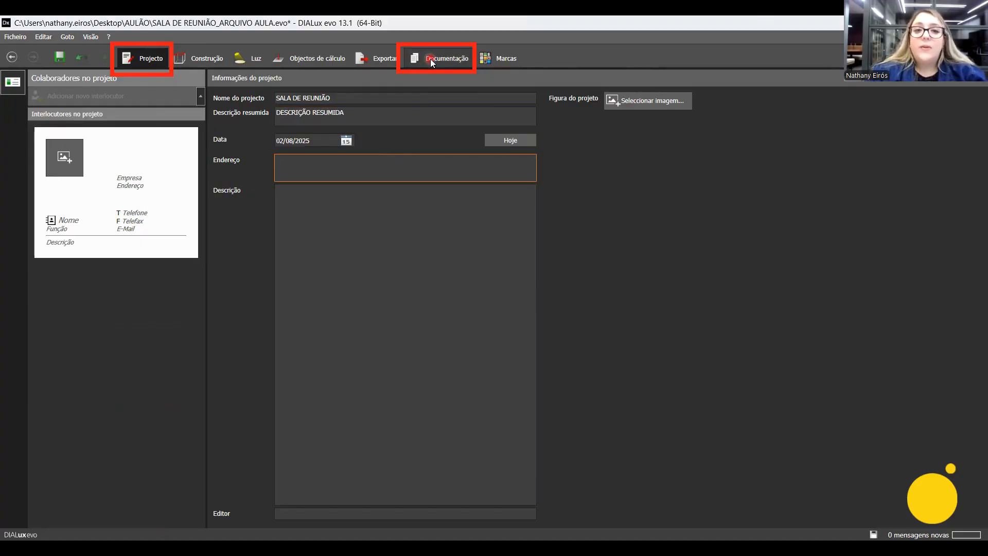
{"action": "left_click", "coordinate": [430, 59]}
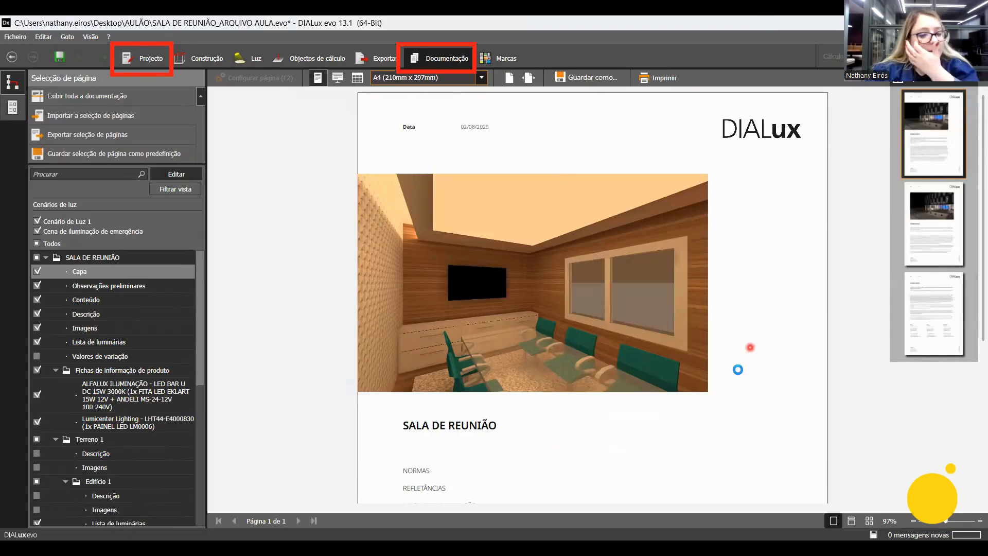
{"action": "scroll", "coordinate": [751, 348], "scroll_direction": "down", "scroll_amount": 3}
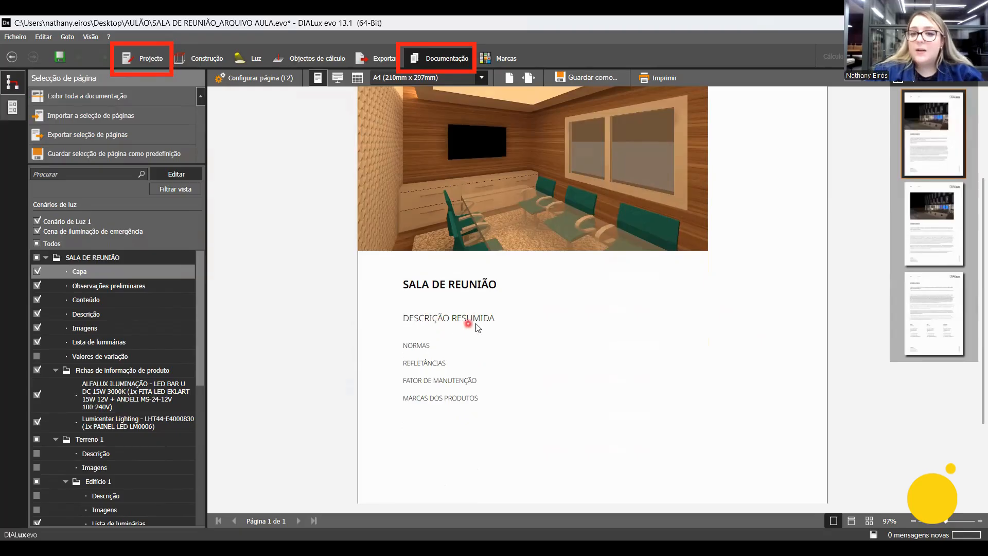
Replace the project's short description with "ESCRITÓRIO" followed by the client's name and check it on the documentation cover.
{"action": "left_click", "coordinate": [210, 63]}
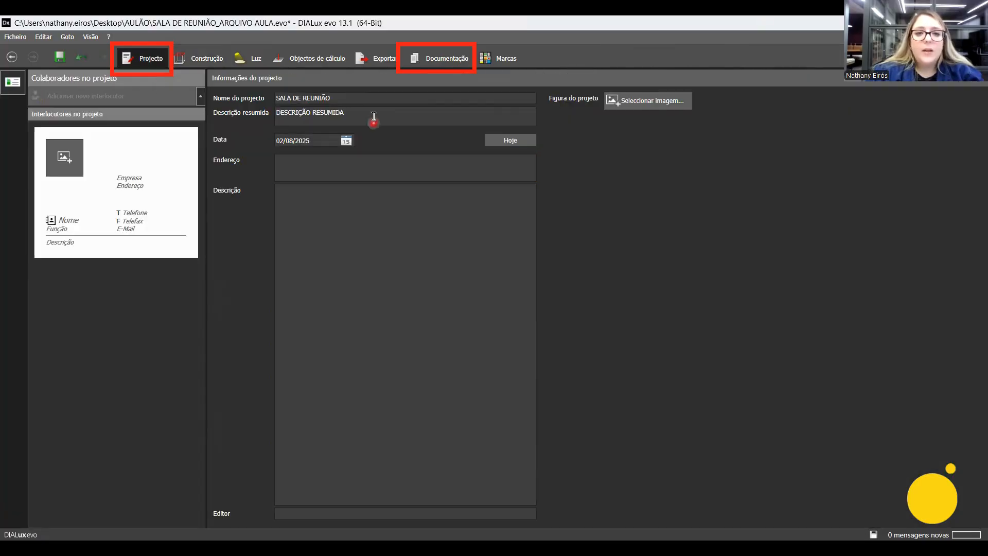
{"action": "left_click", "coordinate": [373, 111]}
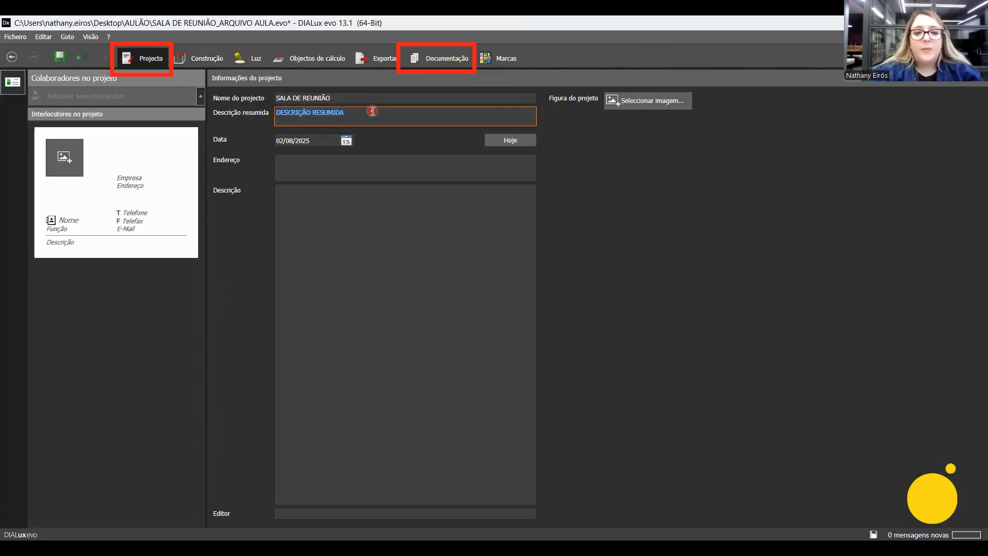
{"action": "type", "text": "PROJETO "}
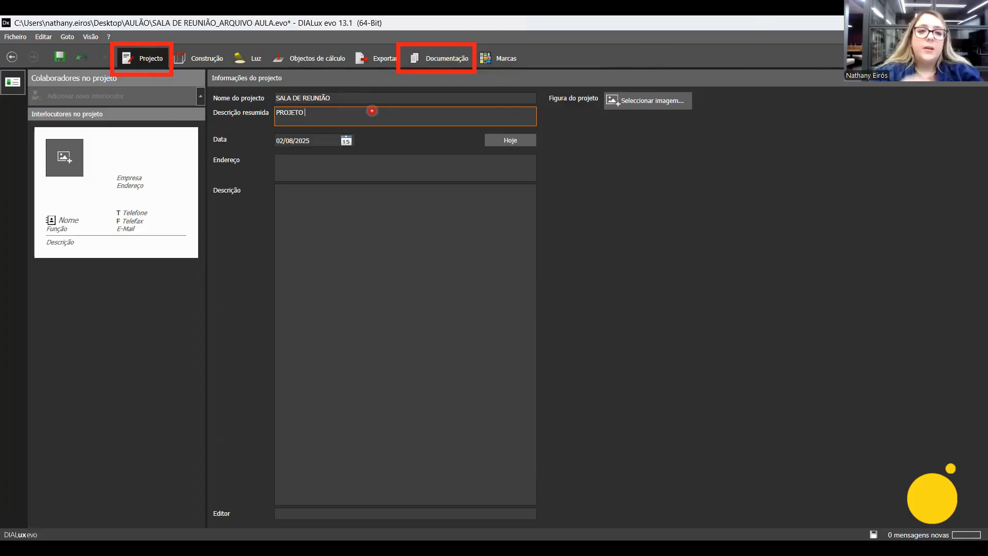
{"action": "type", "text": "DO EM"}
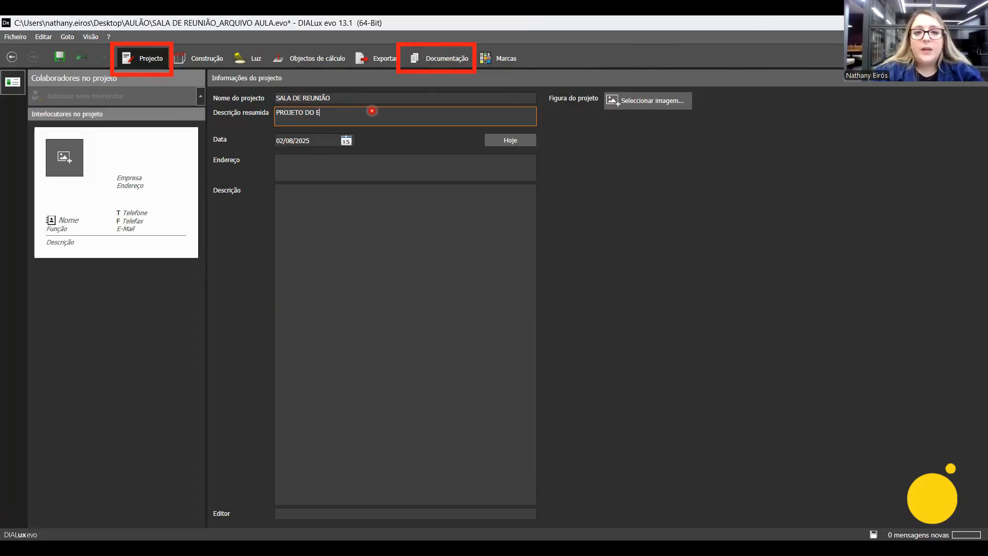
{"action": "type", "text": "P R"}
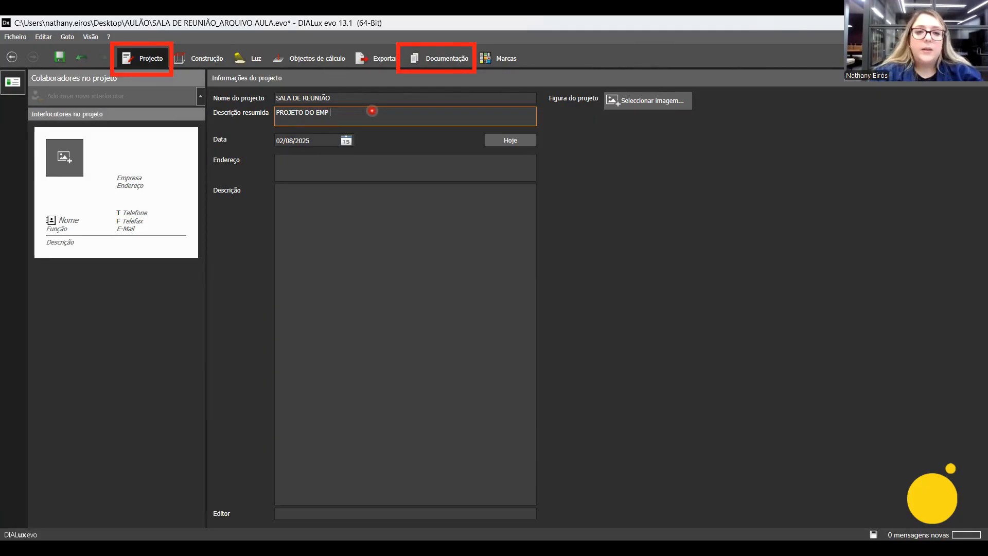
{"action": "key", "text": "BackSpace"}
{"action": "key", "text": "BackSpace"}
{"action": "key", "text": "BackSpace"}
{"action": "key", "text": "BackSpace"}
{"action": "key", "text": "BackSpace"}
{"action": "key", "text": "BackSpace"}
{"action": "key", "text": "BackSpace"}
{"action": "key", "text": "BackSpace"}
{"action": "key", "text": "BackSpace"}
{"action": "key", "text": "BackSpace"}
{"action": "key", "text": "BackSpace"}
{"action": "key", "text": "BackSpace"}
{"action": "key", "text": "BackSpace"}
{"action": "key", "text": "BackSpace"}
{"action": "key", "text": "BackSpace"}
{"action": "key", "text": "BackSpace"}
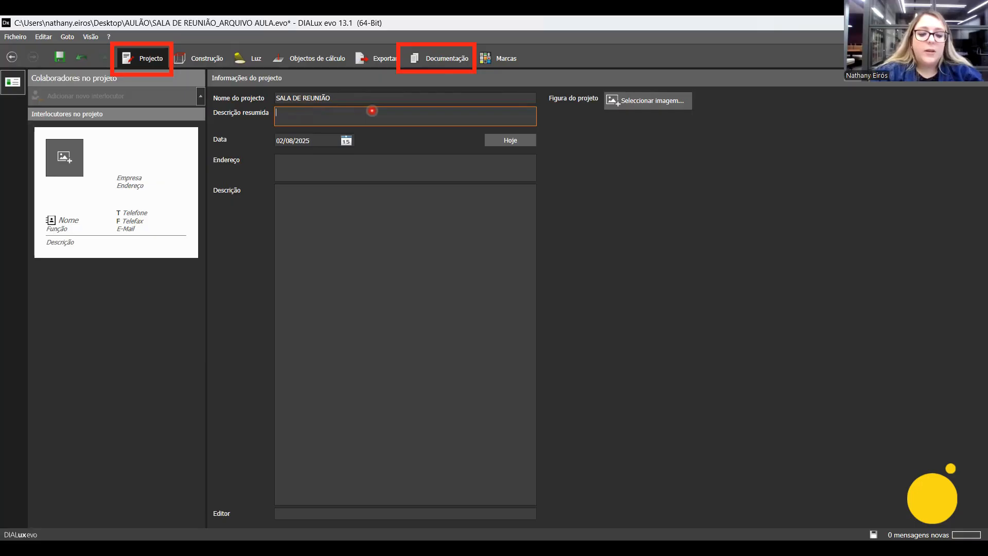
{"action": "type", "text": "ESC"}
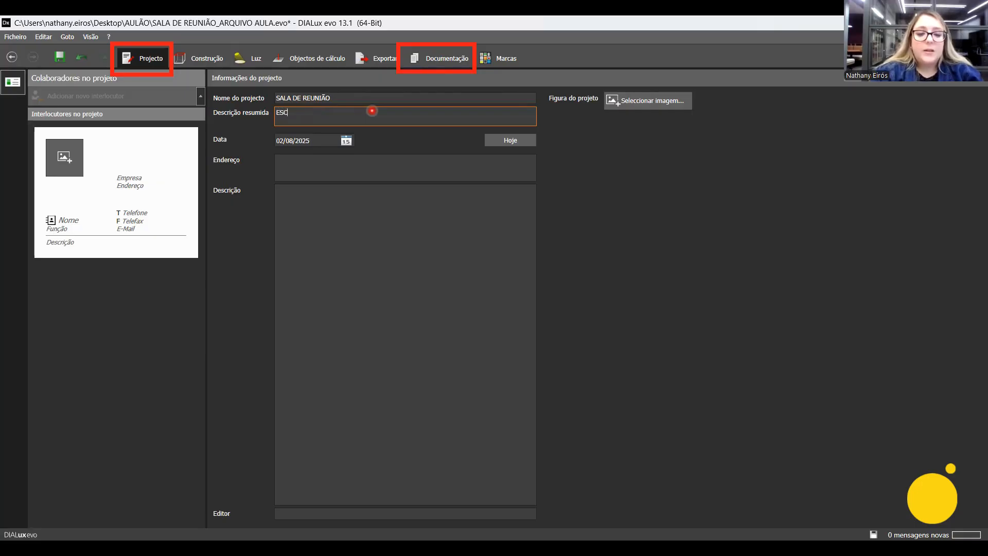
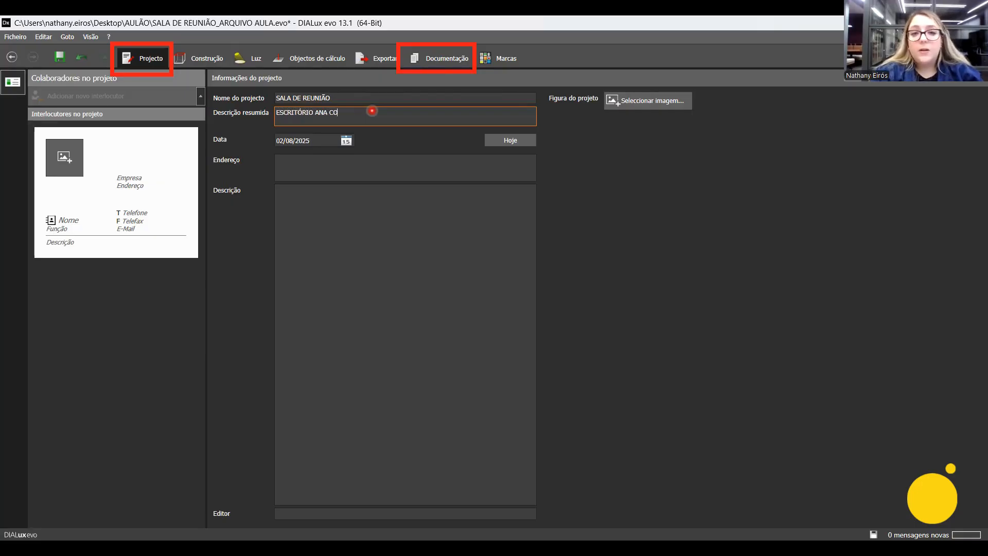
{"action": "key", "text": "Return"}
{"action": "left_click", "coordinate": [342, 157]}
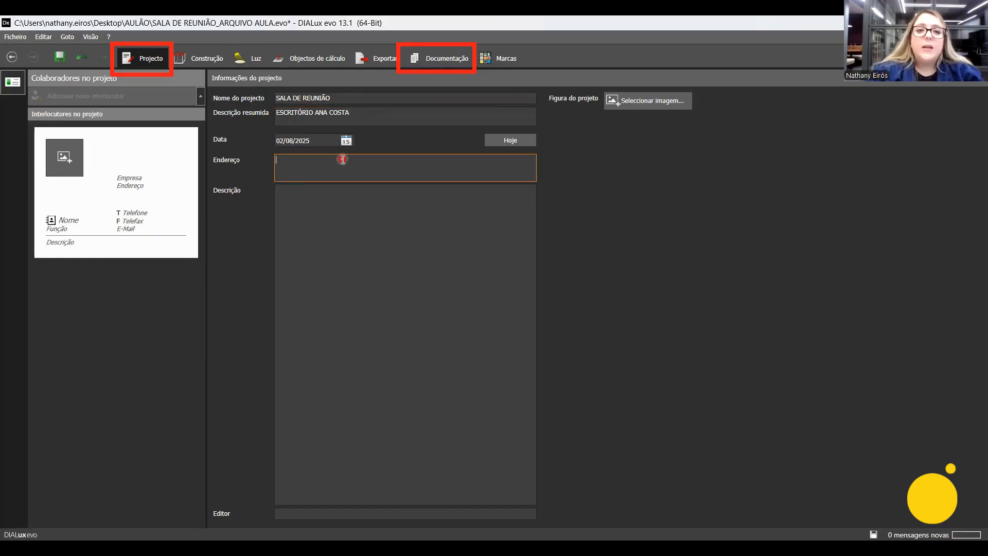
{"action": "left_click", "coordinate": [446, 61]}
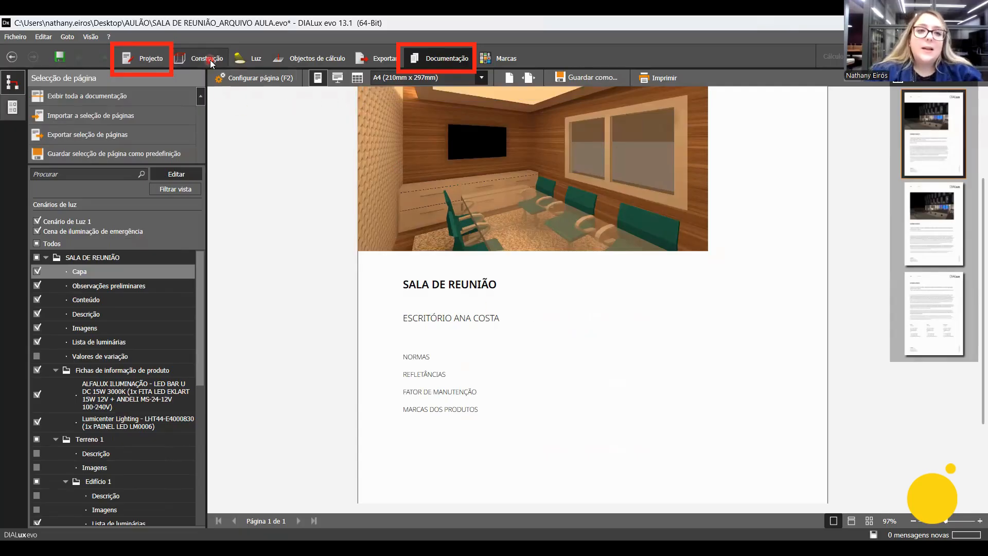
Return to the project information and look at the project's date setting.
{"action": "left_click", "coordinate": [141, 58]}
{"action": "left_click", "coordinate": [289, 143]}
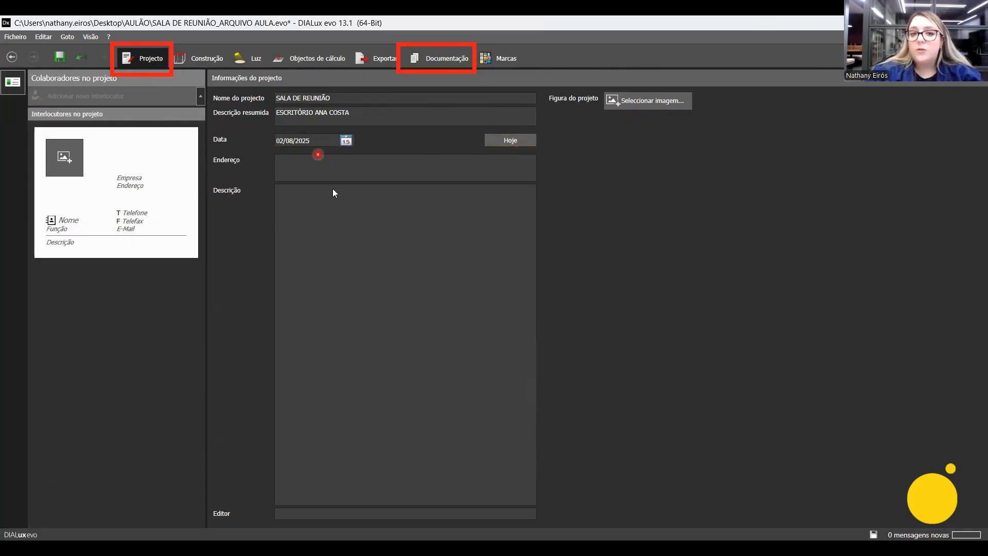
{"action": "left_click", "coordinate": [347, 141]}
Enter the project's street address with city and state, and check where it appears on the documentation cover.
{"action": "left_click", "coordinate": [426, 166]}
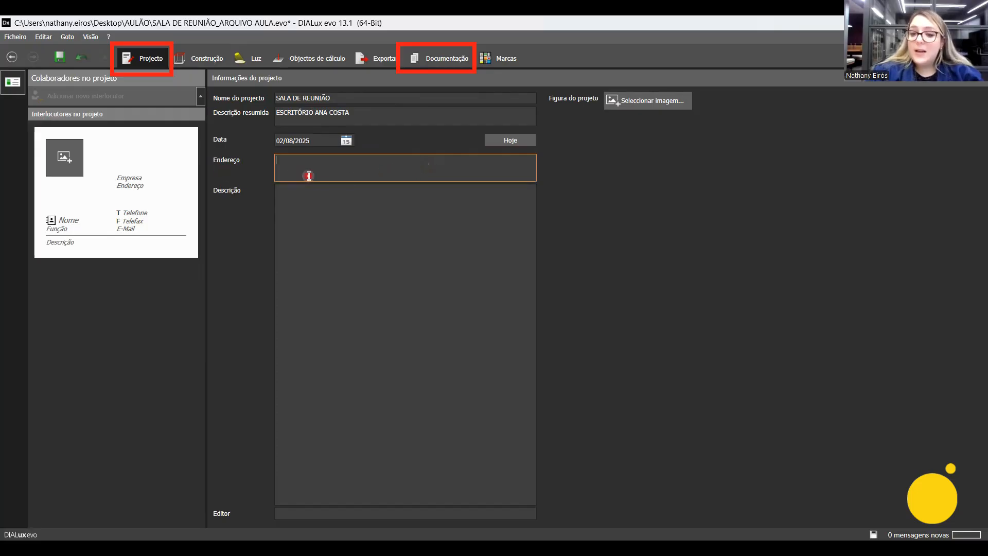
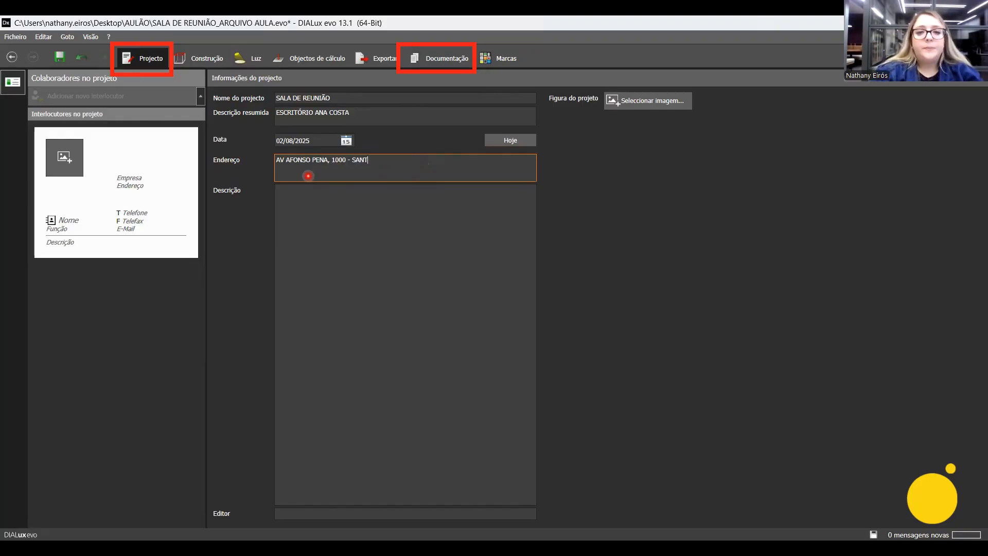
{"action": "key", "text": "Return"}
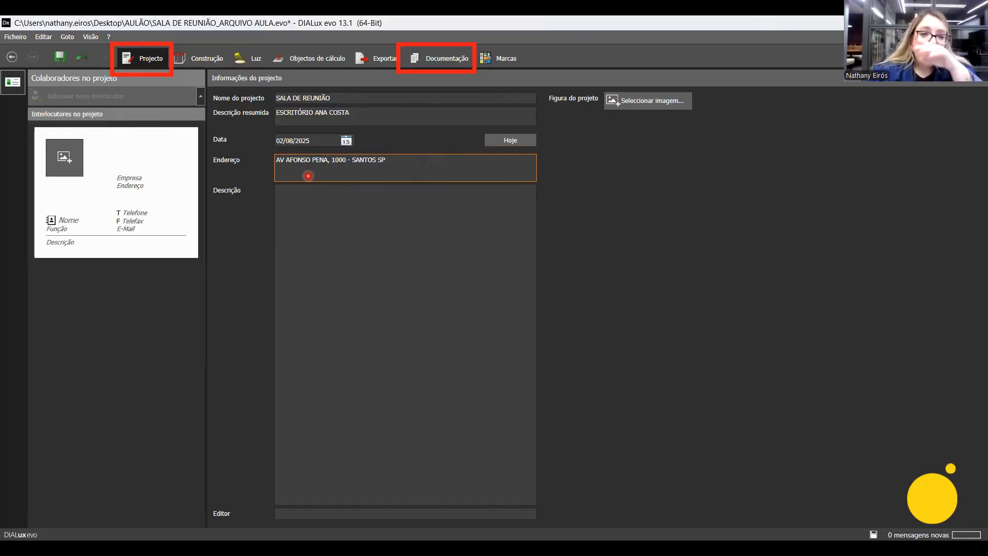
{"action": "left_click", "coordinate": [433, 56]}
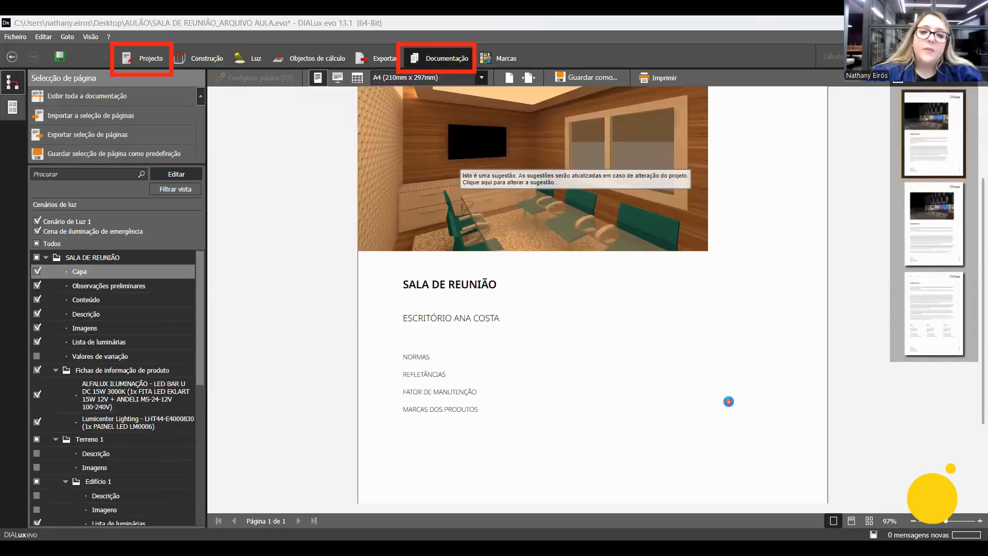
{"action": "scroll", "coordinate": [728, 402], "scroll_direction": "down", "scroll_amount": 3}
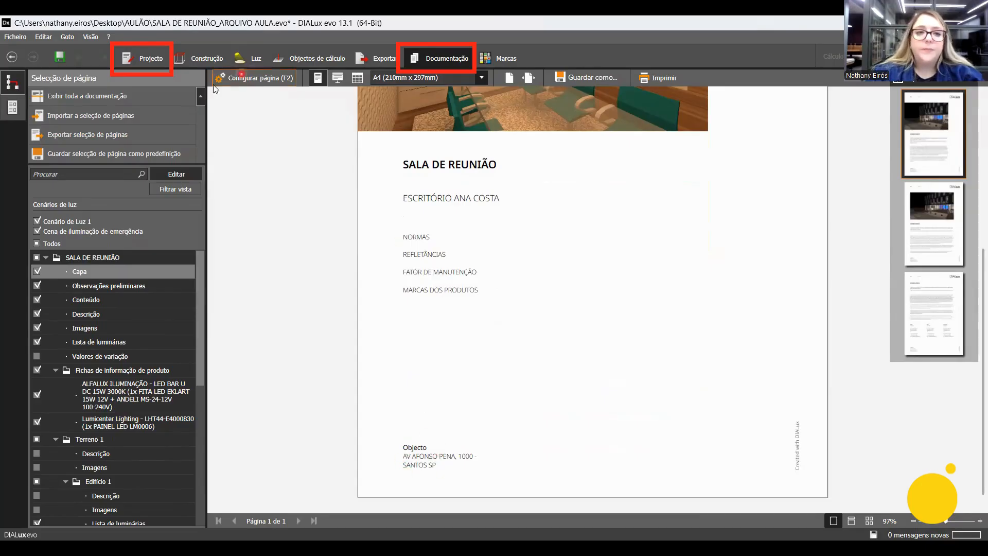
Enter "DESCRIÇÃO" as the project's full description and check the documentation cover for it.
{"action": "left_click", "coordinate": [143, 55]}
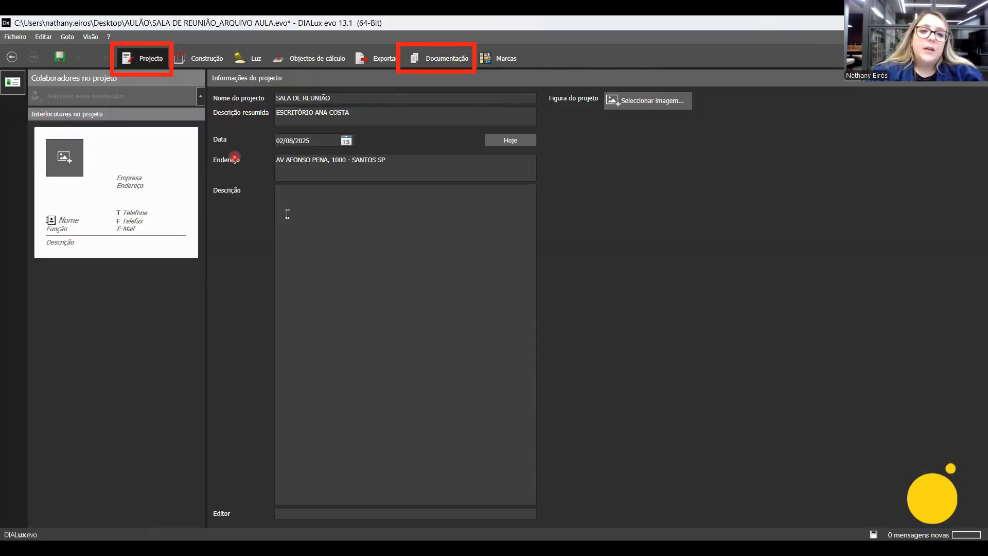
{"action": "left_click", "coordinate": [314, 214]}
{"action": "type", "text": "DESCRIÇÃO"}
{"action": "key", "text": "Tab"}
{"action": "left_click", "coordinate": [445, 63]}
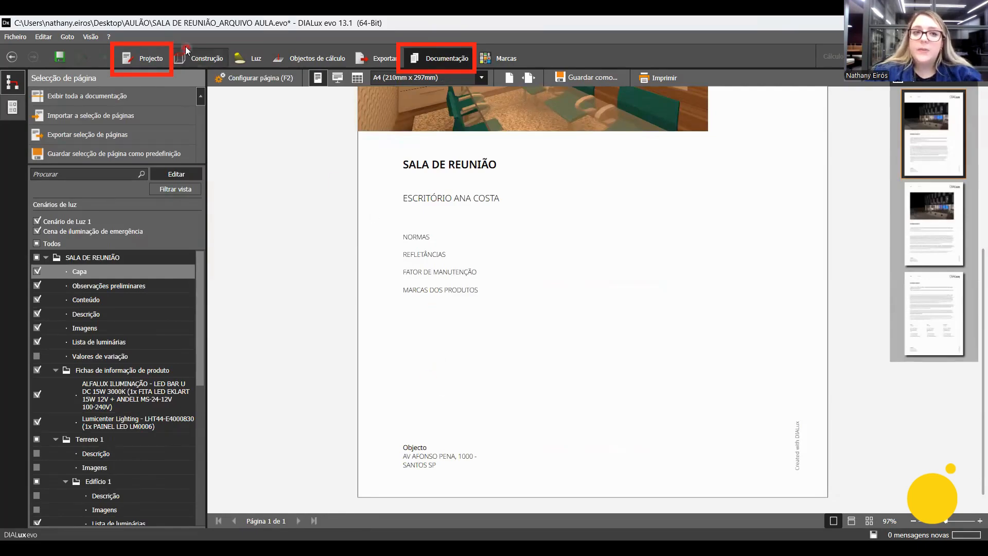
Return to the project information and review the filled-in Descrição field.
{"action": "left_click", "coordinate": [203, 61]}
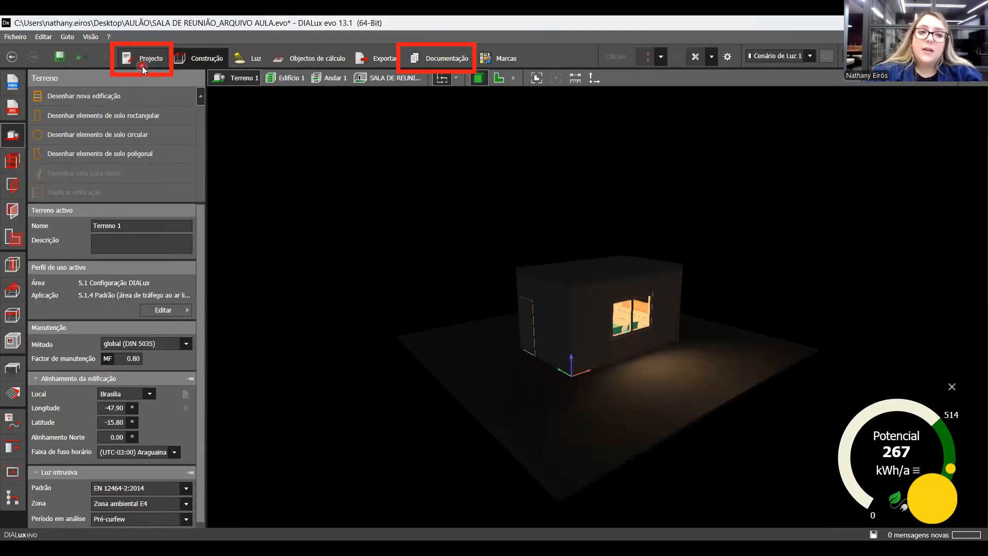
{"action": "left_click", "coordinate": [143, 60]}
{"action": "left_click_drag", "start_coordinate": [265, 179], "coordinate": [539, 506]}
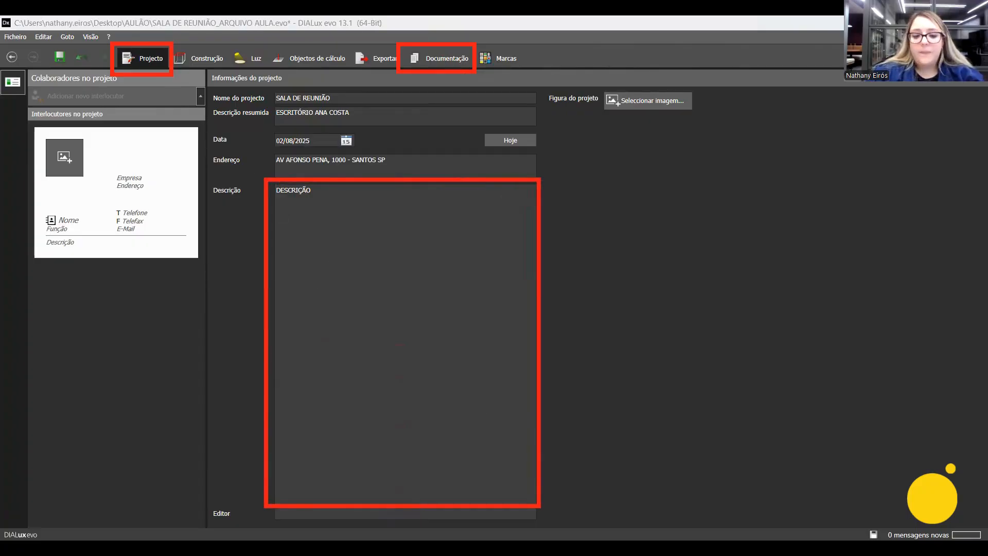
{"action": "key", "text": "ctrl+z"}
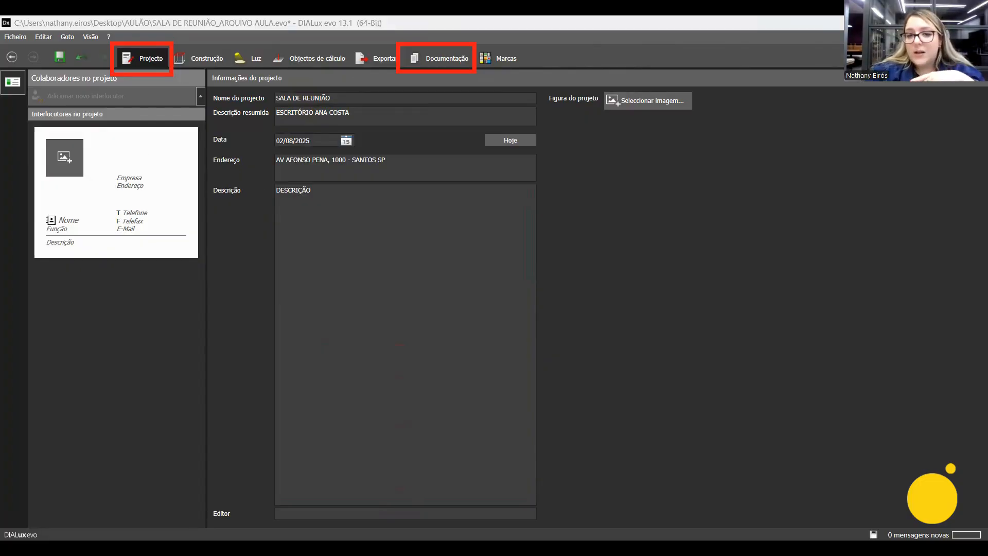
Look through the Observações preliminares, Conteúdo and Descrição pages of the documentation and return to the Capa page.
{"action": "left_click", "coordinate": [445, 60]}
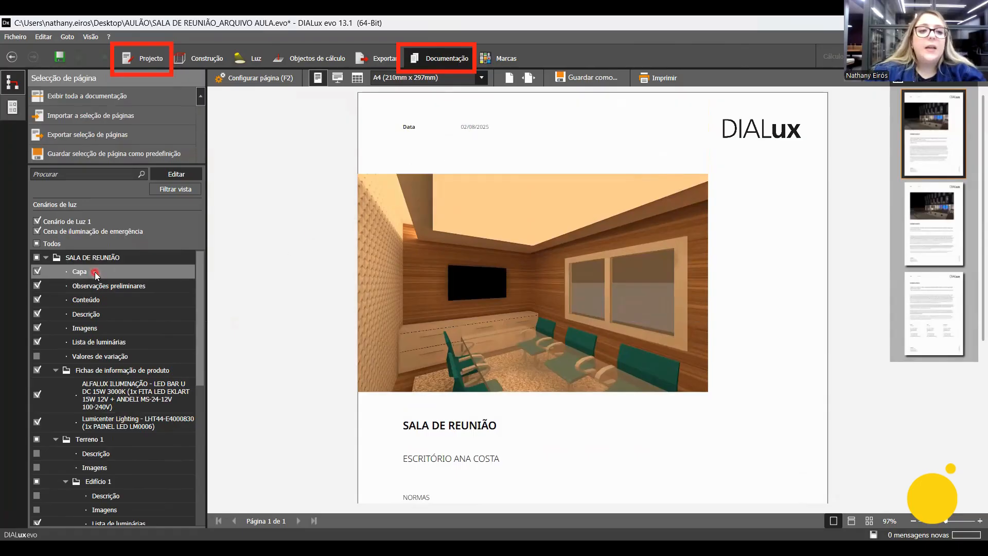
{"action": "left_click", "coordinate": [93, 286]}
{"action": "left_click", "coordinate": [94, 299]}
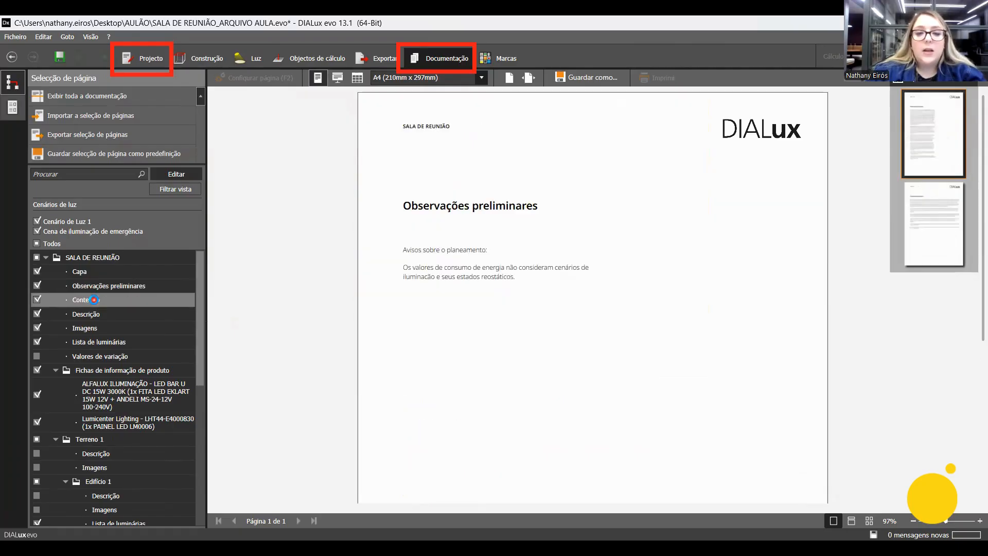
{"action": "left_click", "coordinate": [95, 315]}
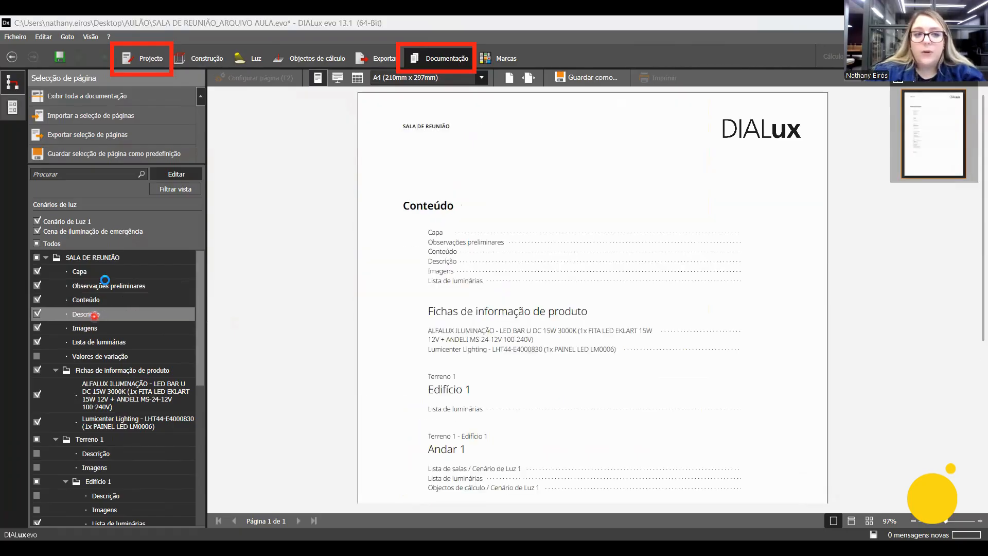
{"action": "left_click", "coordinate": [106, 271]}
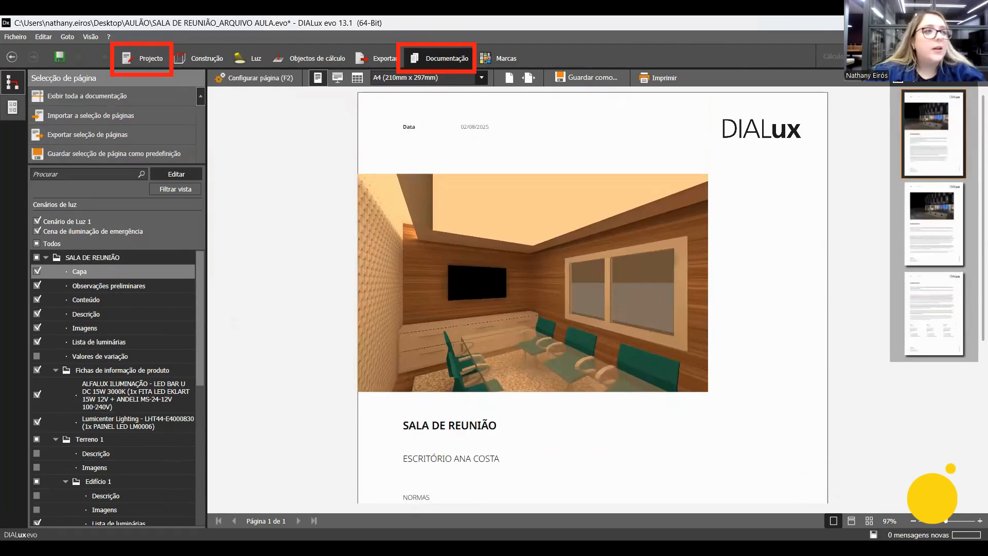
Open the page configuration of Capa and examine its project information, views and figures, and text content sections.
{"action": "mouse_move", "coordinate": [198, 66]}
{"action": "left_mouse_down"}
{"action": "mouse_move", "coordinate": [230, 88]}
{"action": "mouse_move", "coordinate": [308, 93]}
{"action": "left_mouse_up"}
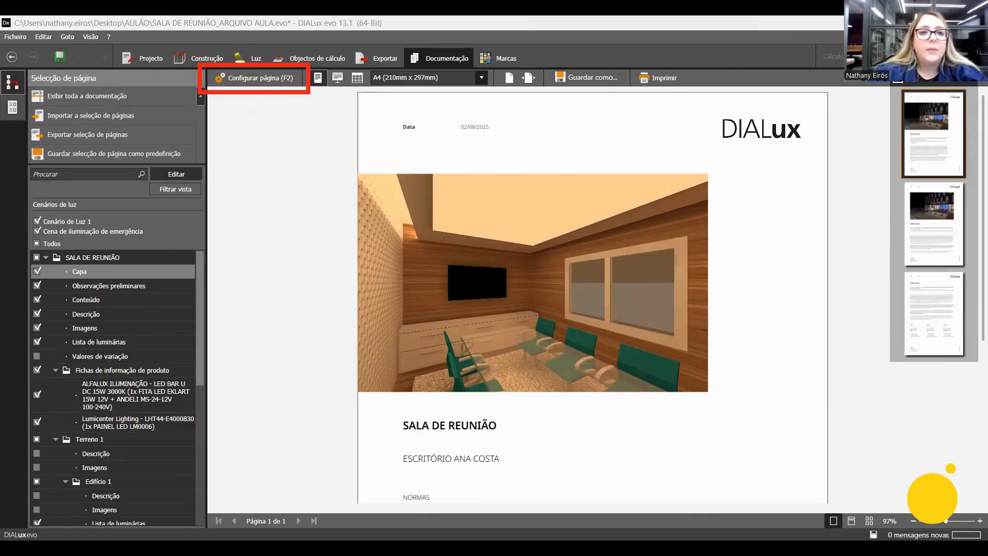
{"action": "left_click", "coordinate": [268, 80]}
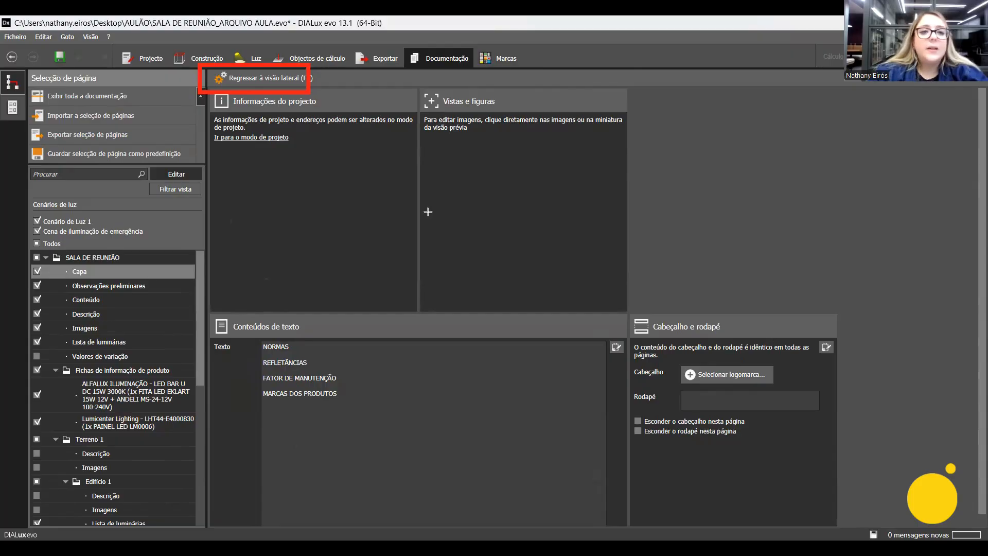
{"action": "mouse_move", "coordinate": [204, 84]}
{"action": "left_mouse_down"}
{"action": "mouse_move", "coordinate": [283, 130]}
{"action": "mouse_move", "coordinate": [421, 153]}
{"action": "left_mouse_up"}
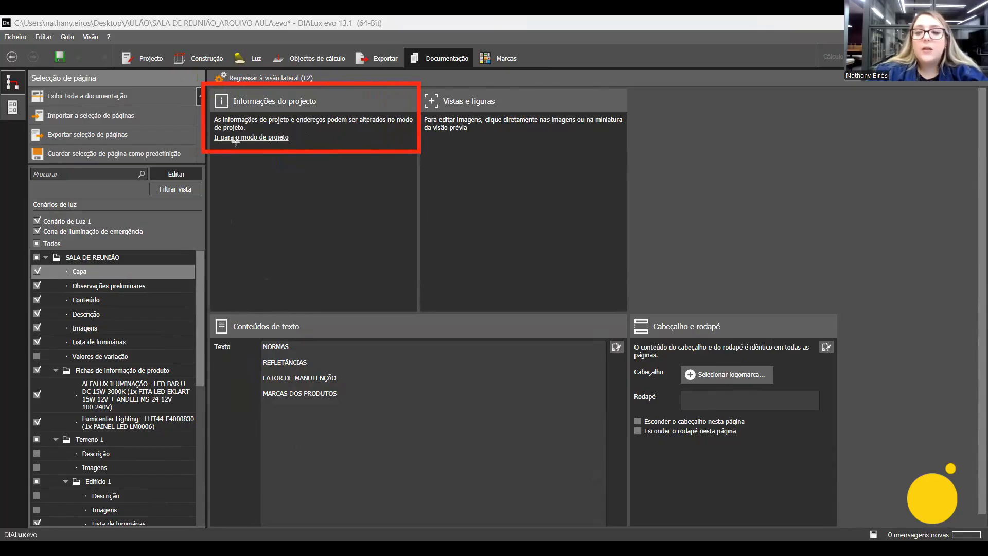
{"action": "left_click_drag", "start_coordinate": [117, 39], "coordinate": [172, 73]}
{"action": "key", "text": "ctrl+z"}
{"action": "key", "text": "ctrl+z"}
{"action": "mouse_move", "coordinate": [416, 77]}
{"action": "left_mouse_down"}
{"action": "mouse_move", "coordinate": [467, 166]}
{"action": "mouse_move", "coordinate": [629, 175]}
{"action": "left_mouse_up"}
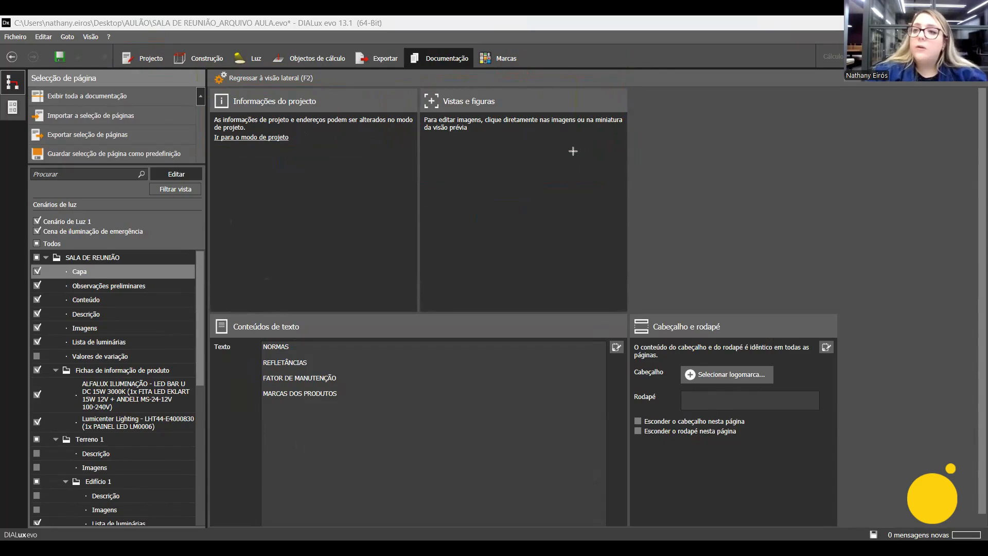
{"action": "left_click_drag", "start_coordinate": [206, 66], "coordinate": [322, 91]}
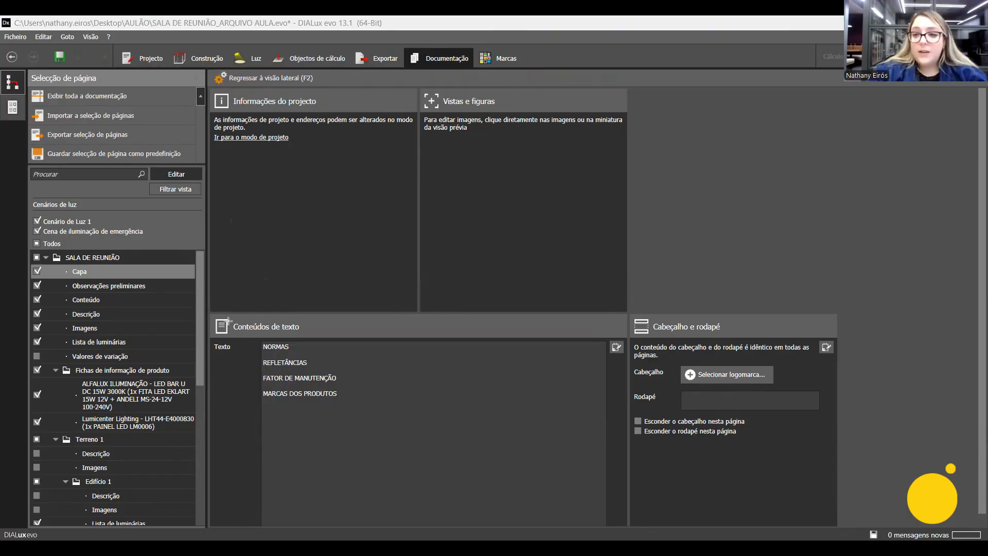
{"action": "mouse_move", "coordinate": [208, 311]}
{"action": "left_mouse_down"}
{"action": "mouse_move", "coordinate": [601, 525]}
{"action": "mouse_move", "coordinate": [627, 530]}
{"action": "left_mouse_up"}
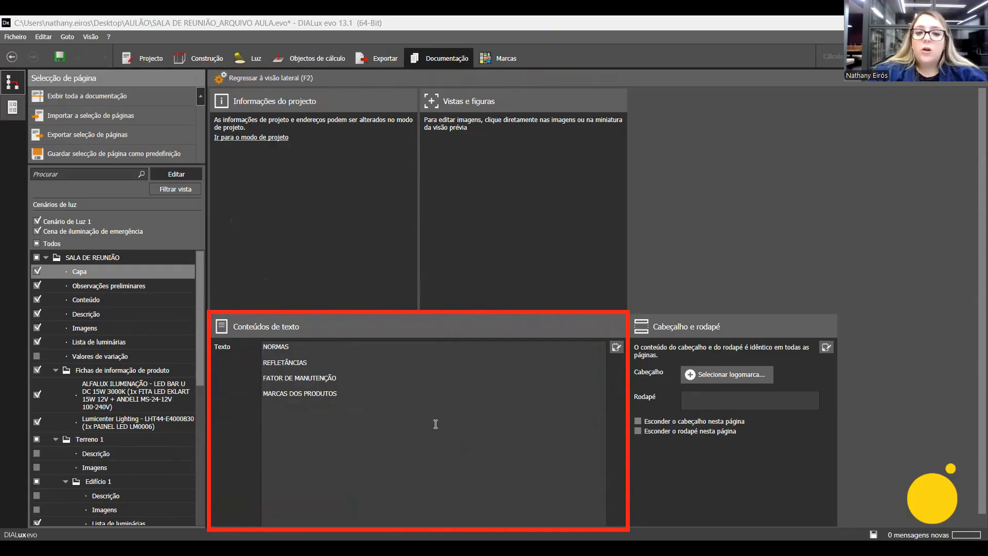
Review the NORMAS, REFLETÂNCIAS, FATOR DE MANUTENÇÃO and MARCAS DOS PRODUTOS lines in the text content of Capa.
{"action": "left_click", "coordinate": [367, 407]}
{"action": "left_click", "coordinate": [366, 408]}
{"action": "left_click_drag", "start_coordinate": [385, 409], "coordinate": [248, 330]}
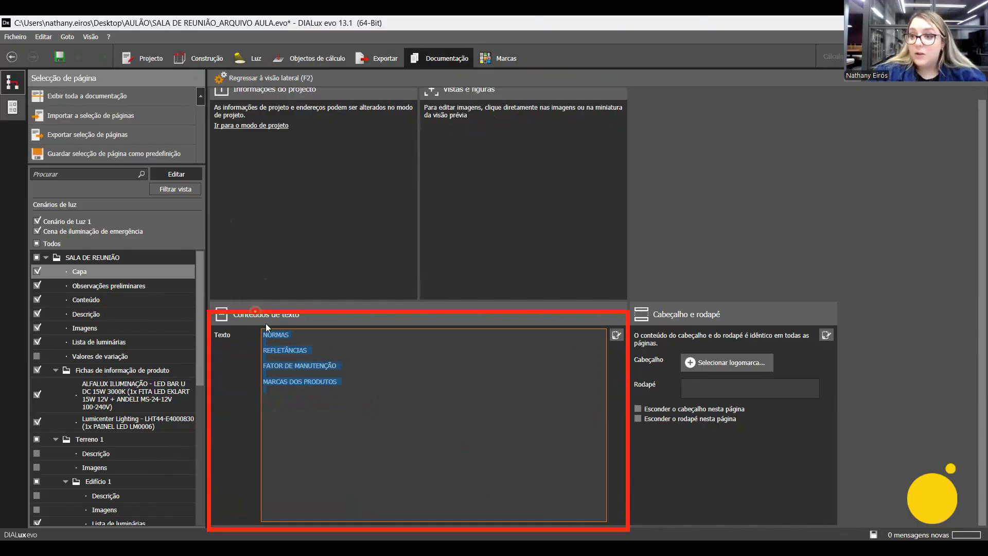
{"action": "left_click", "coordinate": [320, 338]}
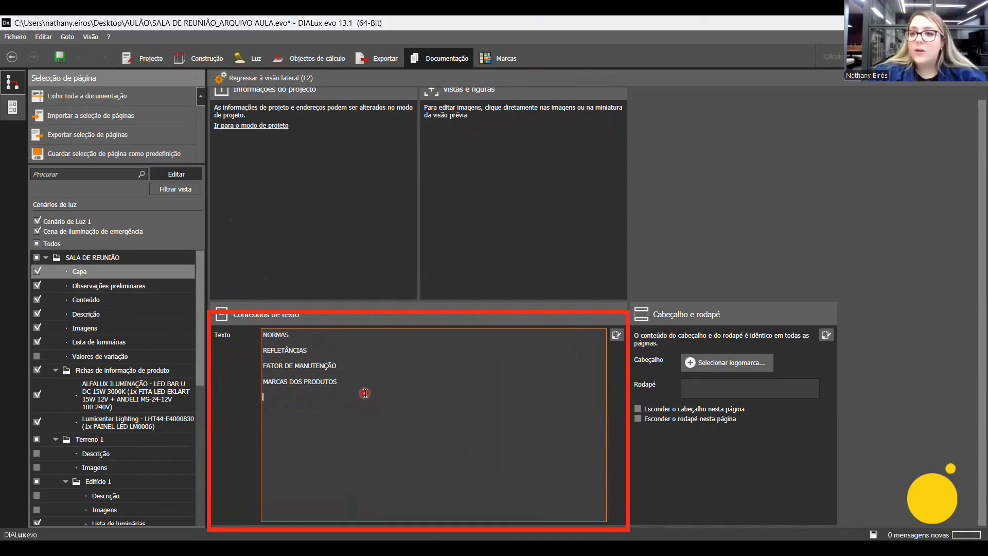
{"action": "left_click", "coordinate": [355, 349]}
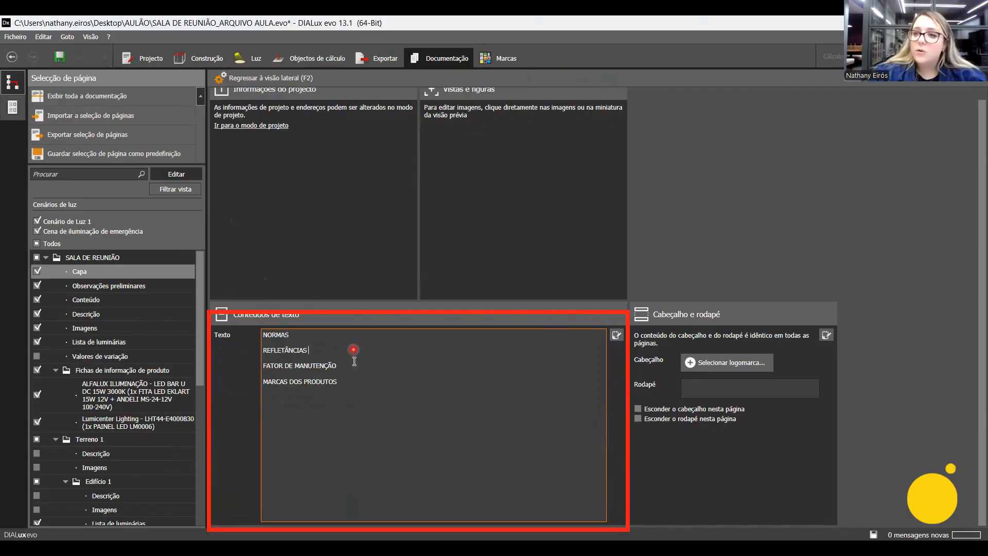
{"action": "left_click", "coordinate": [355, 387]}
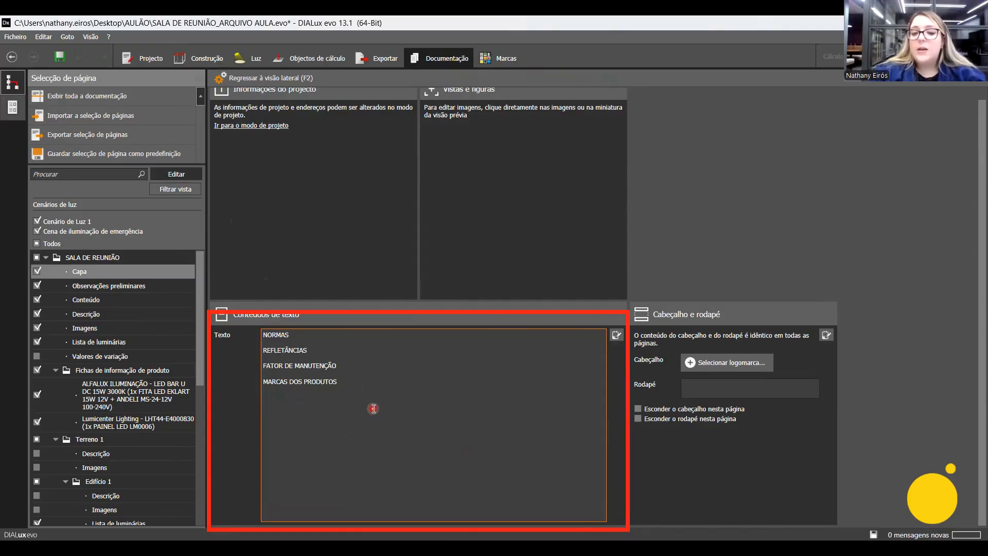
{"action": "left_click_drag", "start_coordinate": [384, 418], "coordinate": [267, 327]}
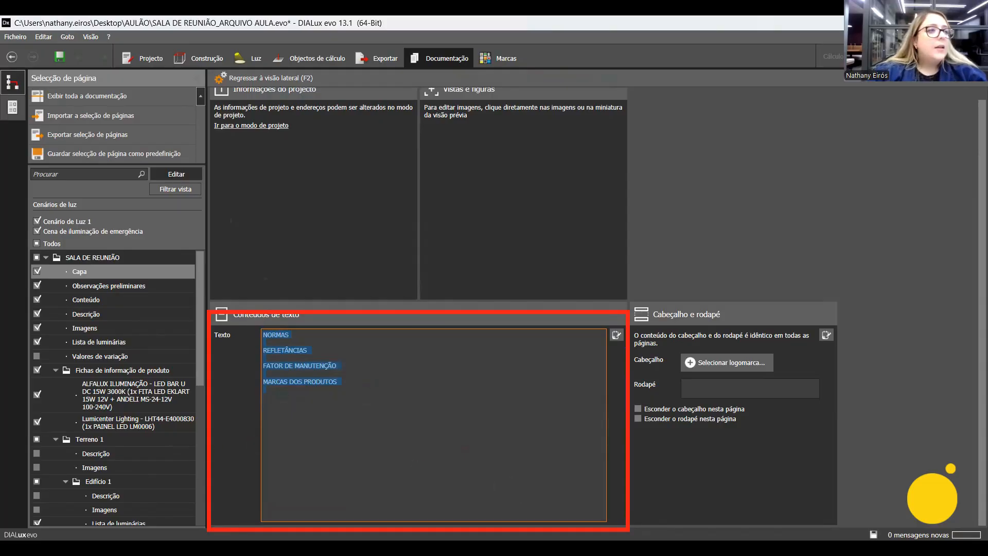
{"action": "left_click", "coordinate": [696, 381]}
{"action": "left_click", "coordinate": [163, 271]}
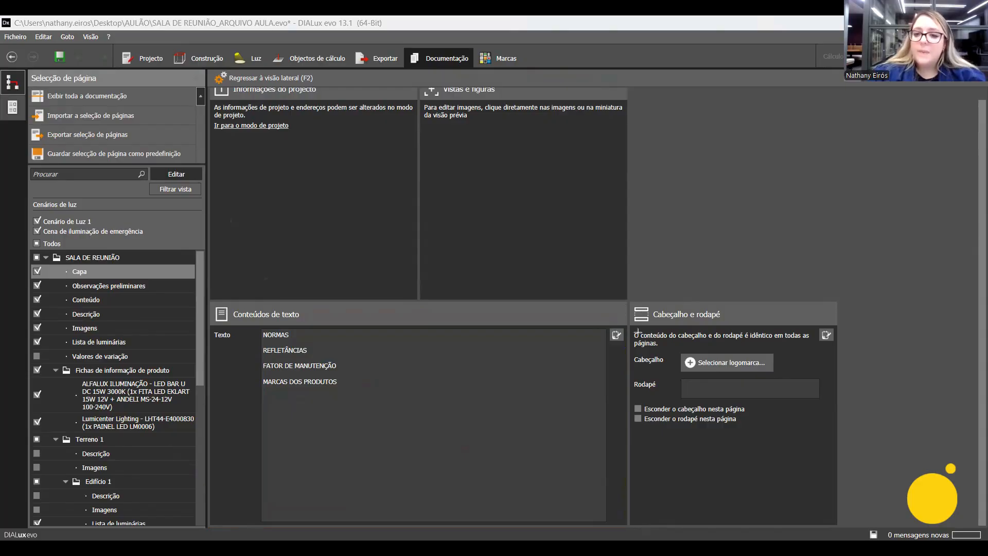
Check the default header logo on the cover page and replace it with the EIRÓS Lighting Design logo.
{"action": "mouse_move", "coordinate": [672, 350]}
{"action": "left_mouse_down"}
{"action": "mouse_move", "coordinate": [695, 373]}
{"action": "mouse_move", "coordinate": [785, 376]}
{"action": "left_mouse_up"}
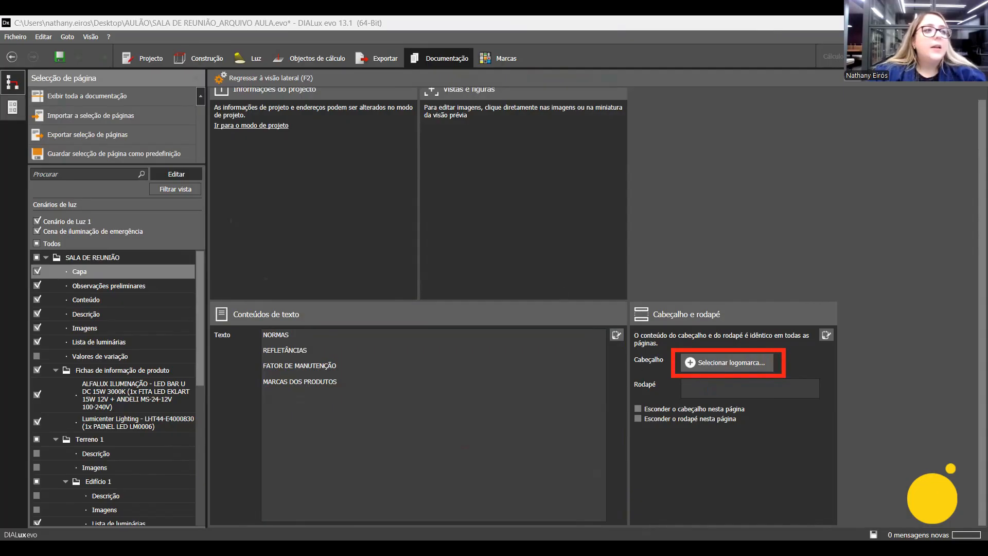
{"action": "left_click", "coordinate": [284, 78]}
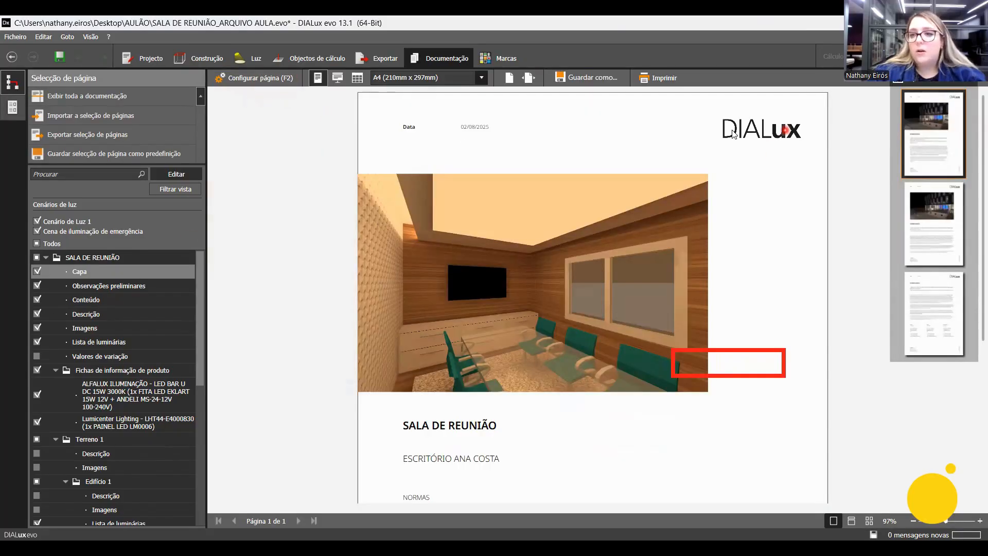
{"action": "key", "text": "Escape"}
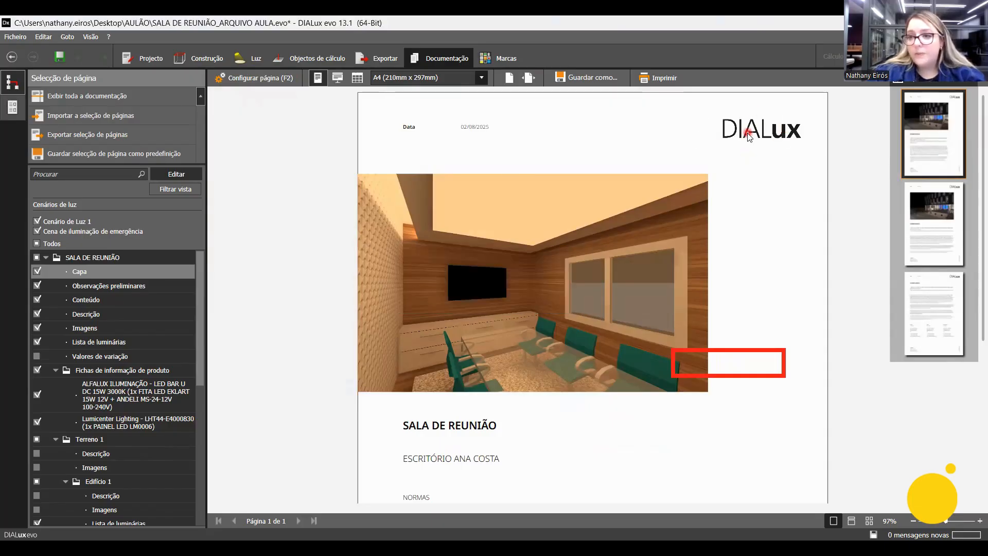
{"action": "left_click", "coordinate": [255, 82]}
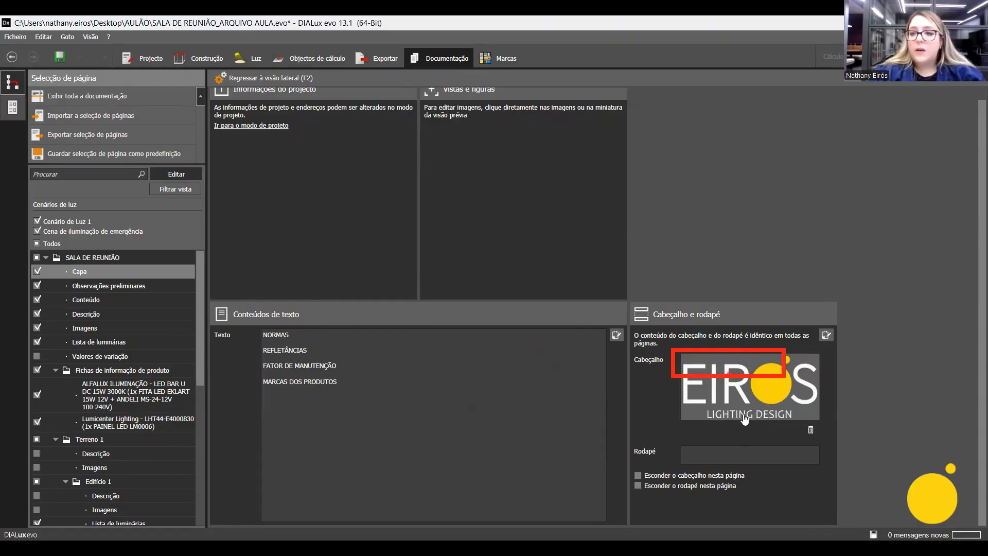
{"action": "left_click", "coordinate": [740, 458]}
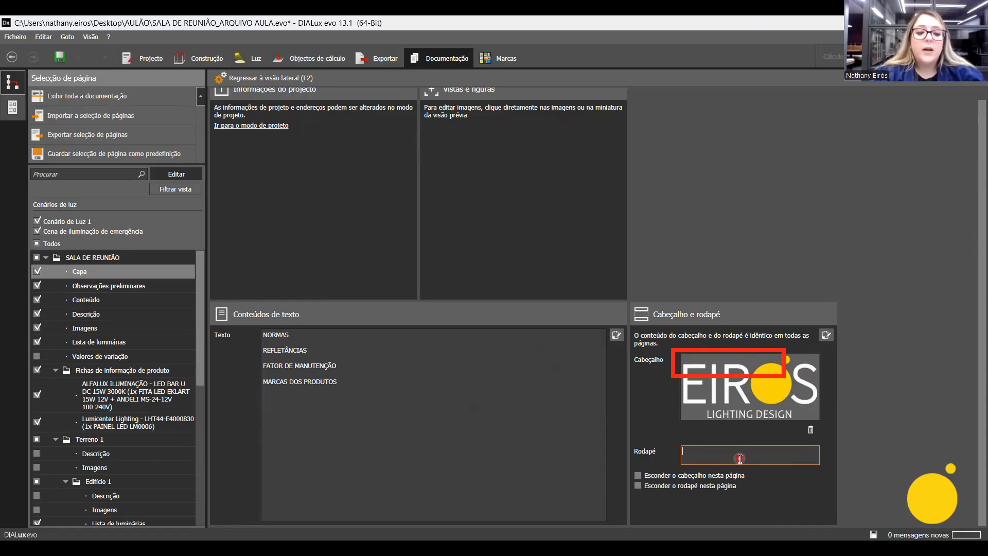
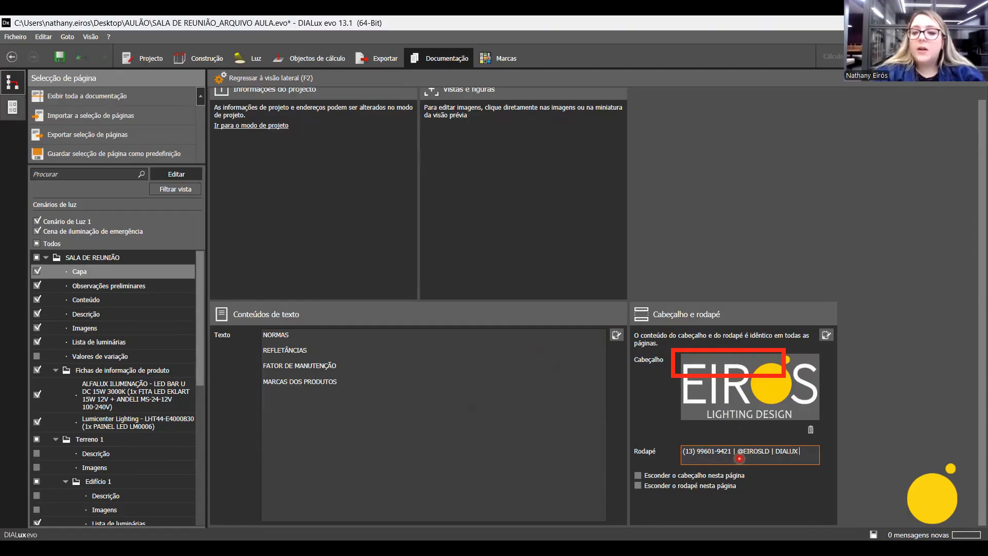
{"action": "type", "text": "@DIALUXBRAIL"}
{"action": "left_click", "coordinate": [759, 494]}
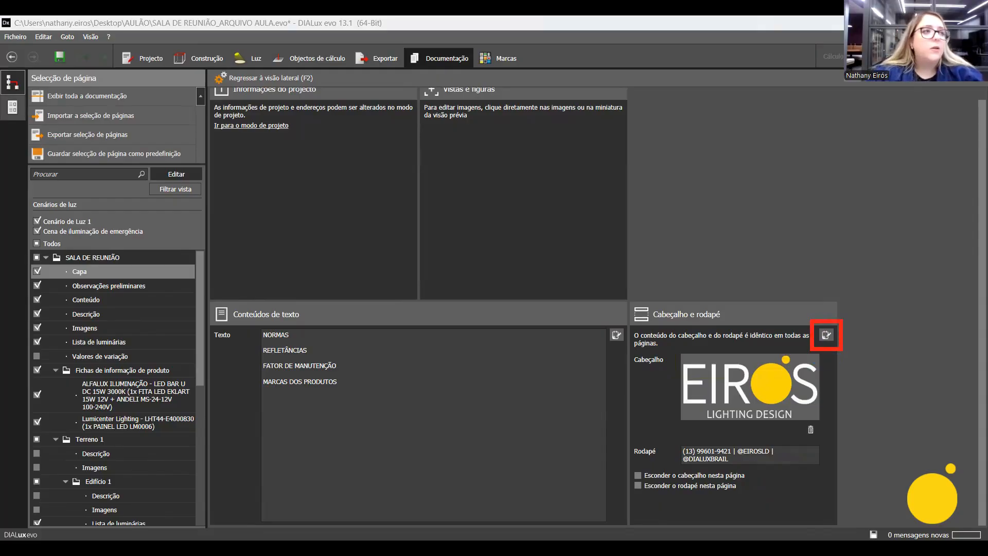
Apply the header and footer to all pages of the report.
{"action": "left_click", "coordinate": [827, 335]}
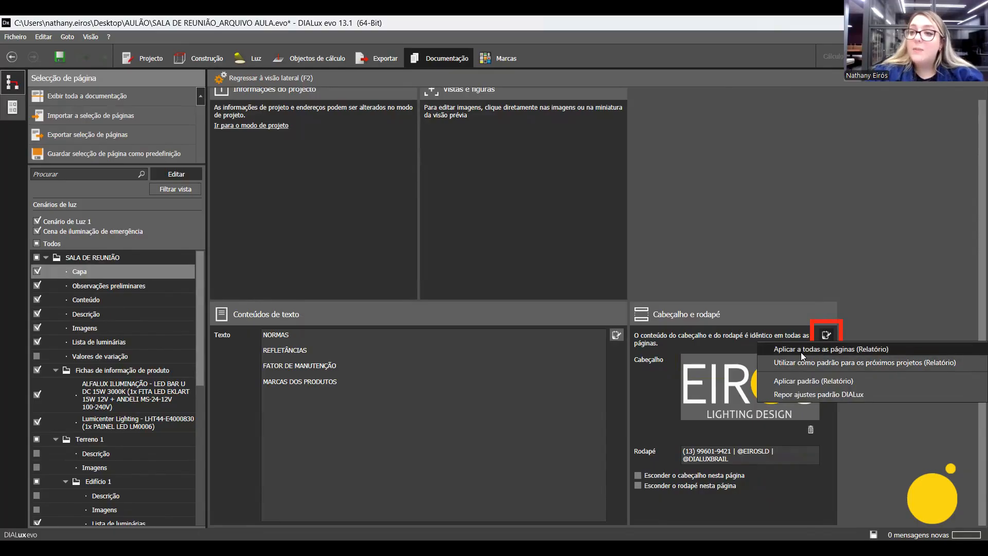
{"action": "left_click", "coordinate": [863, 351]}
{"action": "left_click", "coordinate": [830, 338]}
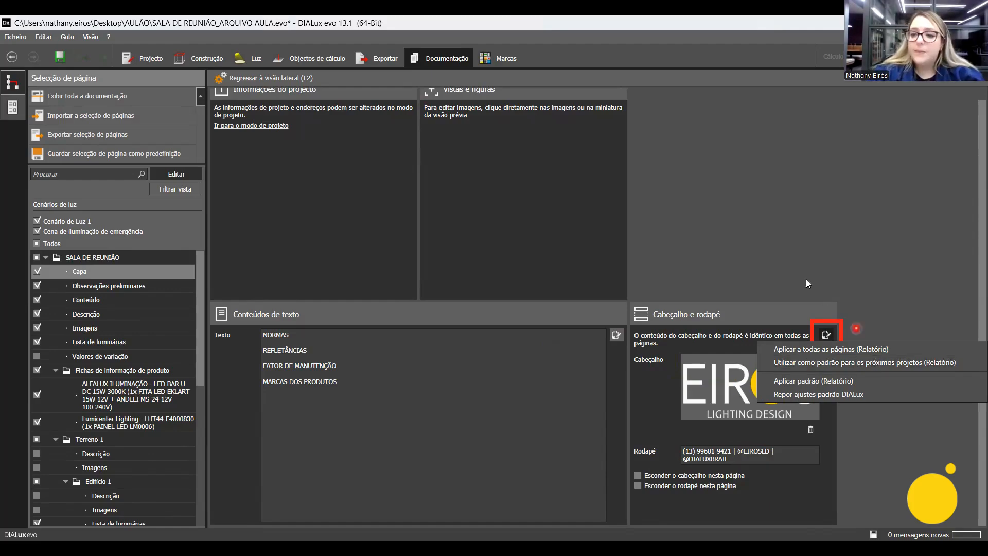
{"action": "left_click", "coordinate": [774, 252]}
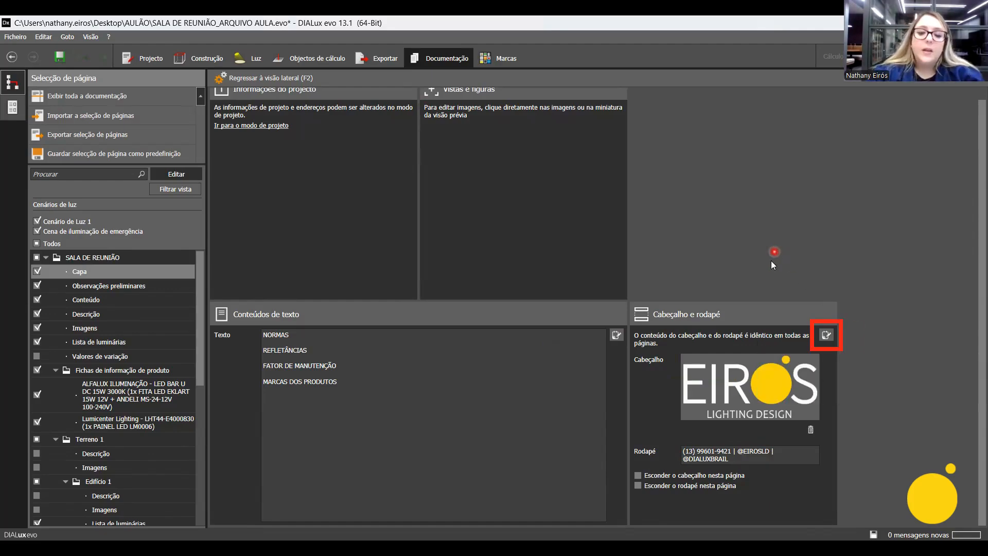
Return to the Capa page preview and check the header logo, text lines and foot of the page.
{"action": "left_click", "coordinate": [266, 82]}
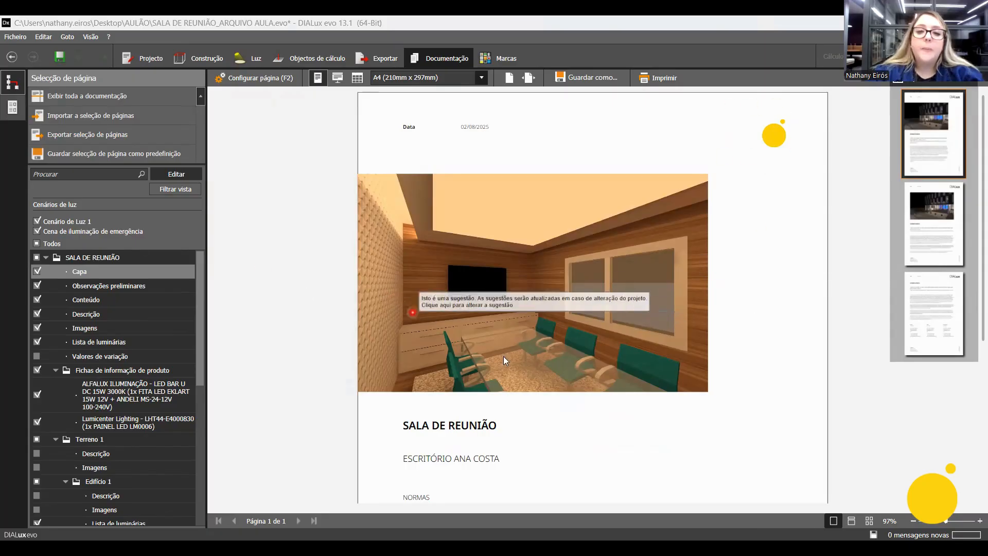
{"action": "scroll", "coordinate": [519, 360], "scroll_direction": "down", "scroll_amount": 1}
{"action": "scroll", "coordinate": [519, 360], "scroll_direction": "down", "scroll_amount": 1}
{"action": "scroll", "coordinate": [519, 361], "scroll_direction": "up", "scroll_amount": 2}
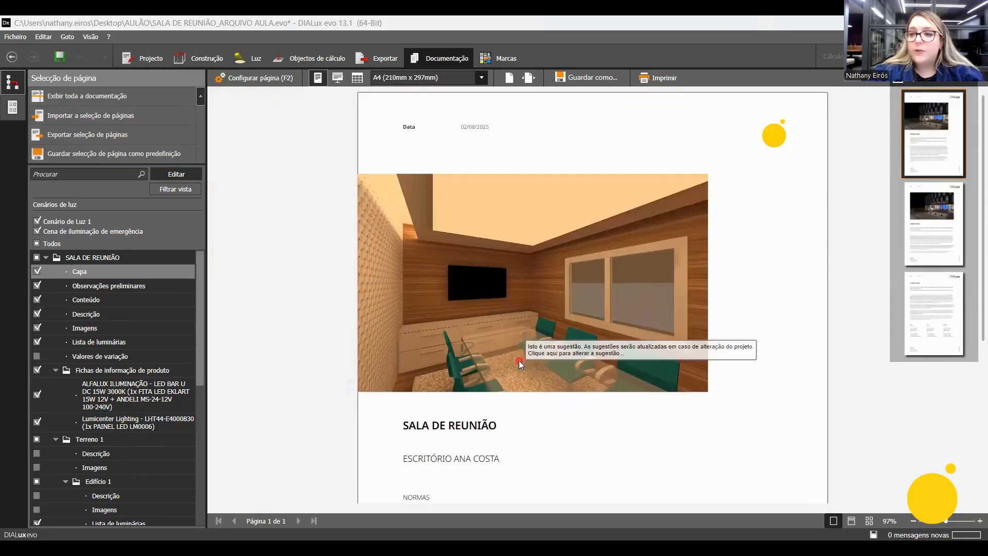
{"action": "scroll", "coordinate": [515, 337], "scroll_direction": "down", "scroll_amount": 4}
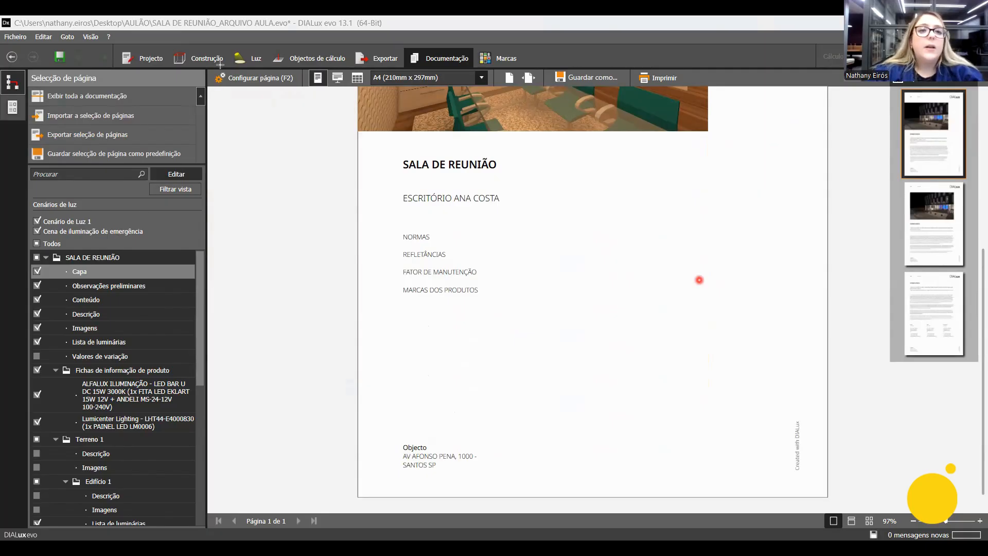
{"action": "mouse_move", "coordinate": [207, 65]}
{"action": "left_mouse_down"}
{"action": "mouse_move", "coordinate": [73, 462]}
{"action": "mouse_move", "coordinate": [14, 533]}
{"action": "left_mouse_up"}
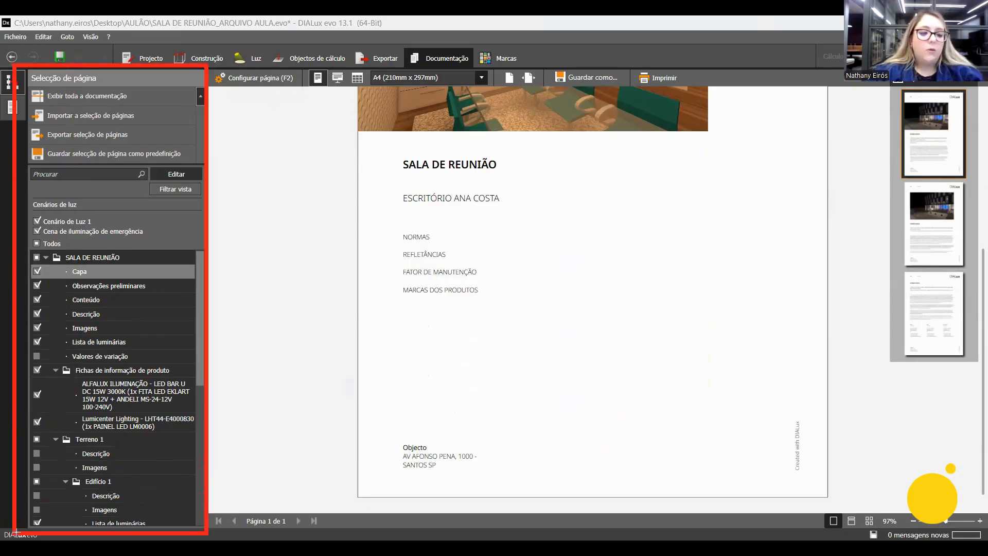
{"action": "left_click_drag", "start_coordinate": [143, 164], "coordinate": [208, 185]}
{"action": "mouse_move", "coordinate": [30, 201]}
{"action": "left_mouse_down"}
{"action": "mouse_move", "coordinate": [46, 538]}
{"action": "mouse_move", "coordinate": [45, 528]}
{"action": "left_mouse_up"}
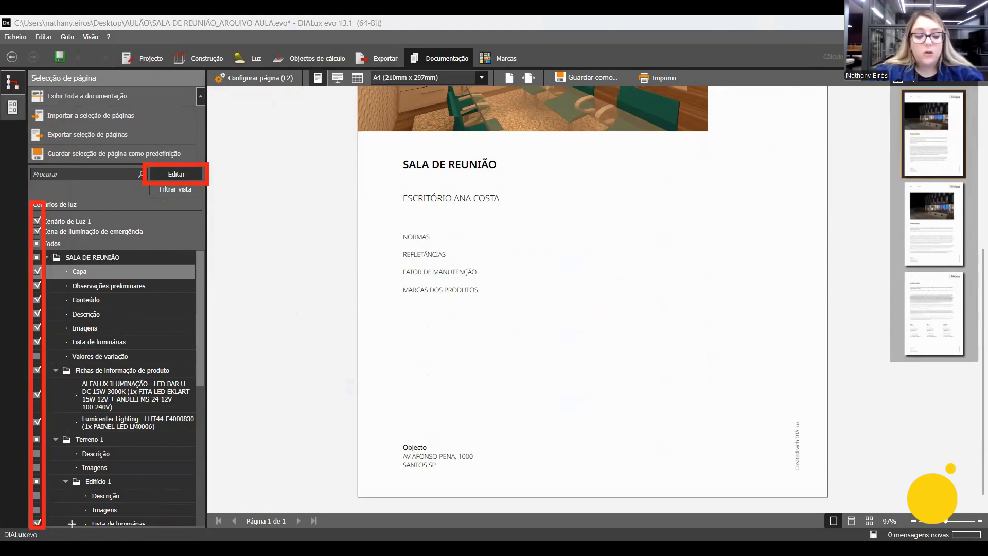
{"action": "left_click_drag", "start_coordinate": [56, 261], "coordinate": [103, 280]}
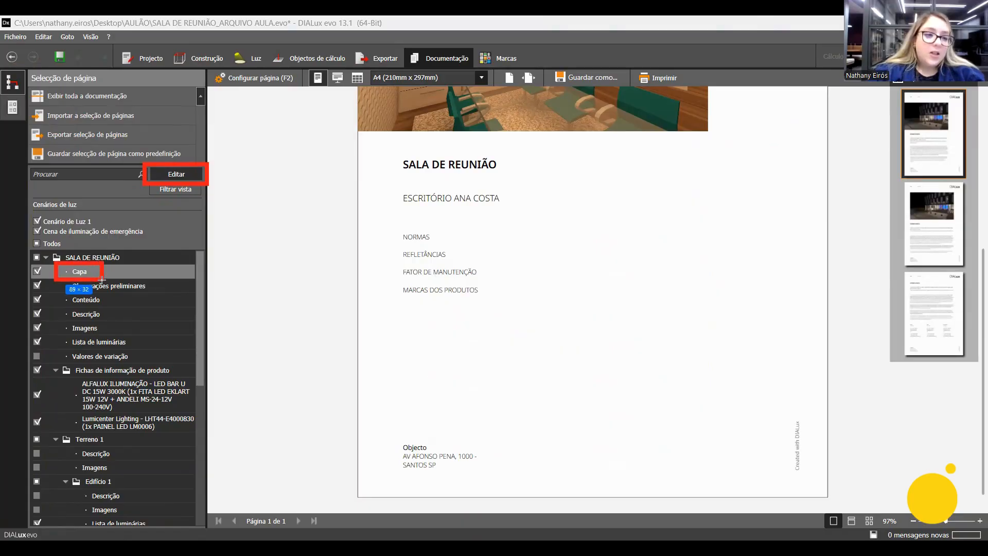
{"action": "left_click_drag", "start_coordinate": [354, 87], "coordinate": [494, 264]}
{"action": "mouse_move", "coordinate": [647, 416]}
{"action": "left_mouse_down"}
{"action": "mouse_move", "coordinate": [834, 534]}
{"action": "mouse_move", "coordinate": [831, 510]}
{"action": "left_mouse_up"}
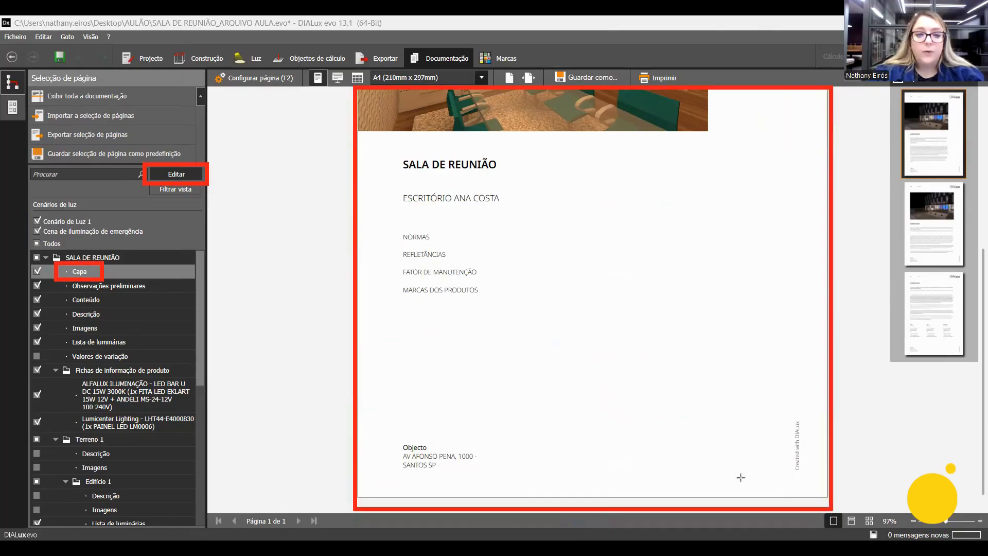
{"action": "key", "text": "ctrl+z"}
{"action": "key", "text": "ctrl+z"}
{"action": "mouse_move", "coordinate": [355, 89]}
{"action": "left_mouse_down"}
{"action": "mouse_move", "coordinate": [786, 490]}
{"action": "mouse_move", "coordinate": [848, 501]}
{"action": "left_mouse_up"}
{"action": "left_click_drag", "start_coordinate": [208, 65], "coordinate": [307, 90]}
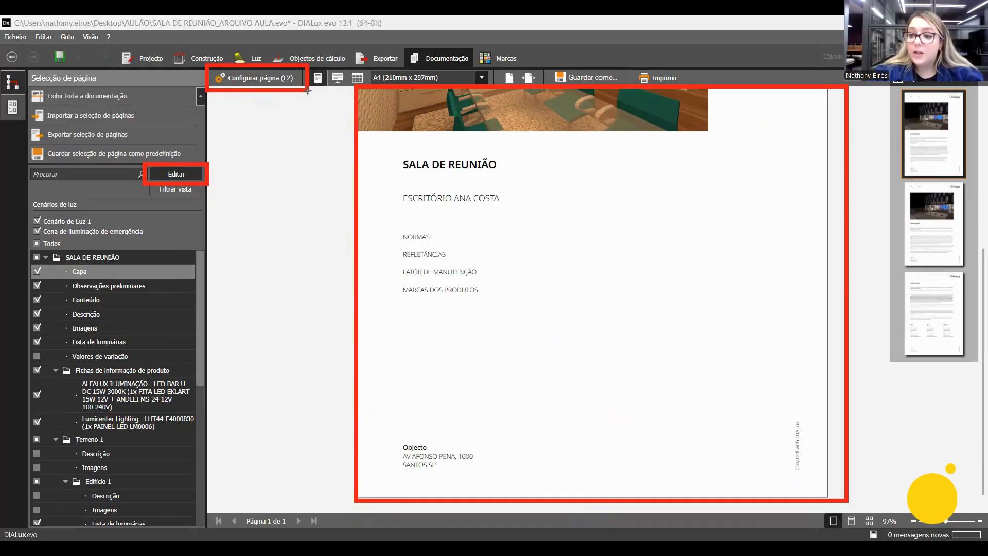
{"action": "key", "text": "ctrl+z"}
{"action": "key", "text": "ctrl+z"}
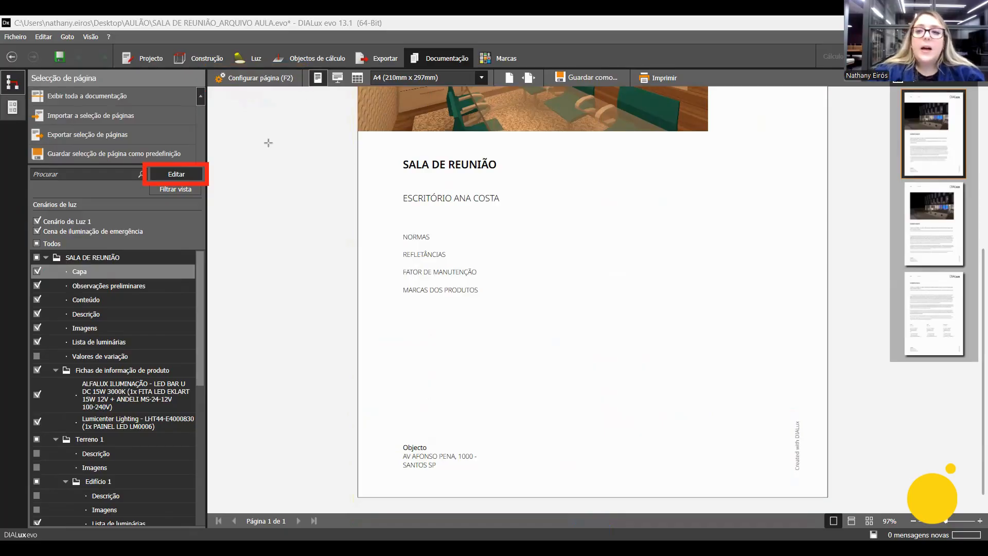
{"action": "mouse_move", "coordinate": [887, 81]}
{"action": "left_mouse_down"}
{"action": "mouse_move", "coordinate": [948, 242]}
{"action": "mouse_move", "coordinate": [968, 365]}
{"action": "mouse_move", "coordinate": [979, 363]}
{"action": "left_mouse_up"}
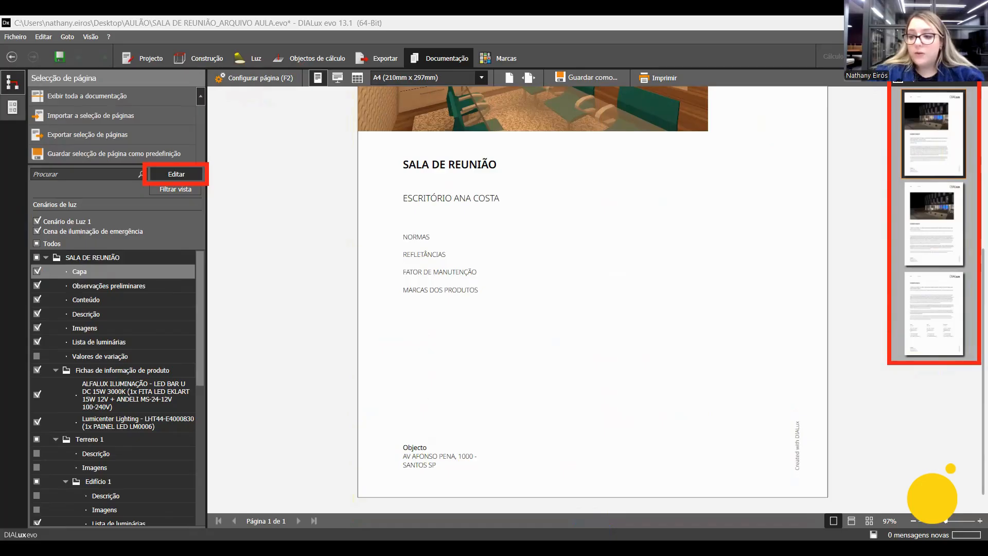
Try the second layout variant for Capa and apply the third one, which has no cover image.
{"action": "left_click_drag", "start_coordinate": [947, 522], "coordinate": [946, 524]}
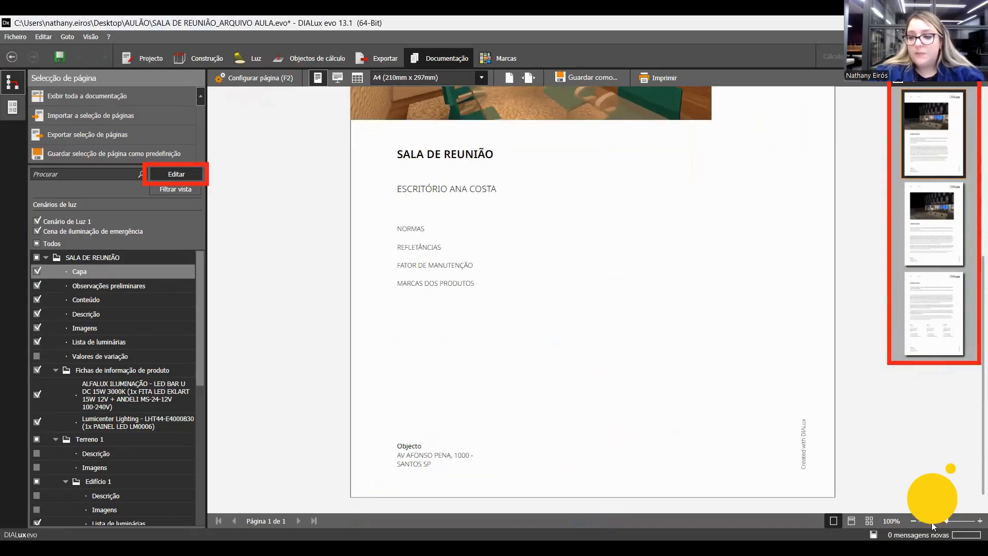
{"action": "left_click", "coordinate": [932, 523]}
{"action": "left_click", "coordinate": [928, 522]}
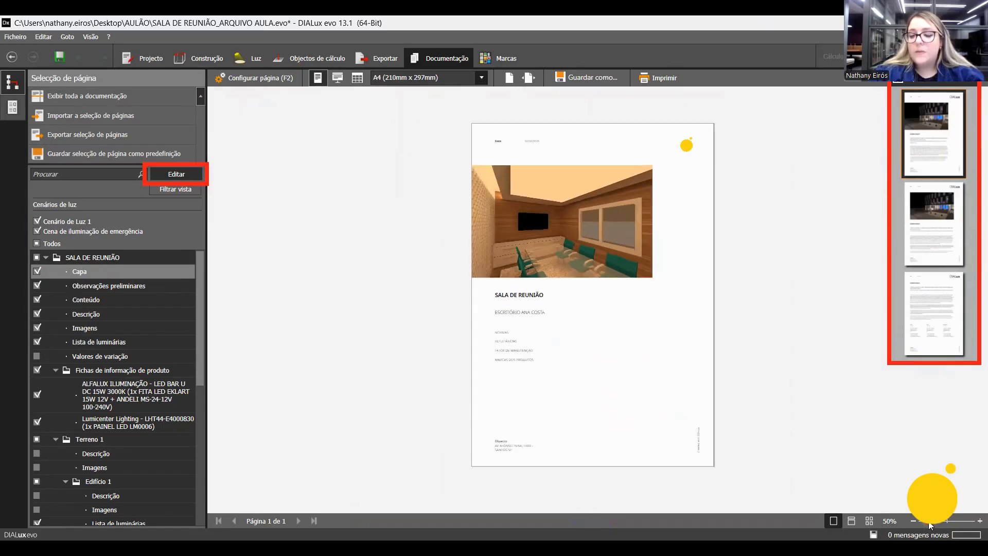
{"action": "left_click", "coordinate": [951, 253]}
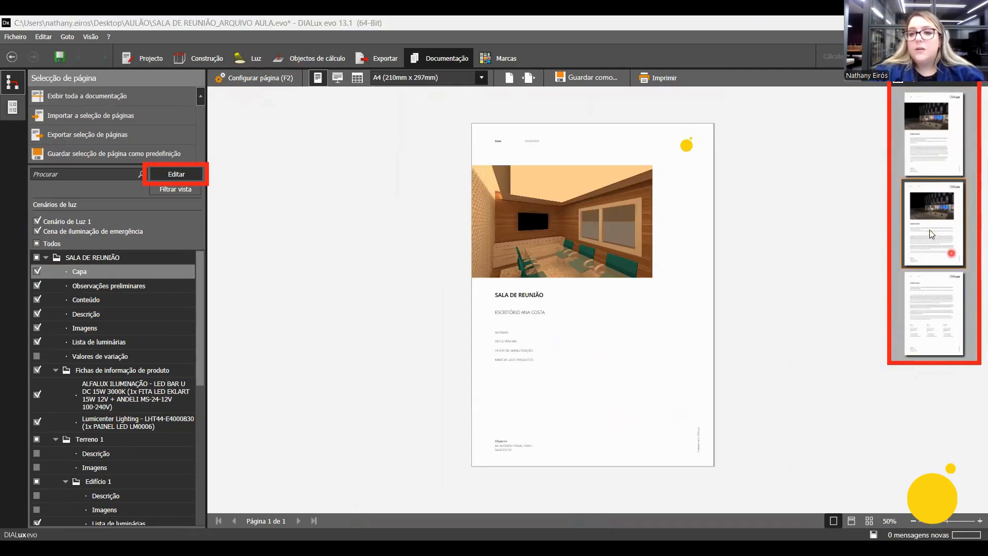
{"action": "left_click", "coordinate": [935, 349]}
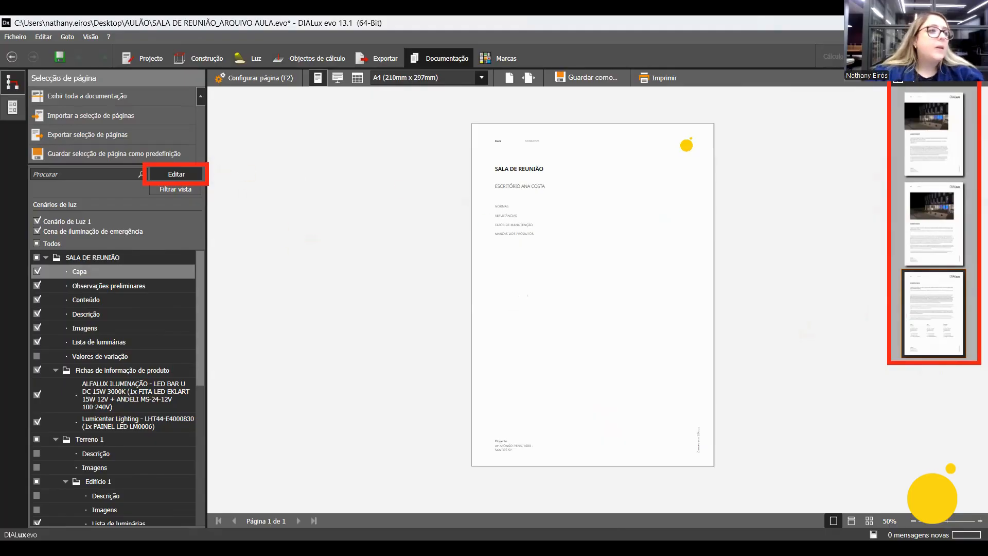
Enter the editor's full name in the Editor field of the project information.
{"action": "left_click", "coordinate": [150, 59]}
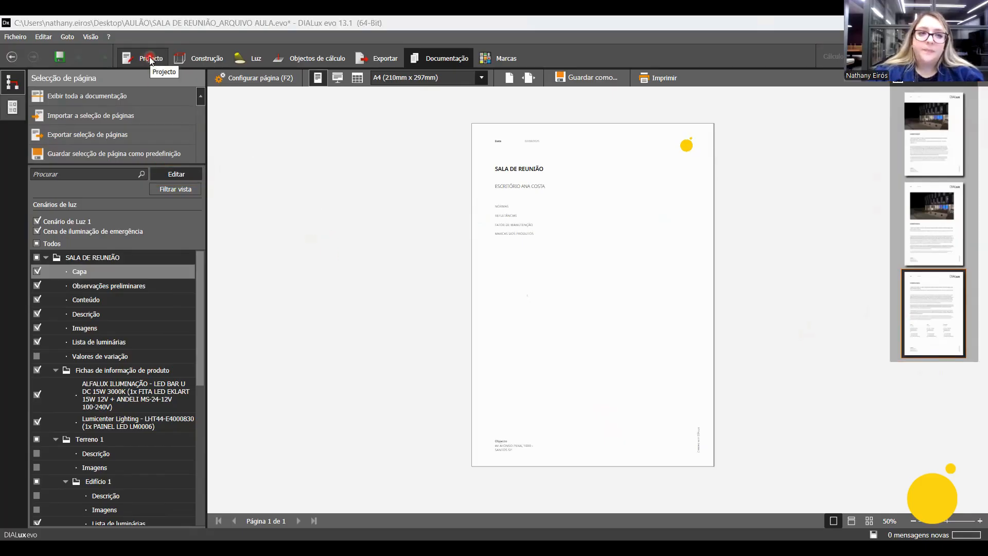
{"action": "left_click", "coordinate": [150, 59]}
{"action": "left_click", "coordinate": [324, 515]}
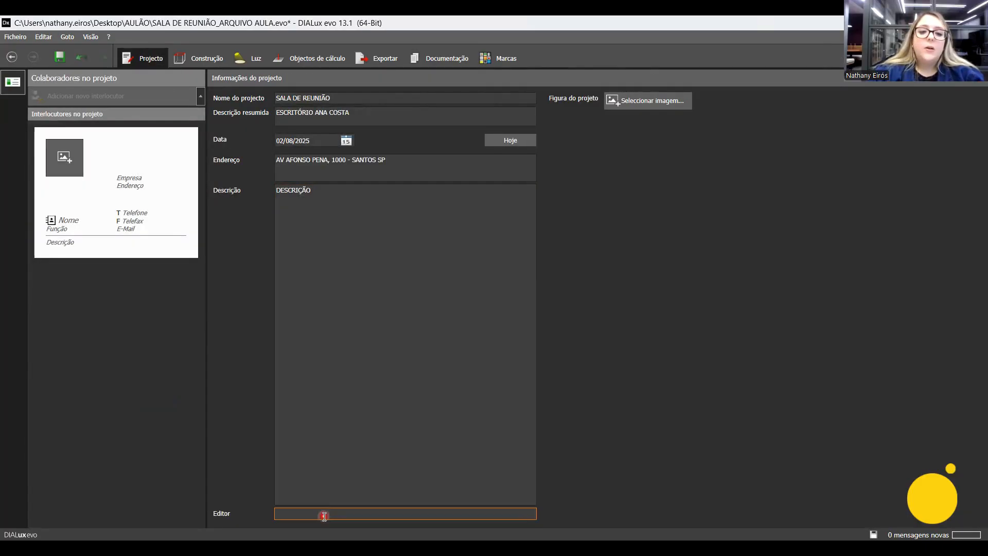
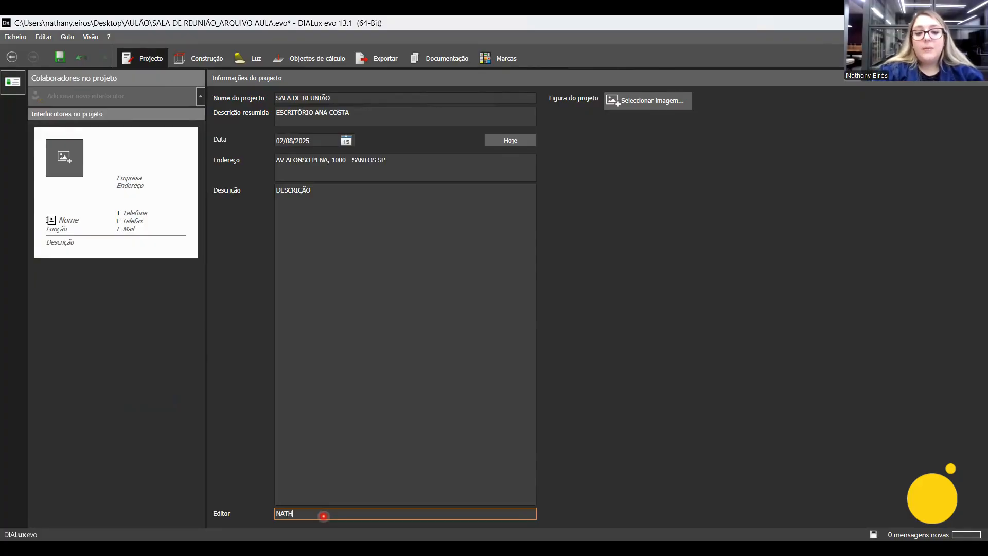
{"action": "key", "text": "Return"}
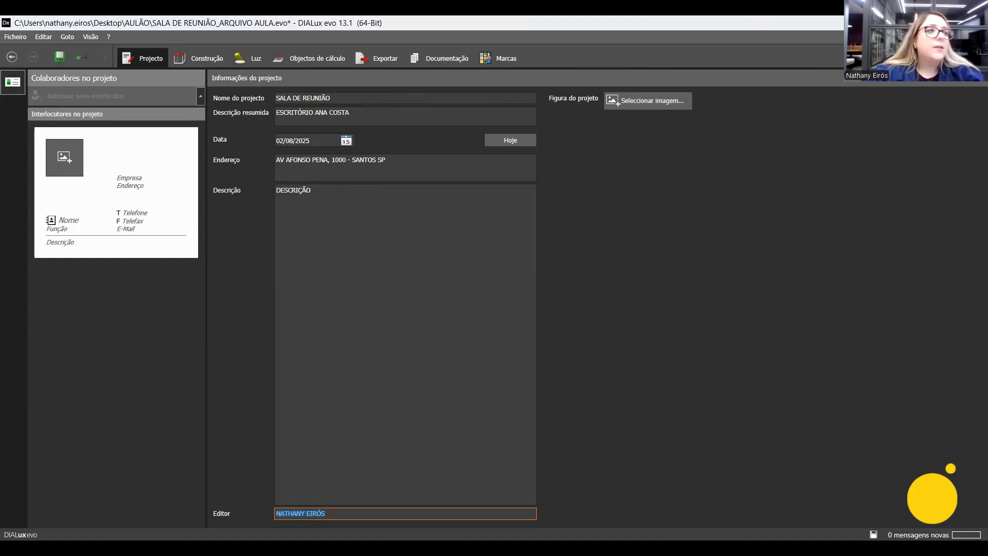
{"action": "key", "text": "Print"}
{"action": "left_click_drag", "start_coordinate": [206, 179], "coordinate": [539, 523]}
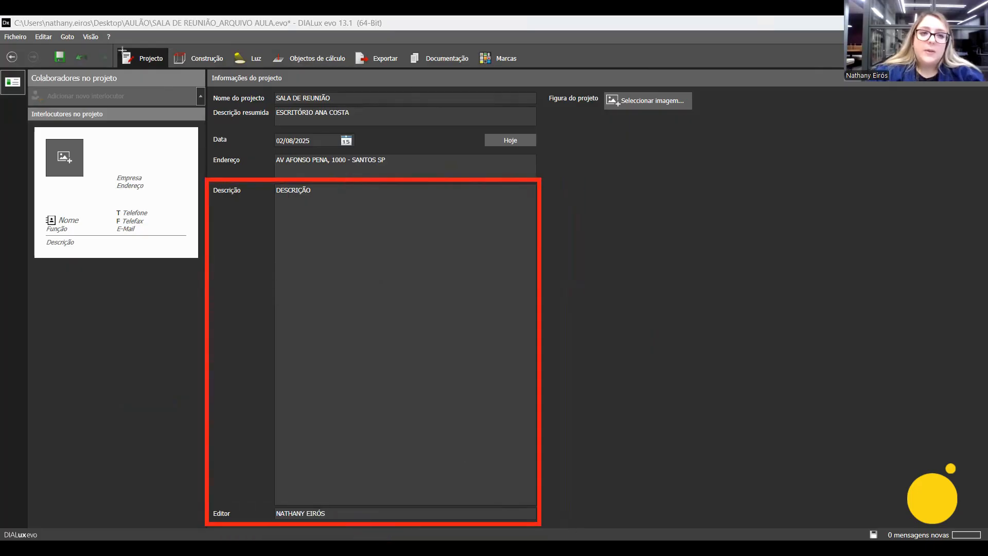
{"action": "left_click_drag", "start_coordinate": [116, 47], "coordinate": [169, 71]}
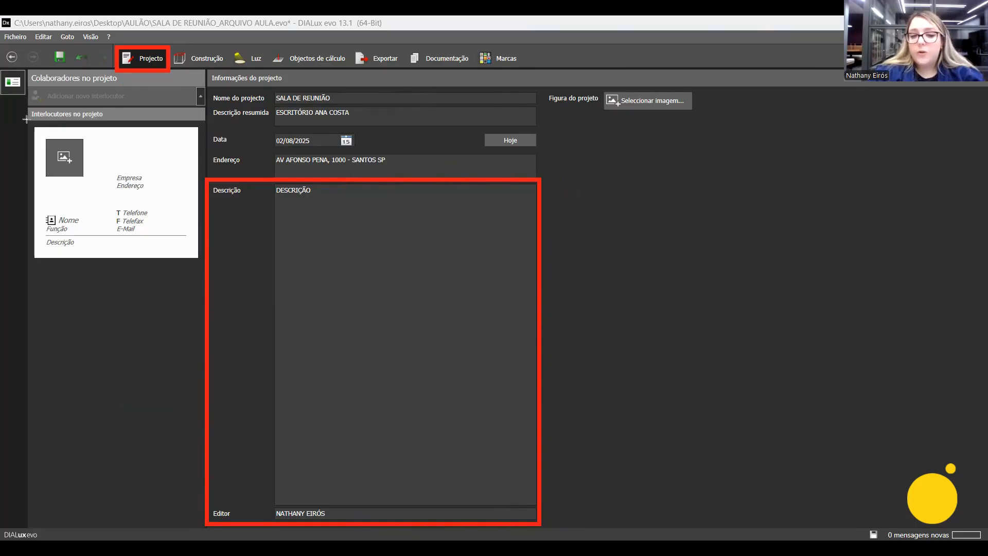
{"action": "left_click_drag", "start_coordinate": [25, 120], "coordinate": [106, 108]}
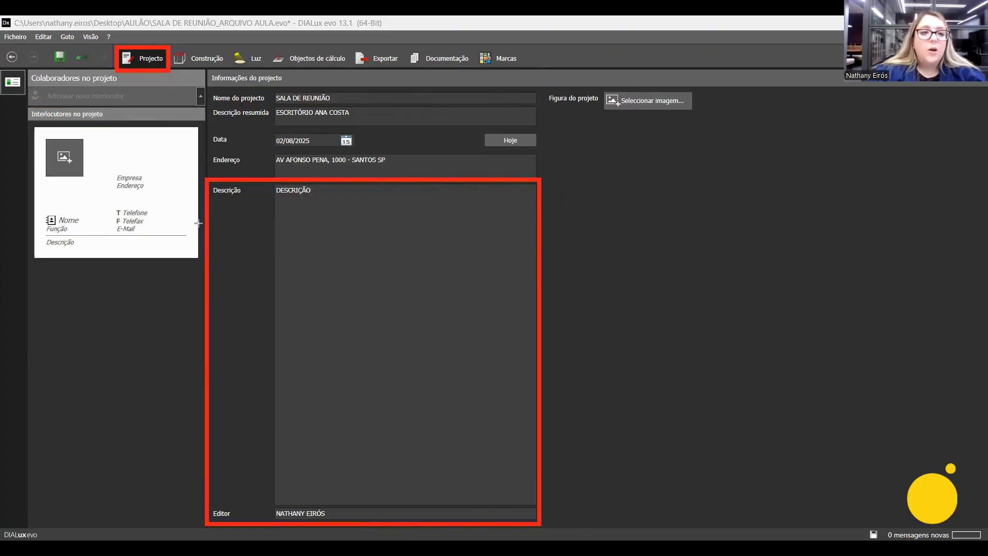
{"action": "mouse_move", "coordinate": [42, 137]}
{"action": "left_mouse_down"}
{"action": "mouse_move", "coordinate": [52, 162]}
{"action": "mouse_move", "coordinate": [85, 178]}
{"action": "left_mouse_up"}
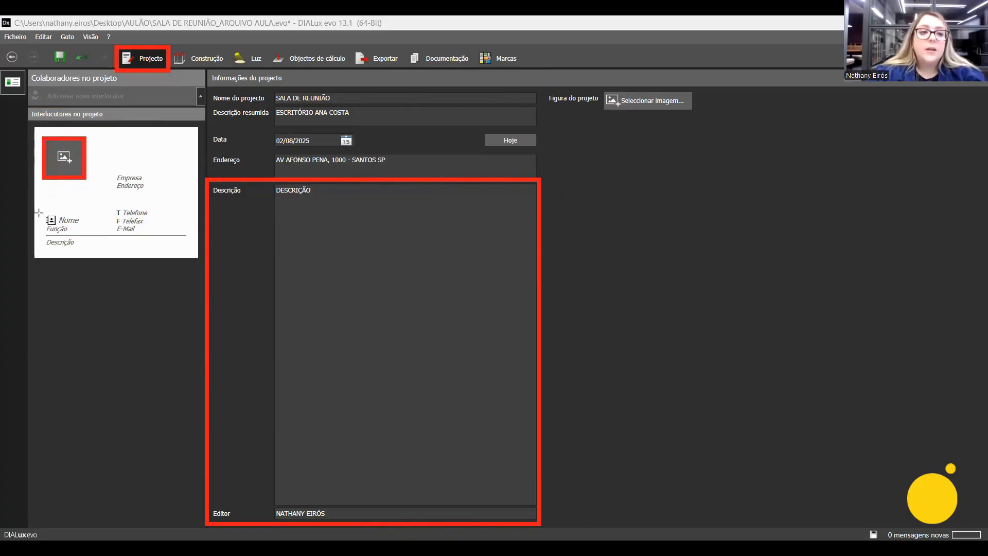
{"action": "mouse_move", "coordinate": [31, 124]}
{"action": "left_mouse_down"}
{"action": "mouse_move", "coordinate": [203, 265]}
{"action": "mouse_move", "coordinate": [199, 258]}
{"action": "left_mouse_up"}
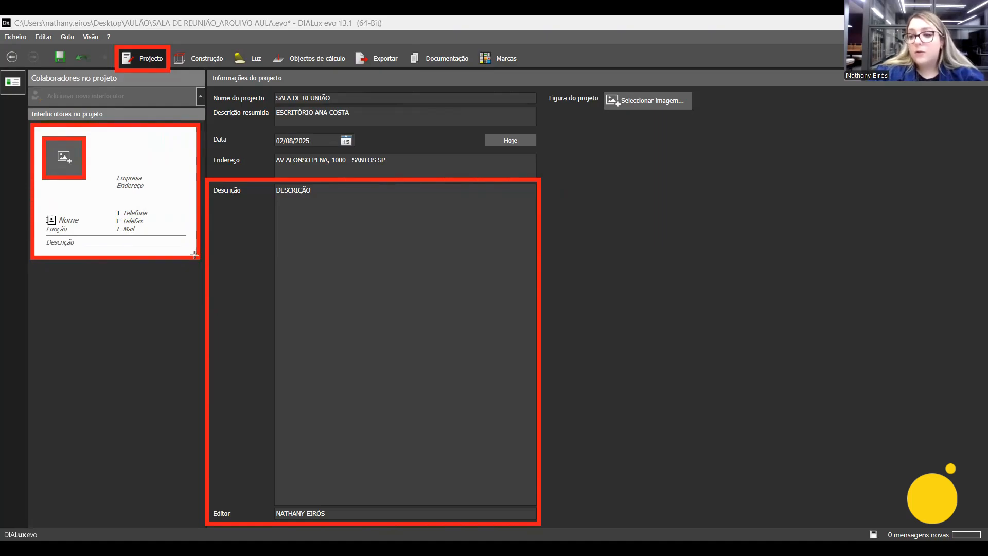
Fill the empty project contact card with the last saved EIRÓS LD entry from the contact history.
{"action": "left_click", "coordinate": [76, 220]}
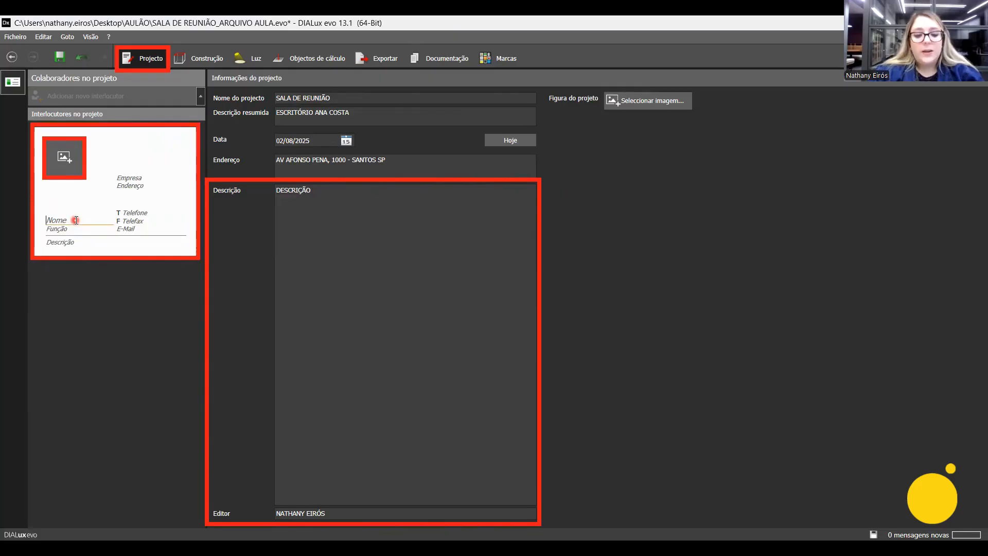
{"action": "type", "text": "NA"}
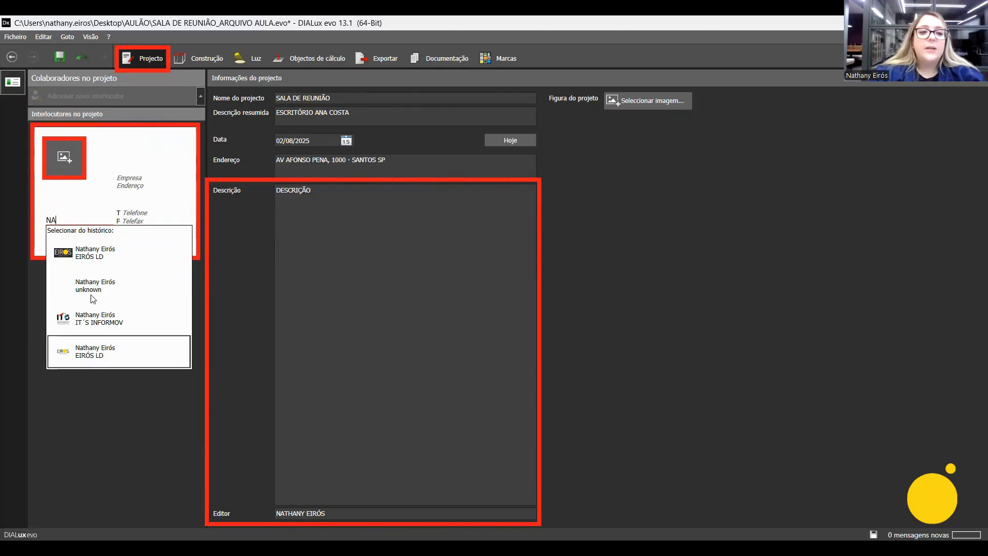
{"action": "left_click", "coordinate": [105, 369]}
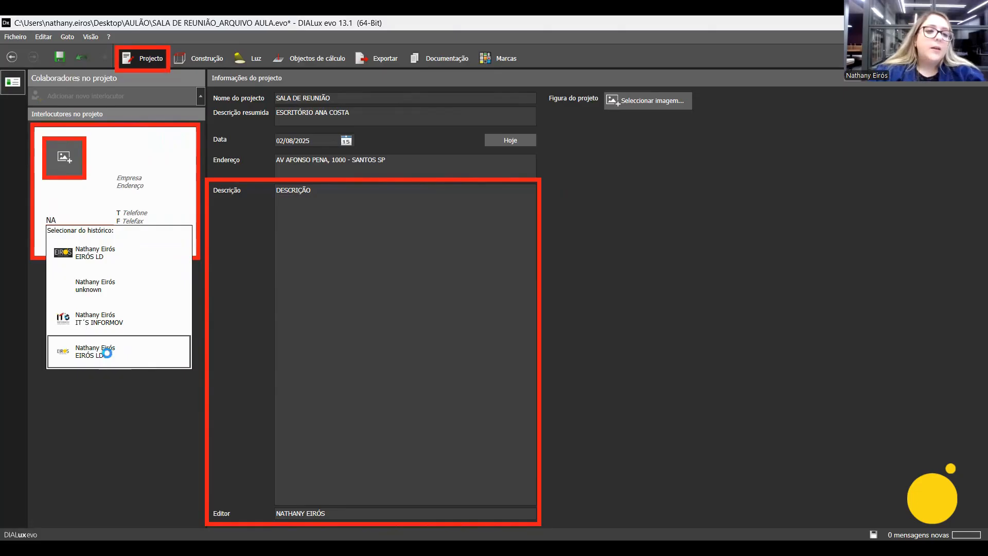
{"action": "left_click", "coordinate": [108, 354]}
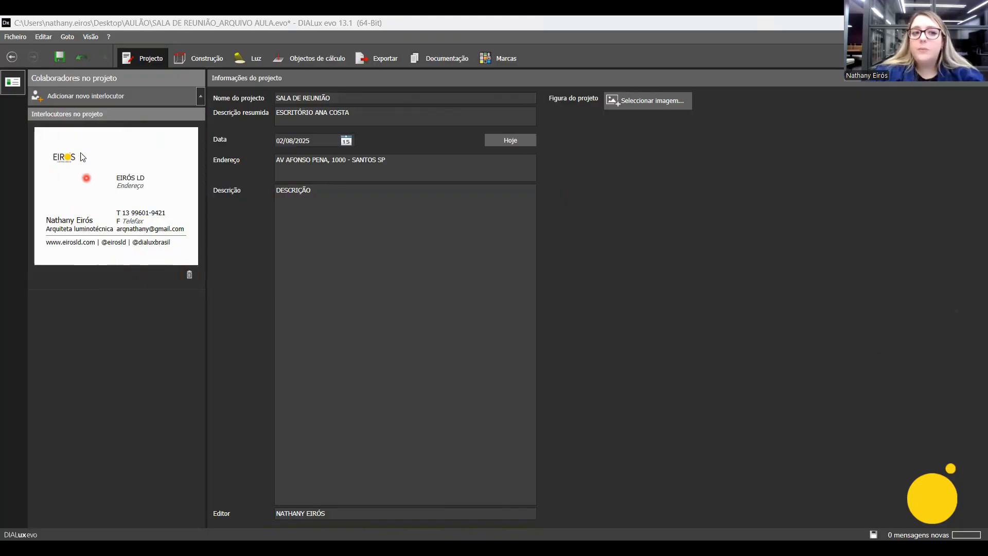
Add a second, blank contact card to the project and delete it.
{"action": "left_click", "coordinate": [98, 101]}
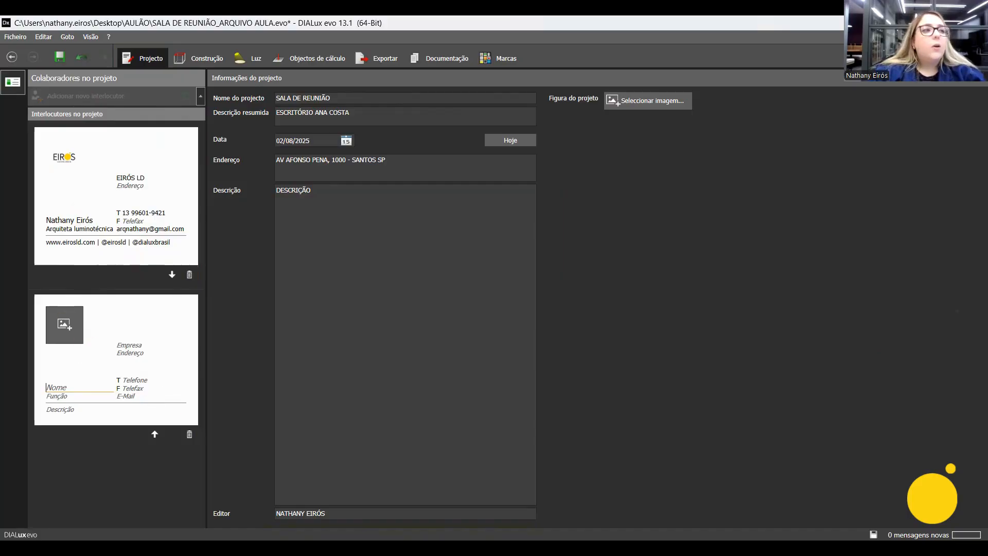
{"action": "left_click_drag", "start_coordinate": [31, 294], "coordinate": [200, 446]}
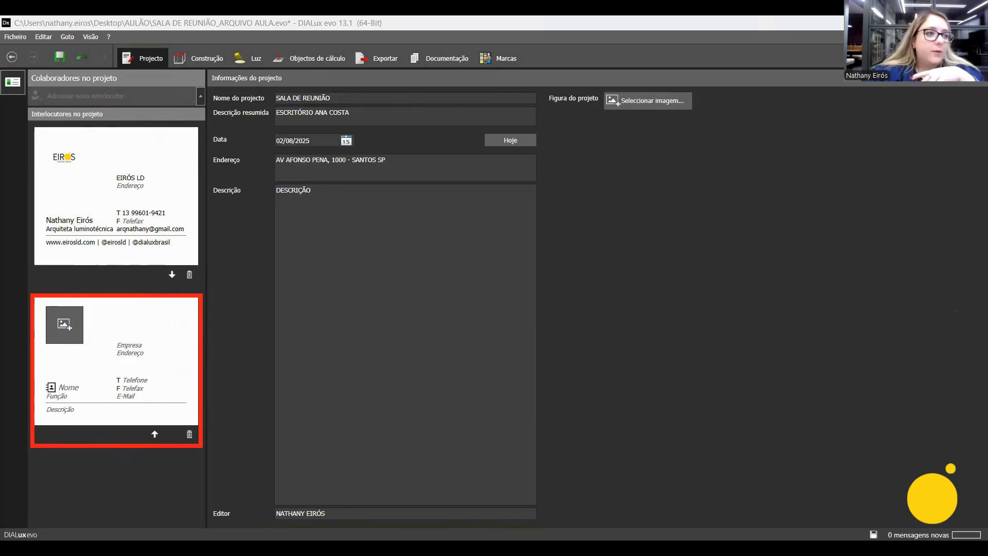
{"action": "key", "text": "Escape"}
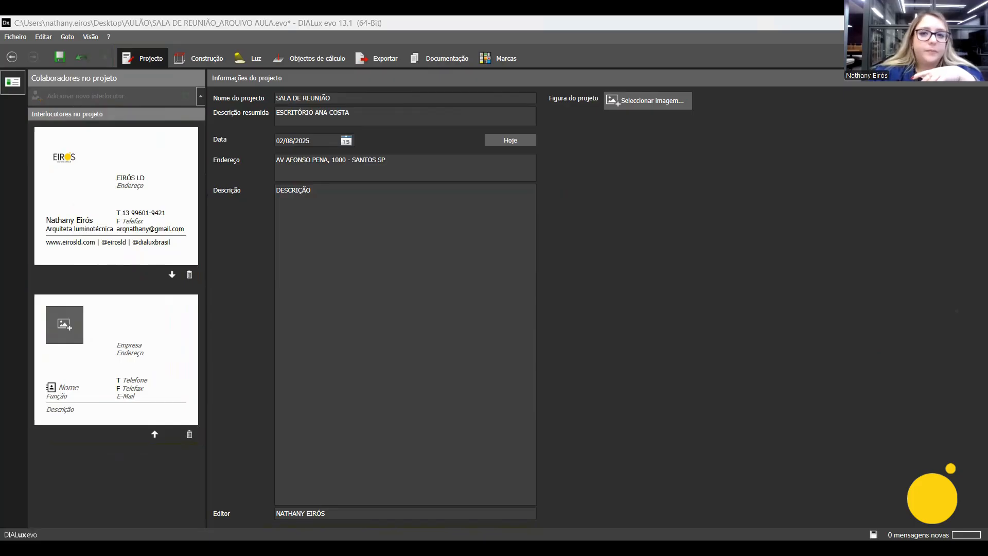
{"action": "left_click", "coordinate": [189, 434]}
{"action": "key", "text": "ctrl+2"}
{"action": "mouse_move", "coordinate": [540, 81]}
{"action": "left_mouse_down", "text": "ctrl+shift"}
{"action": "mouse_move", "coordinate": [578, 106]}
{"action": "mouse_move", "coordinate": [701, 120]}
{"action": "left_mouse_up", "text": "ctrl+shift"}
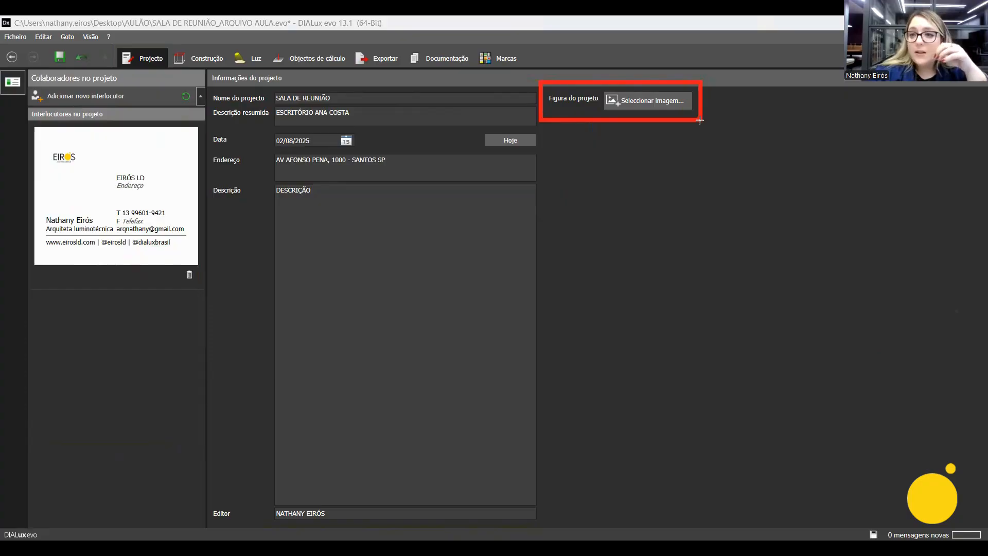
{"action": "left_click_drag", "start_coordinate": [110, 44], "coordinate": [171, 74], "text": "ctrl+shift"}
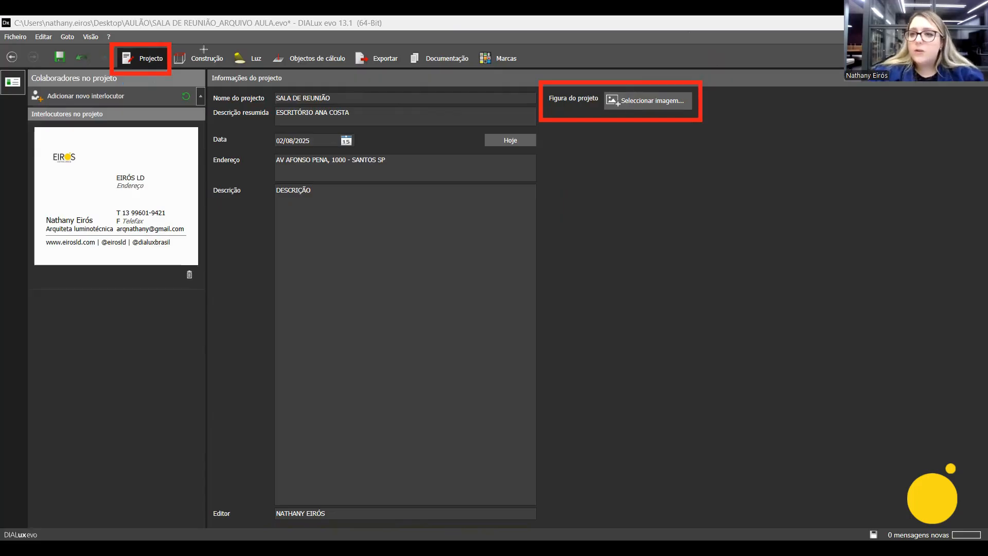
{"action": "left_click_drag", "start_coordinate": [105, 35], "coordinate": [180, 77]}
{"action": "key", "text": "ctrl+z"}
{"action": "key", "text": "ctrl+z"}
{"action": "key", "text": "ctrl+z"}
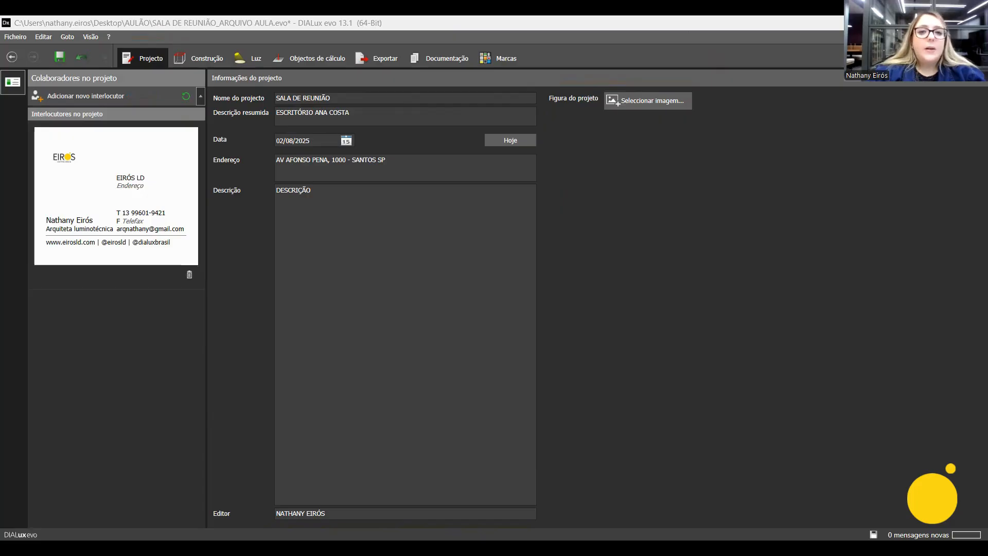
Return to the documentation without saving the project and review the Capa page and its configuration.
{"action": "left_click", "coordinate": [456, 56]}
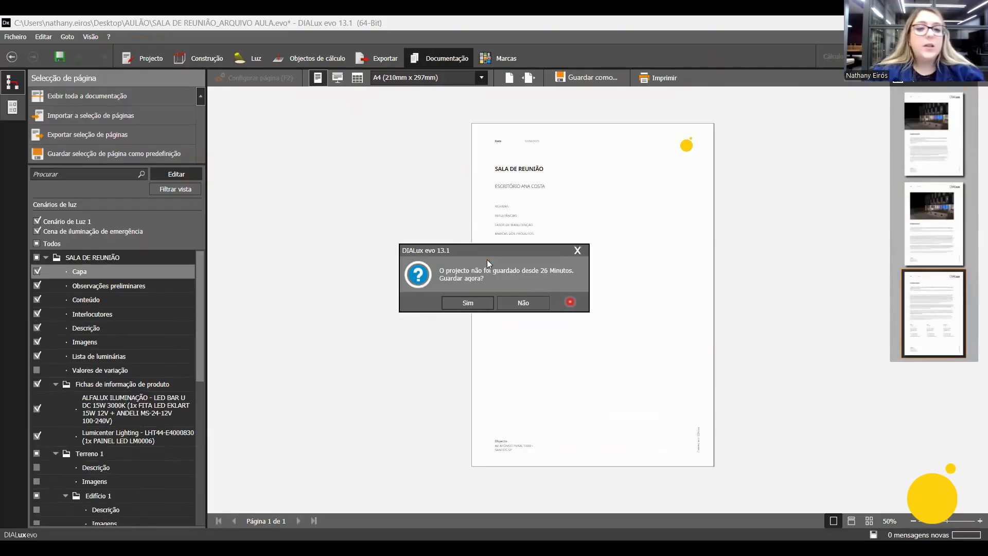
{"action": "left_click", "coordinate": [585, 254]}
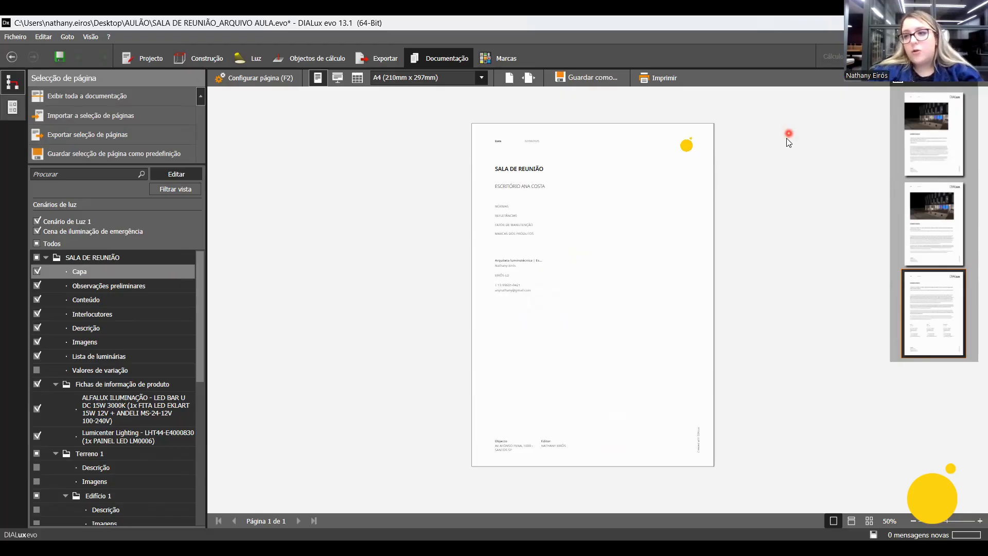
{"action": "left_click", "coordinate": [925, 342]}
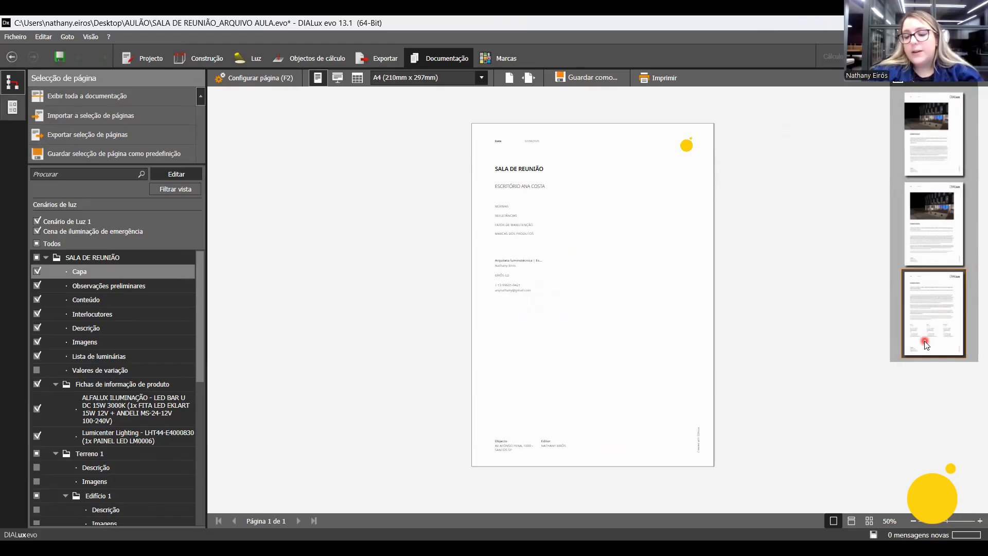
{"action": "left_click", "coordinate": [273, 85]}
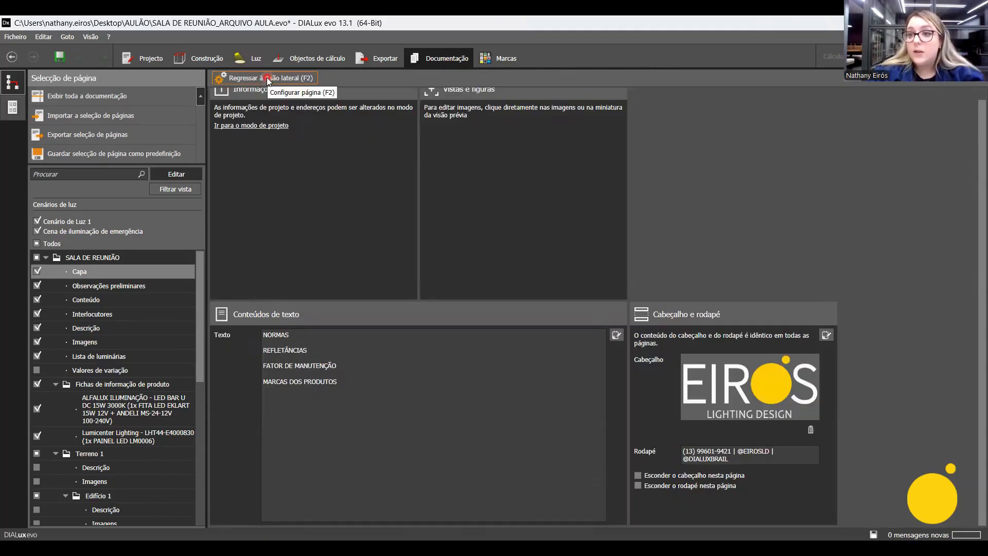
{"action": "left_click", "coordinate": [269, 79]}
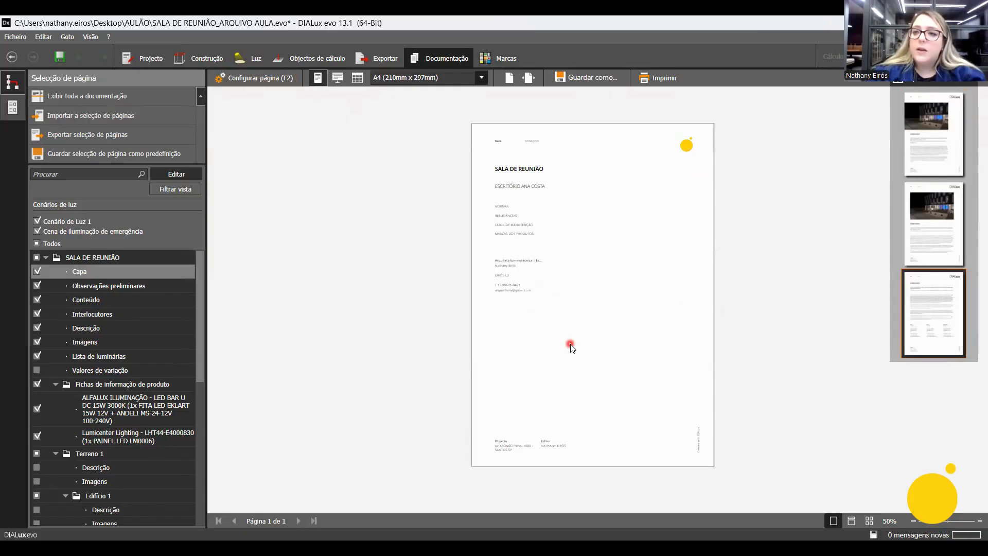
Apply the first layout variant to Capa and replace its suggested cover image with the SALA DE REUNIÃO raytrace image.
{"action": "left_click", "coordinate": [957, 156]}
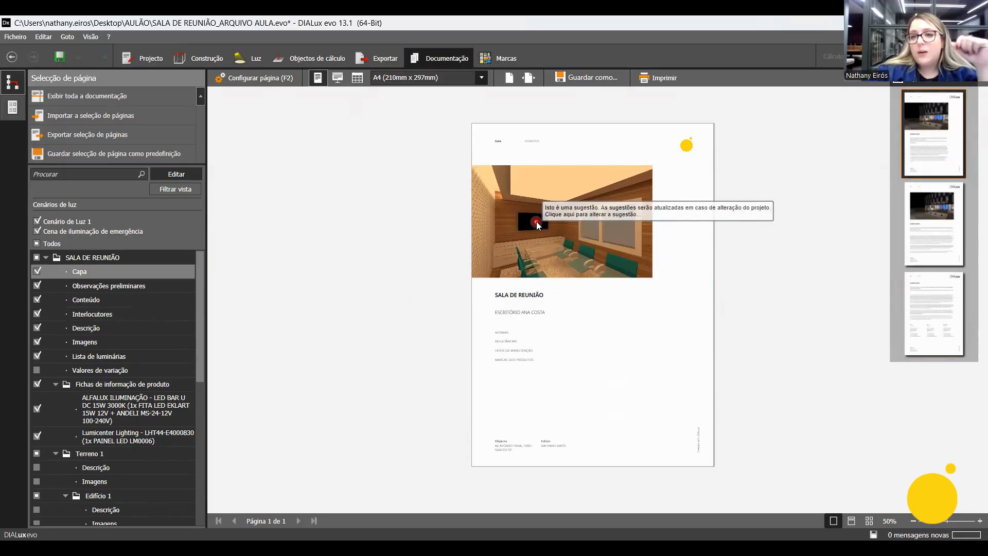
{"action": "left_click", "coordinate": [536, 221]}
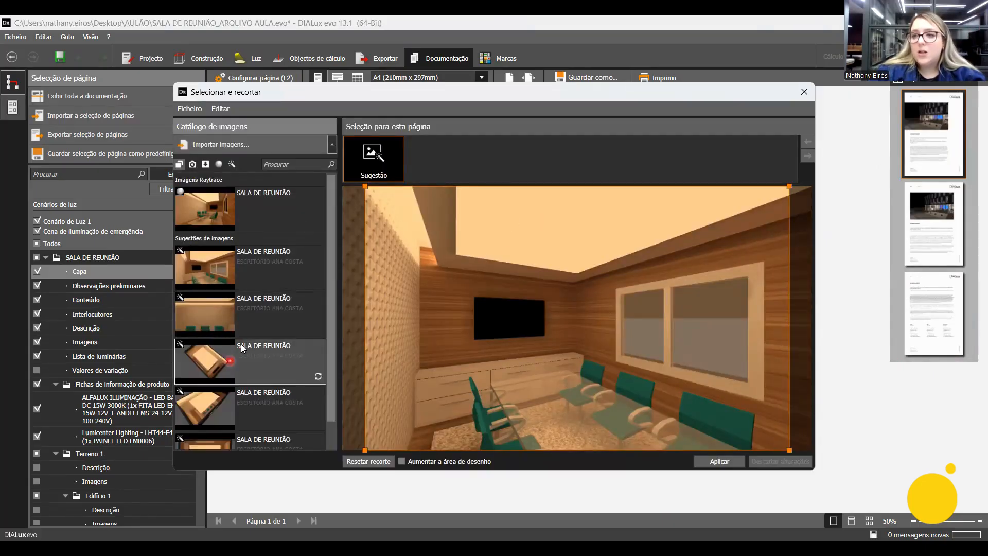
{"action": "scroll", "coordinate": [254, 316], "scroll_direction": "down", "scroll_amount": 1}
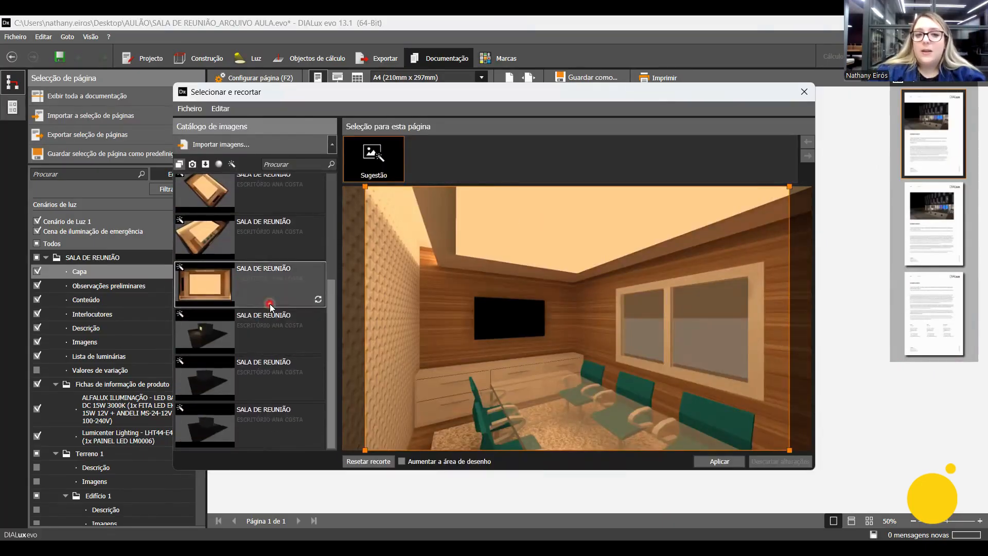
{"action": "scroll", "coordinate": [270, 304], "scroll_direction": "up", "scroll_amount": 1}
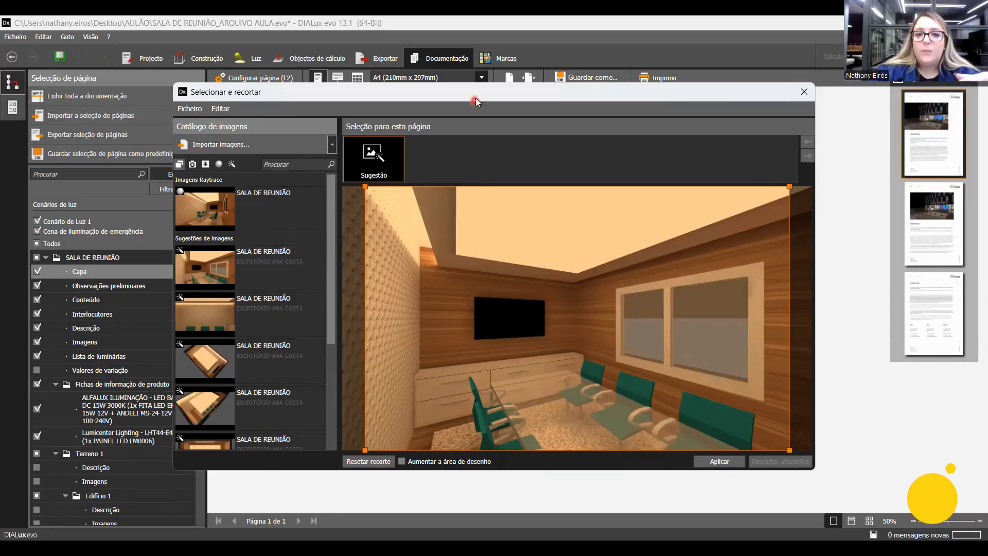
{"action": "left_click_drag", "start_coordinate": [480, 96], "coordinate": [547, 416]}
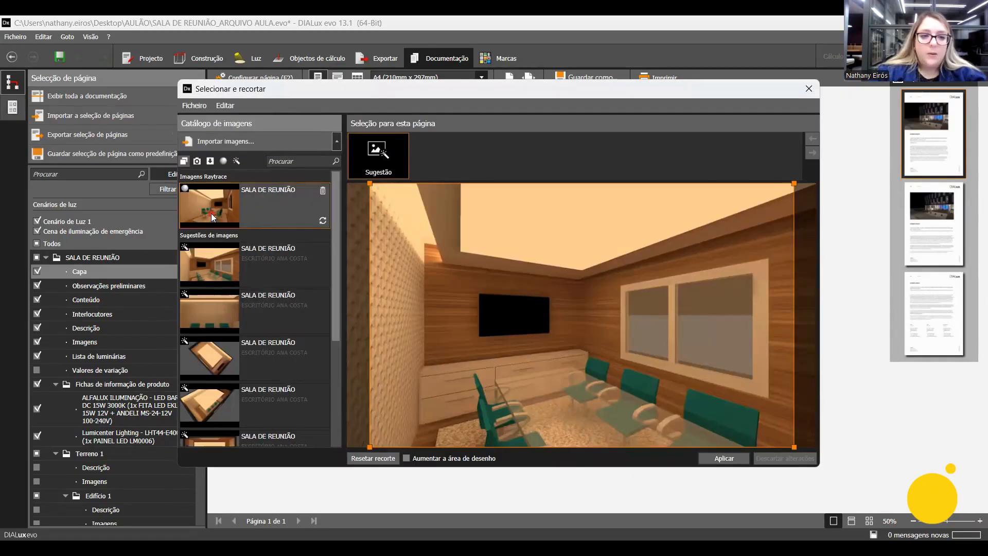
{"action": "left_click", "coordinate": [296, 207]}
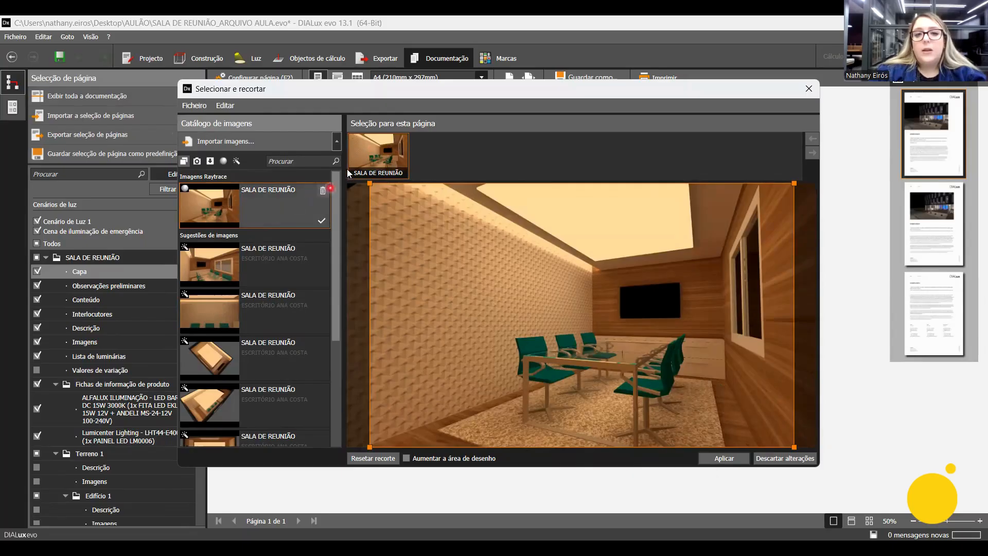
{"action": "left_click", "coordinate": [377, 146]}
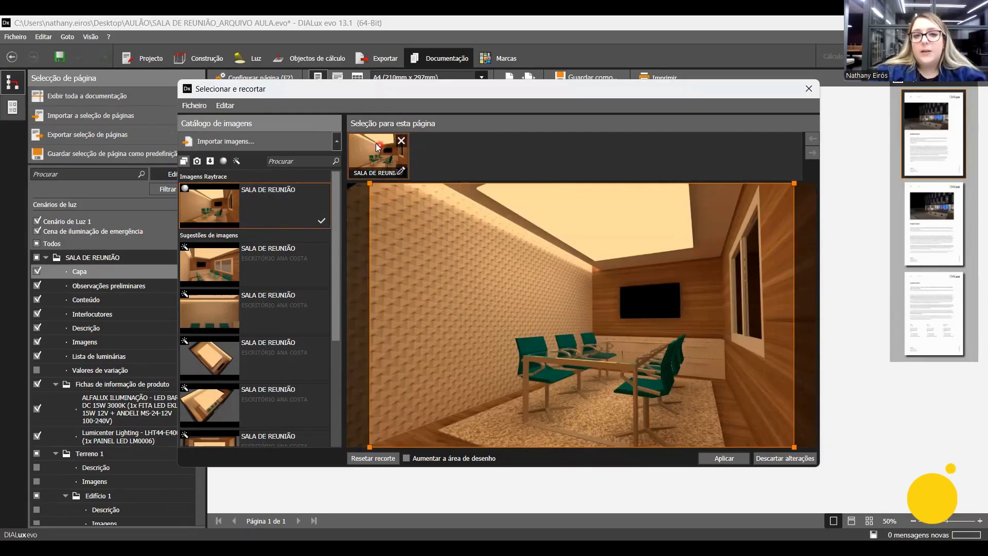
{"action": "left_click", "coordinate": [726, 459]}
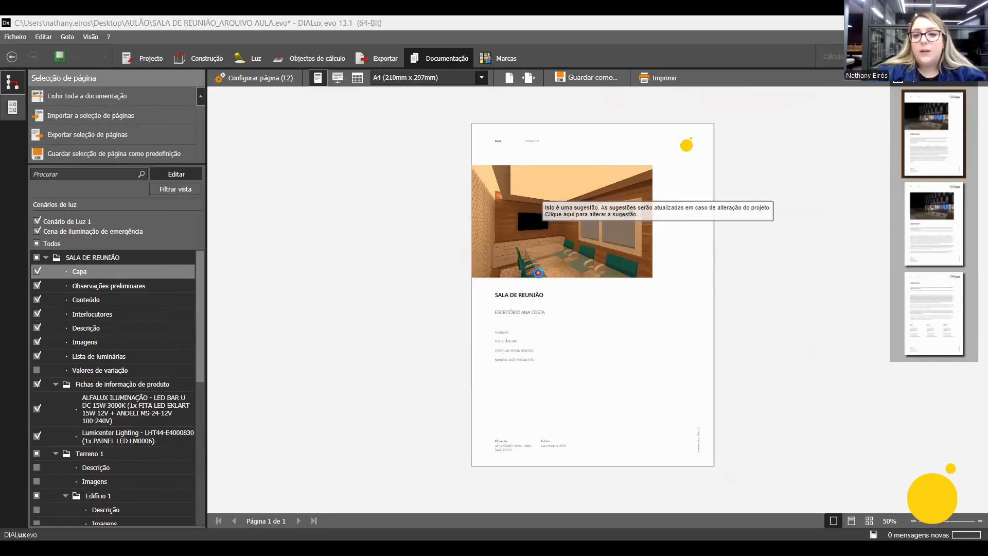
{"action": "left_click", "coordinate": [539, 277]}
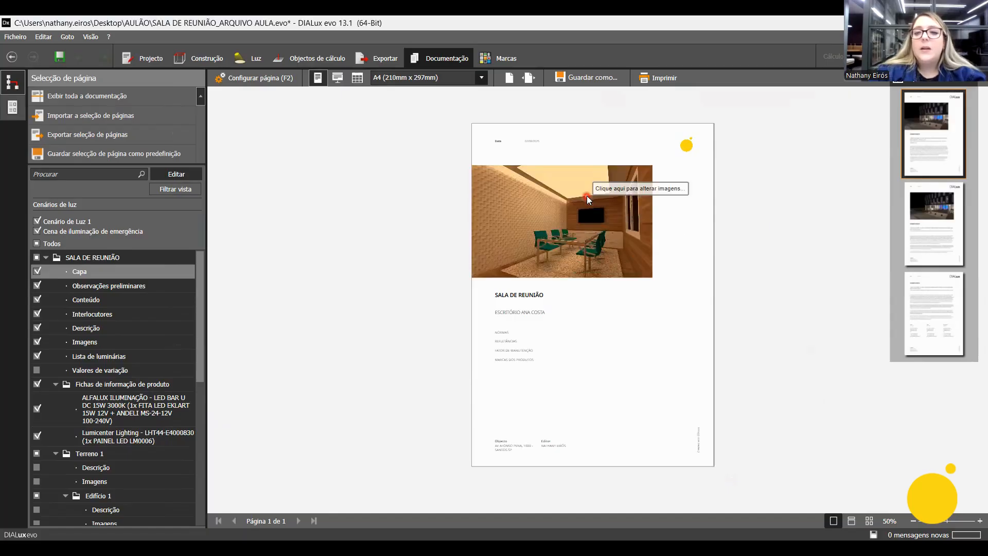
{"action": "left_click", "coordinate": [841, 274]}
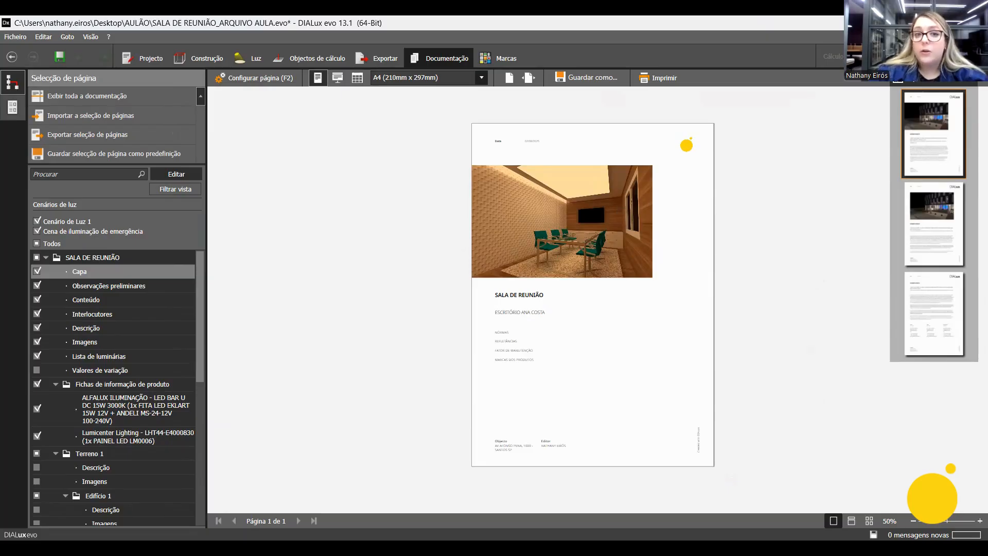
{"action": "left_click_drag", "start_coordinate": [23, 189], "coordinate": [65, 517]}
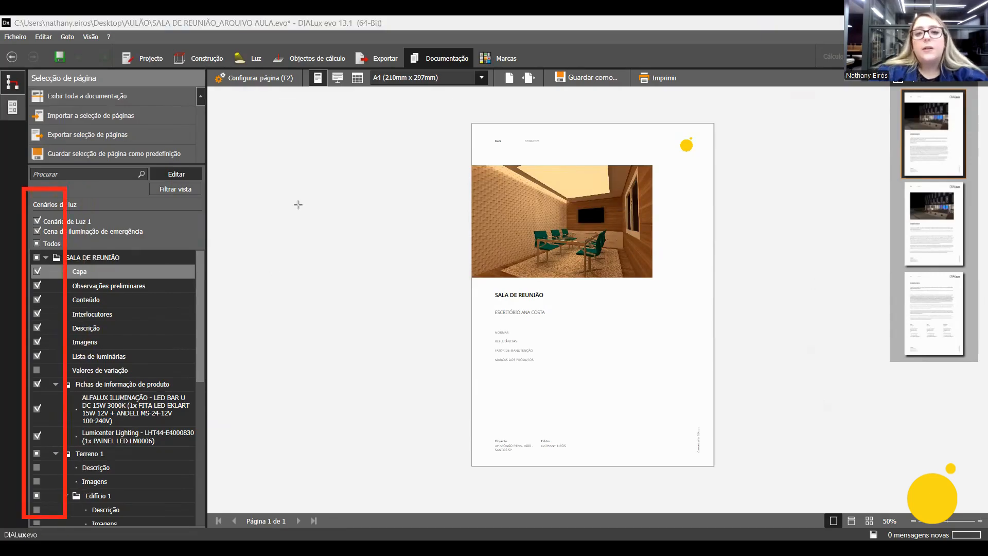
{"action": "mouse_move", "coordinate": [451, 112]}
{"action": "left_mouse_down"}
{"action": "mouse_move", "coordinate": [682, 477]}
{"action": "mouse_move", "coordinate": [732, 489]}
{"action": "left_mouse_up"}
{"action": "mouse_move", "coordinate": [871, 372]}
{"action": "left_mouse_down"}
{"action": "mouse_move", "coordinate": [922, 210]}
{"action": "mouse_move", "coordinate": [984, 83]}
{"action": "left_mouse_up"}
{"action": "mouse_move", "coordinate": [202, 64]}
{"action": "left_mouse_down"}
{"action": "mouse_move", "coordinate": [309, 108]}
{"action": "mouse_move", "coordinate": [308, 93]}
{"action": "left_mouse_up"}
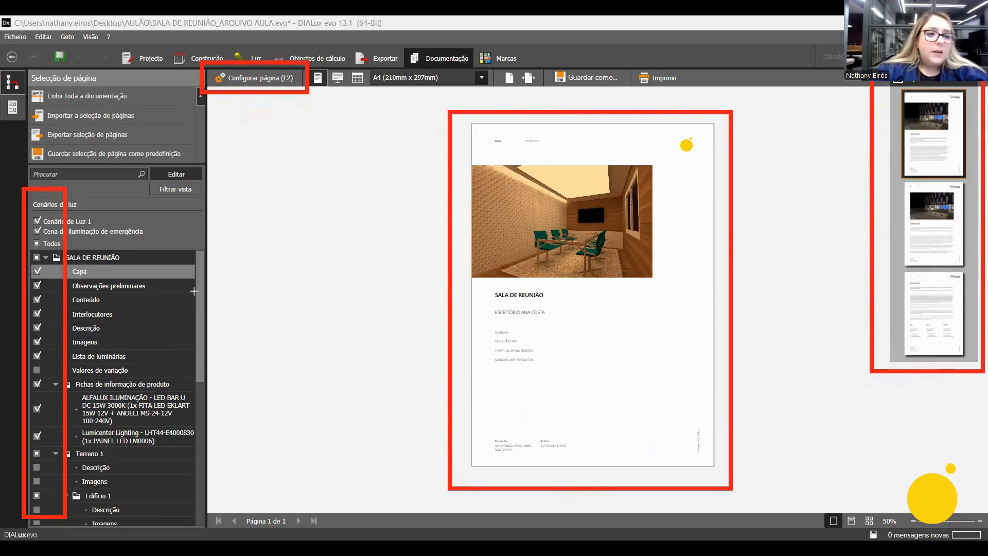
{"action": "key", "text": "Right"}
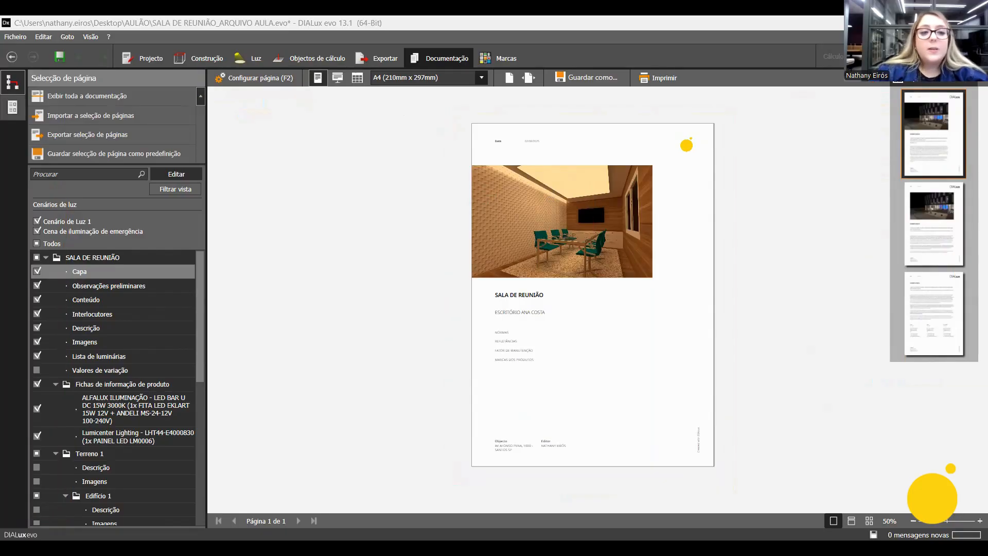
View the Observações preliminares page and exclude it from the documentation.
{"action": "left_click", "coordinate": [103, 357]}
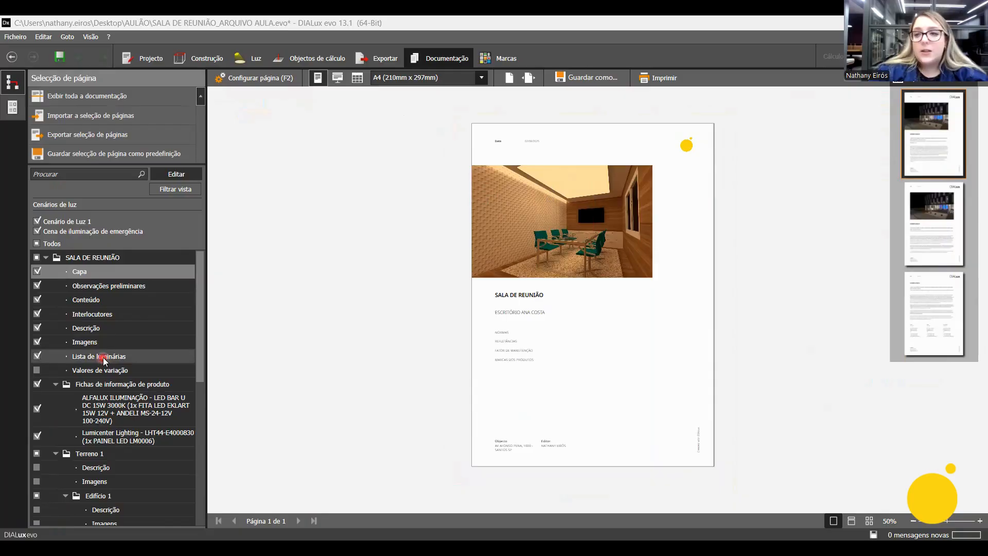
{"action": "left_click", "coordinate": [118, 288]}
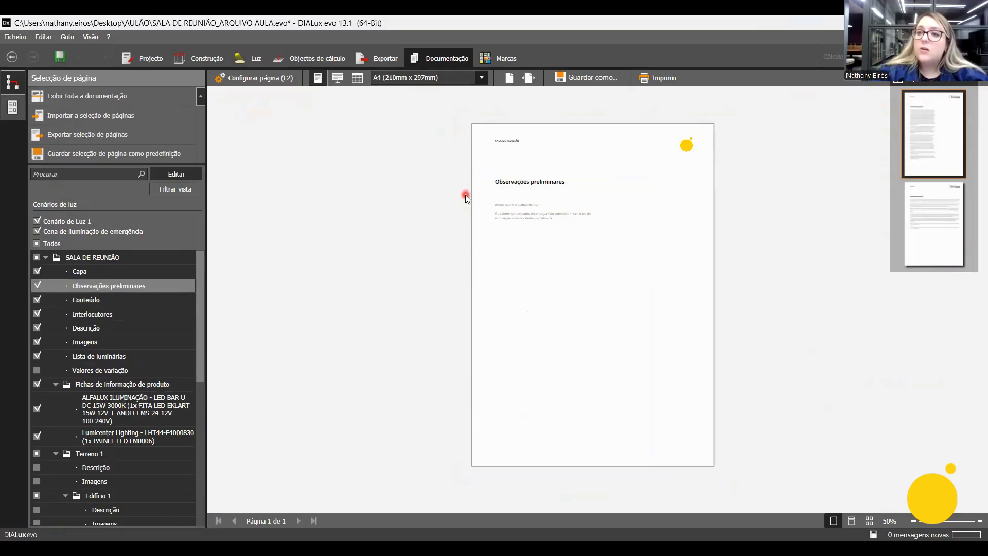
{"action": "scroll", "coordinate": [543, 222], "scroll_direction": "up", "scroll_amount": 1, "text": "ctrl"}
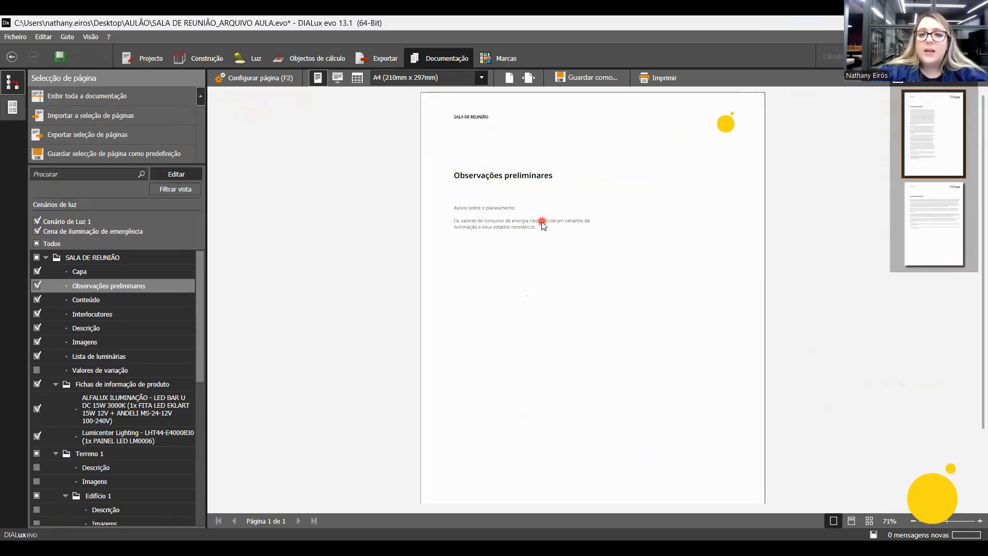
{"action": "scroll", "coordinate": [542, 222], "scroll_direction": "up", "scroll_amount": 1, "text": "ctrl"}
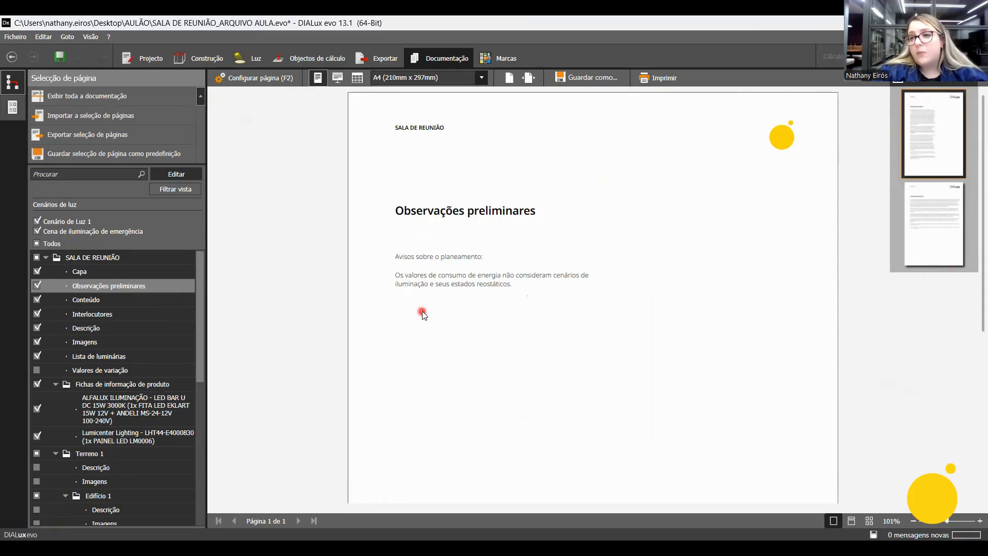
{"action": "left_click", "coordinate": [37, 286]}
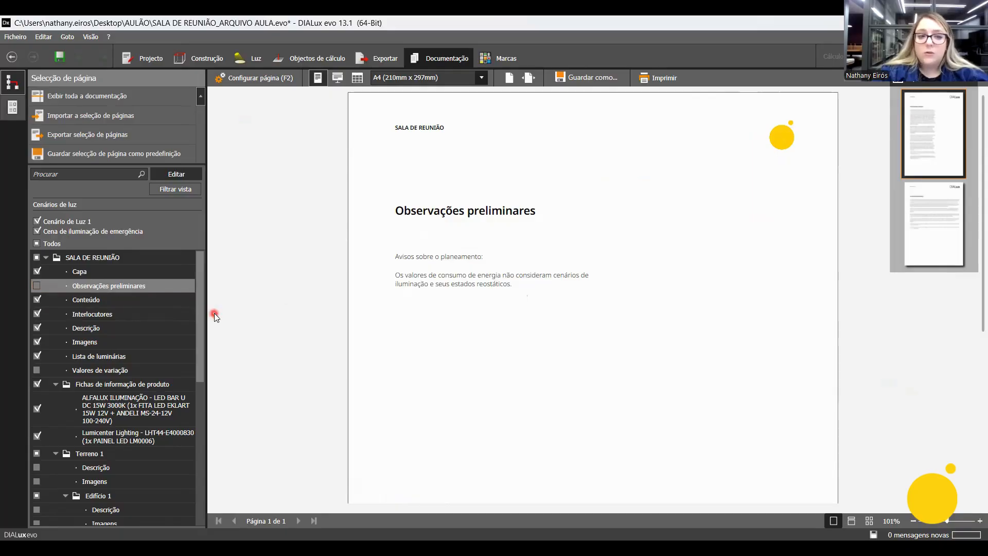
Examine the Conteúdo page and the sections it lists from start to end.
{"action": "left_click", "coordinate": [117, 301]}
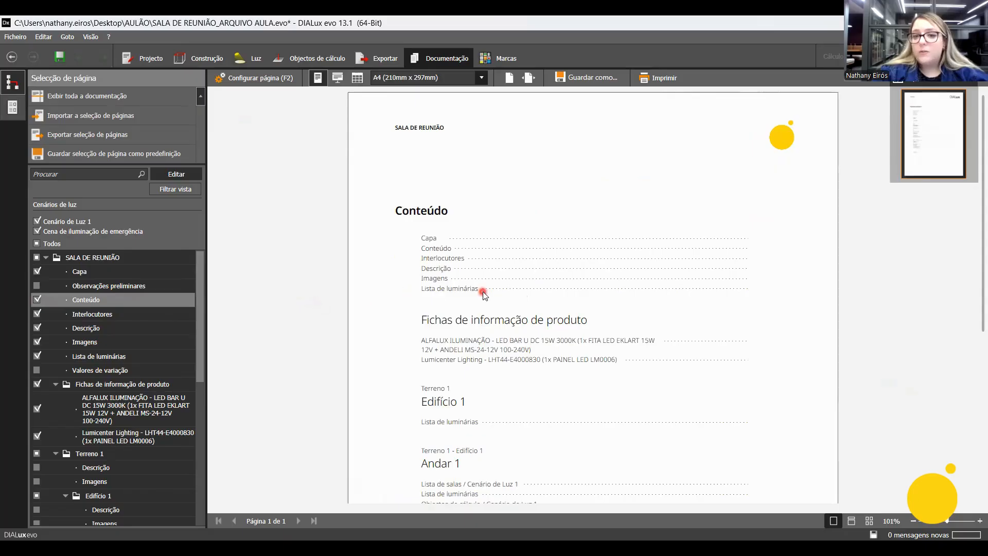
{"action": "scroll", "coordinate": [483, 292], "scroll_direction": "down", "scroll_amount": 1}
{"action": "scroll", "coordinate": [482, 247], "scroll_direction": "down", "scroll_amount": 4}
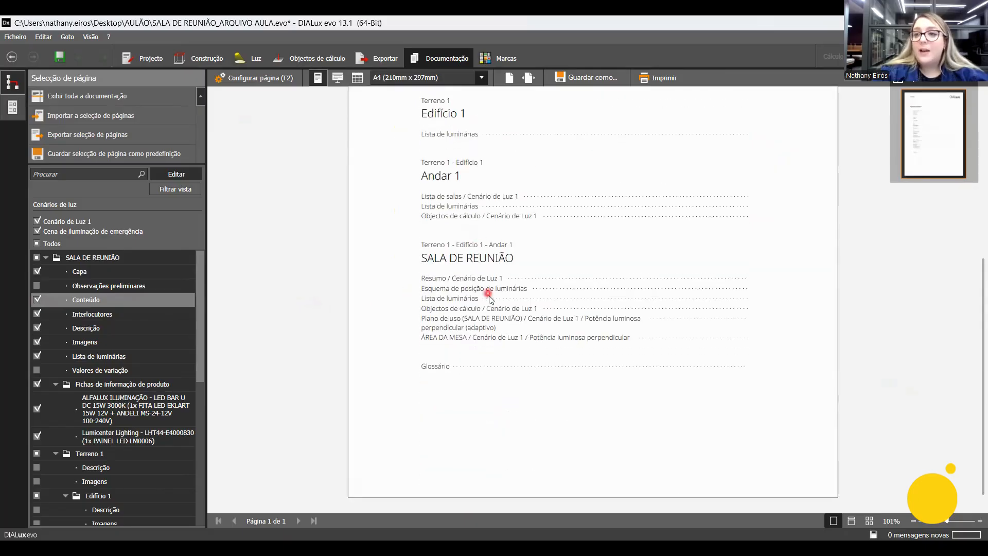
{"action": "scroll", "coordinate": [479, 247], "scroll_direction": "up", "scroll_amount": 3}
{"action": "scroll", "coordinate": [495, 268], "scroll_direction": "down", "scroll_amount": 2, "text": "ctrl"}
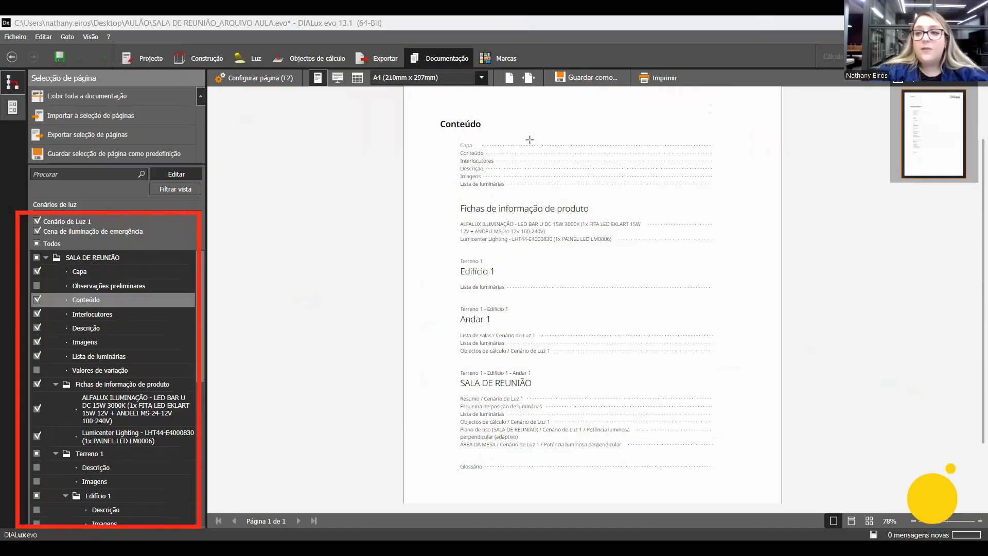
{"action": "mouse_move", "coordinate": [709, 131]}
{"action": "left_mouse_down"}
{"action": "mouse_move", "coordinate": [749, 454]}
{"action": "mouse_move", "coordinate": [737, 499]}
{"action": "left_mouse_up"}
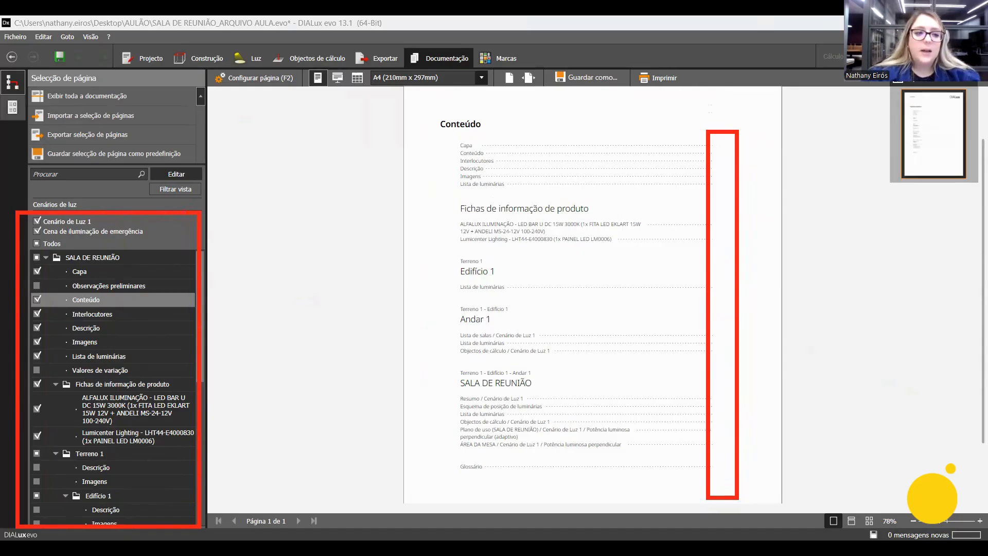
{"action": "key", "text": "ctrl+z"}
{"action": "key", "text": "ctrl+z"}
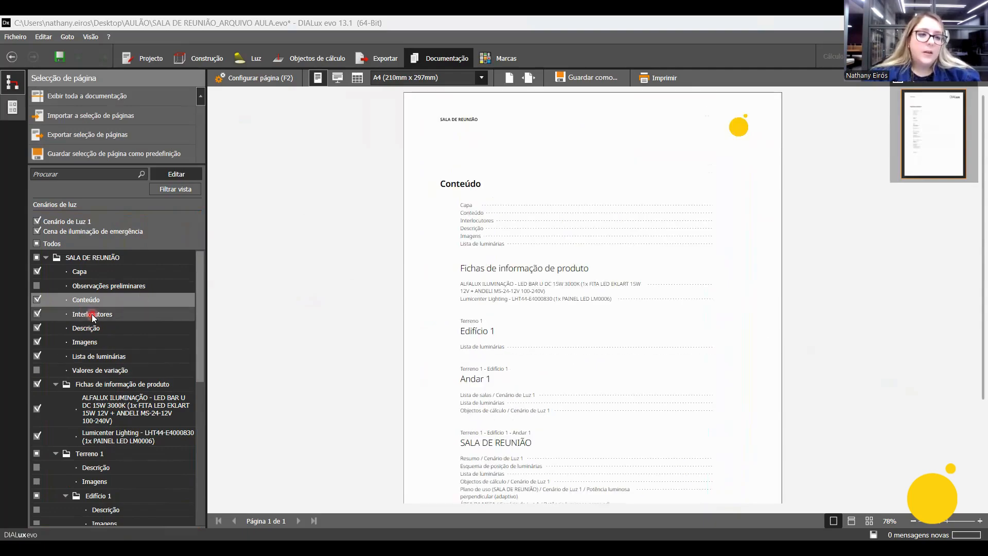
View the Interlocutores and Descrição pages and check the configuration options of Descrição.
{"action": "left_click", "coordinate": [83, 314]}
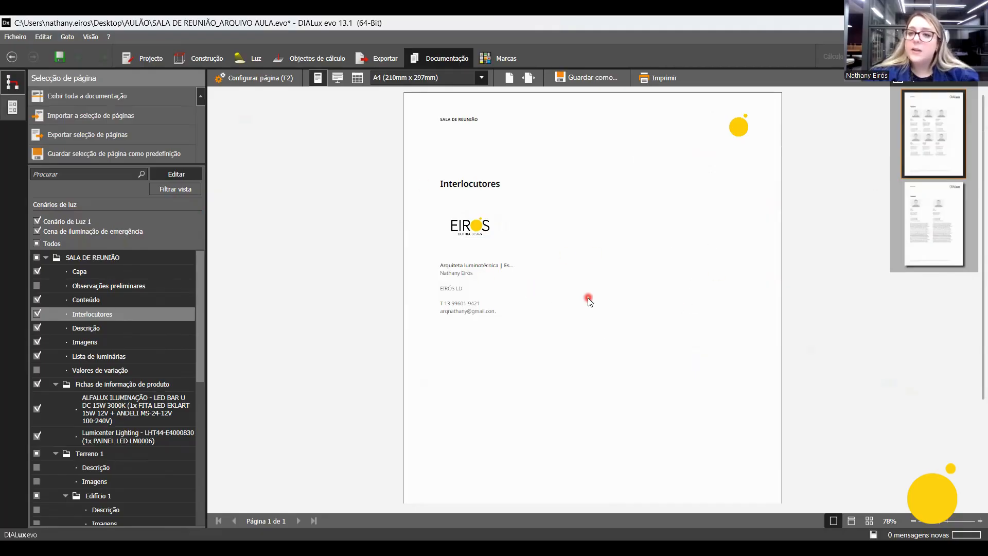
{"action": "left_click", "coordinate": [109, 329]}
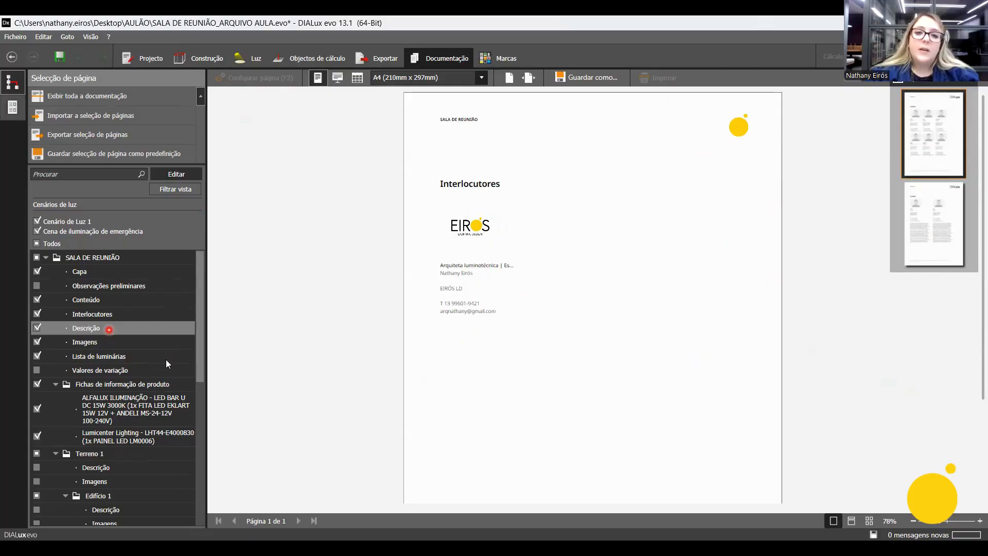
{"action": "scroll", "coordinate": [574, 393], "scroll_direction": "down", "scroll_amount": 2}
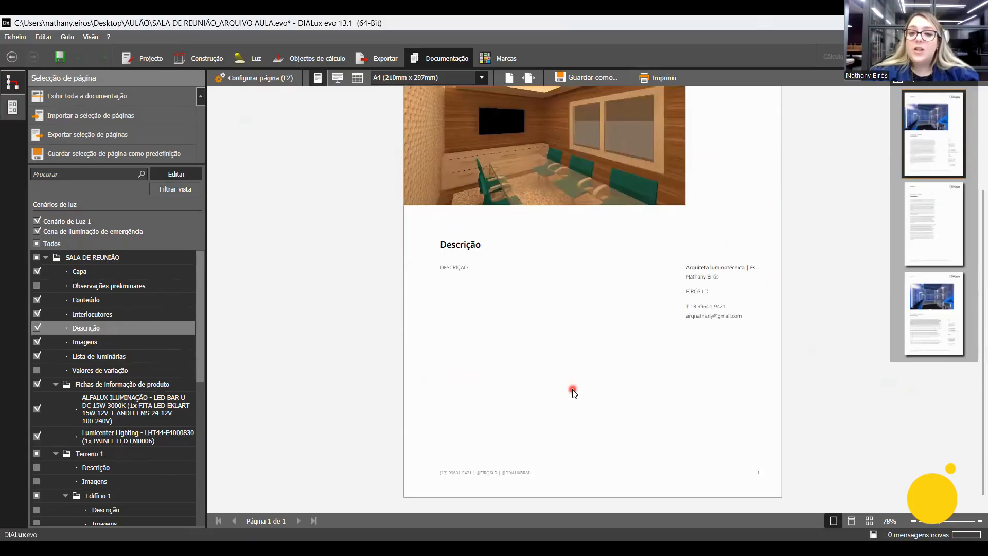
{"action": "scroll", "coordinate": [608, 413], "scroll_direction": "up", "scroll_amount": 4}
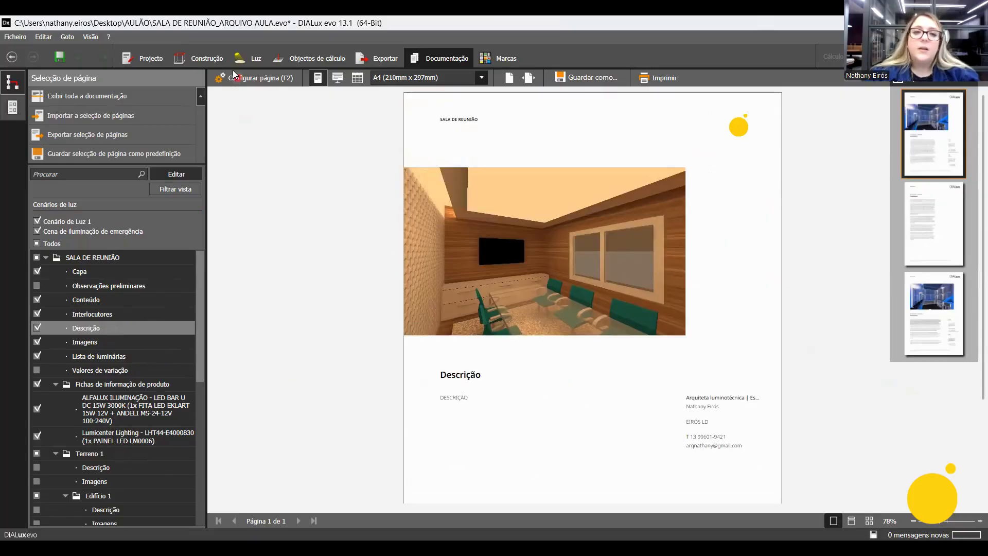
{"action": "left_click", "coordinate": [252, 81]}
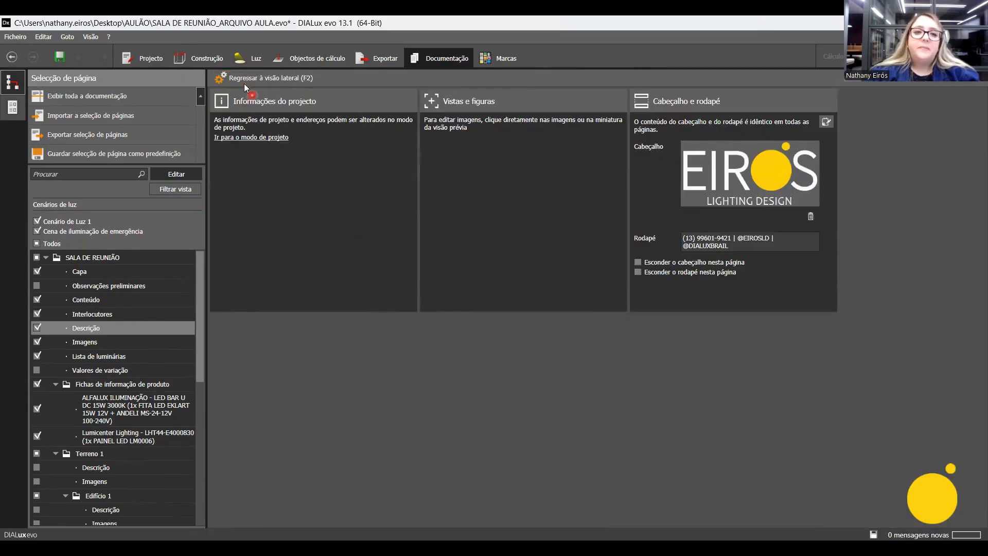
{"action": "key", "text": "F2"}
Check the Descrição text in the project information and return to the Descrição page of the documentation.
{"action": "left_click", "coordinate": [145, 59]}
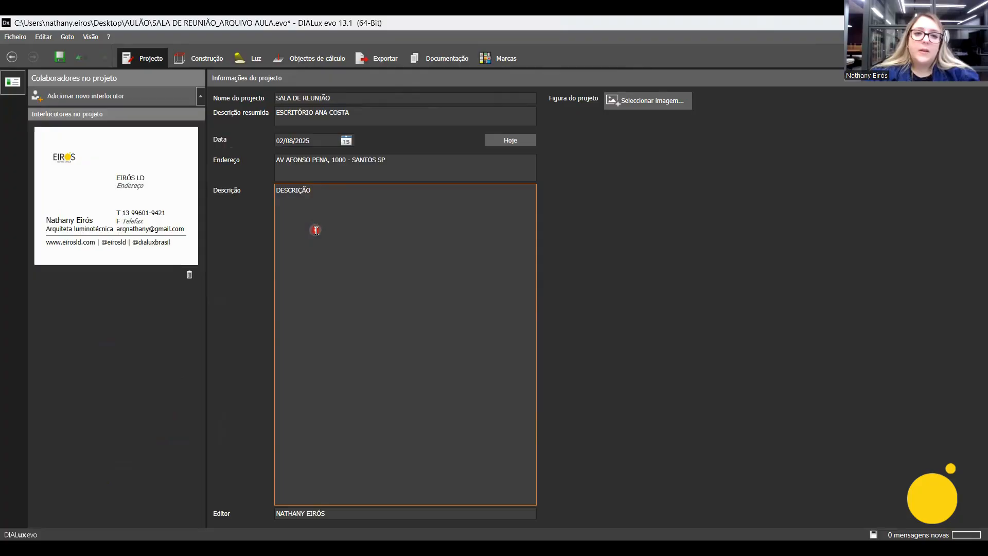
{"action": "left_click_drag", "start_coordinate": [332, 188], "coordinate": [274, 188]}
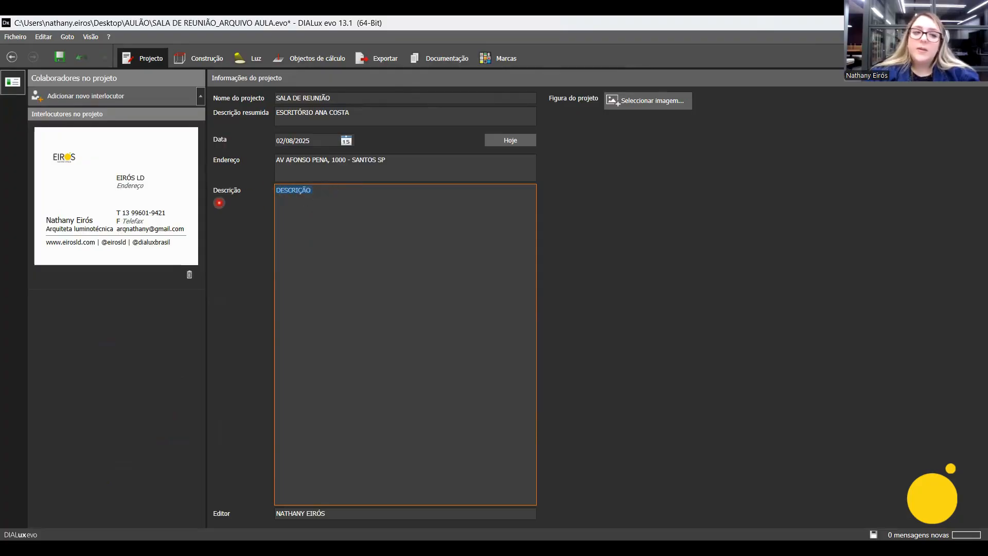
{"action": "left_click_drag", "start_coordinate": [261, 177], "coordinate": [327, 203]}
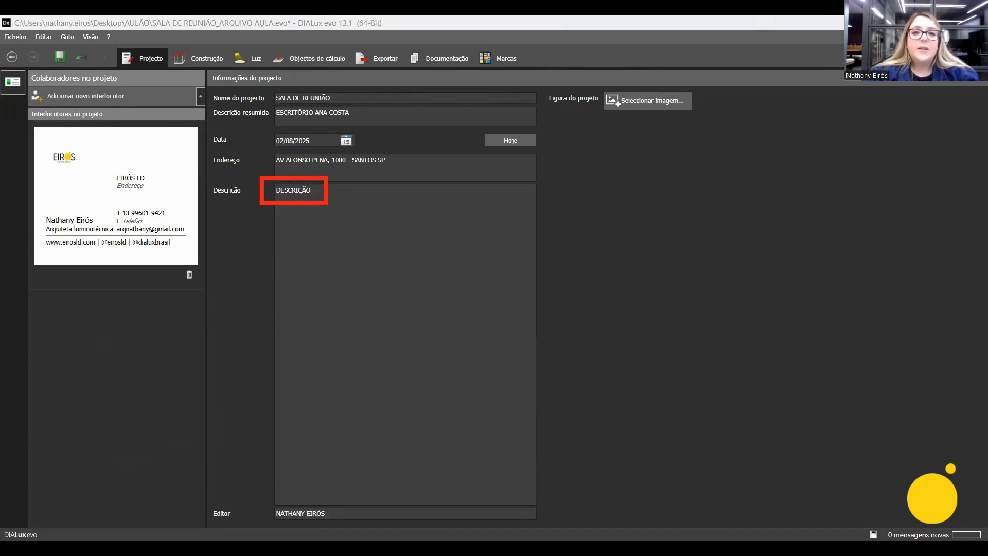
{"action": "left_click", "coordinate": [440, 62]}
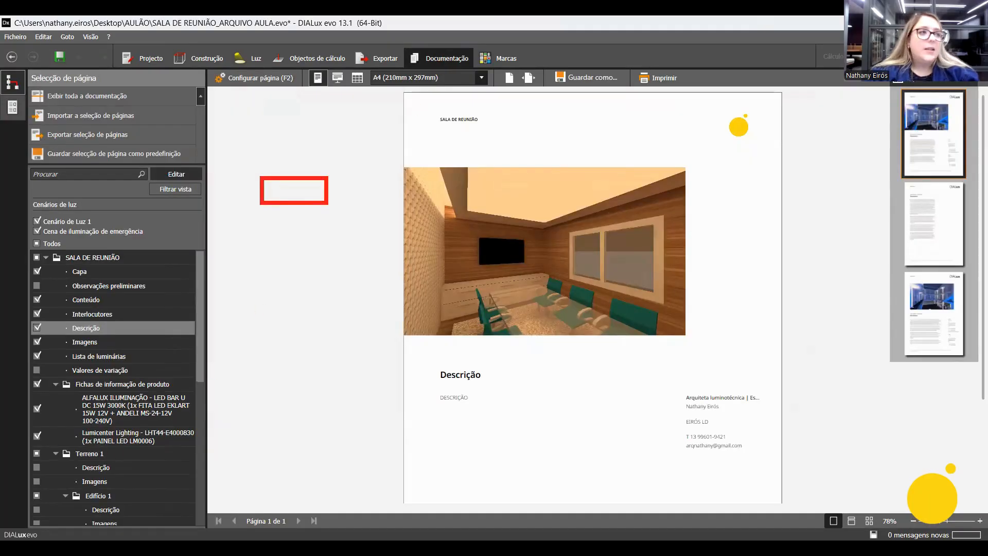
{"action": "left_click_drag", "start_coordinate": [110, 323], "coordinate": [27, 334]}
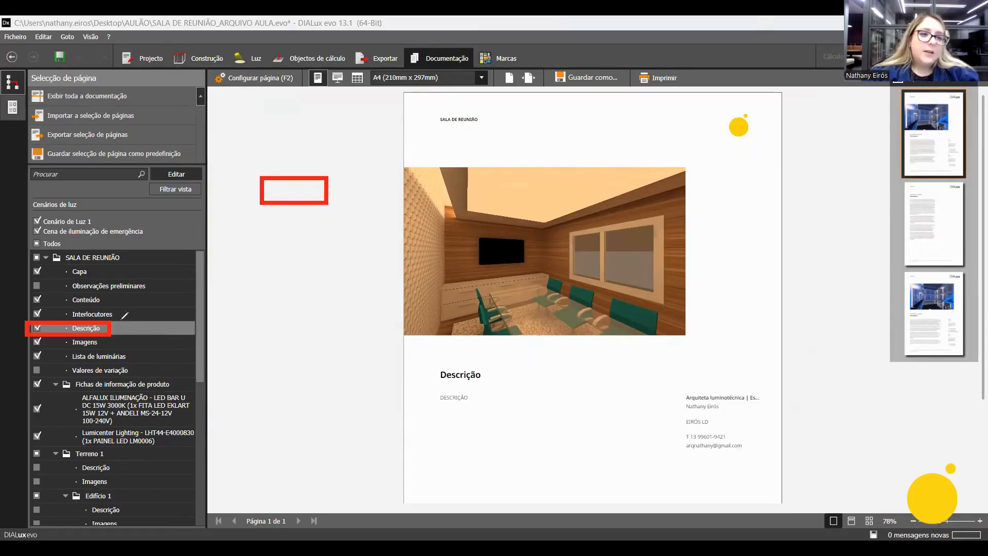
{"action": "mouse_move", "coordinate": [110, 329]}
{"action": "left_mouse_down"}
{"action": "mouse_move", "coordinate": [145, 326]}
{"action": "mouse_move", "coordinate": [145, 90]}
{"action": "mouse_move", "coordinate": [139, 70]}
{"action": "mouse_move", "coordinate": [127, 69]}
{"action": "mouse_move", "coordinate": [136, 61]}
{"action": "mouse_move", "coordinate": [126, 63]}
{"action": "mouse_move", "coordinate": [138, 54]}
{"action": "left_mouse_up"}
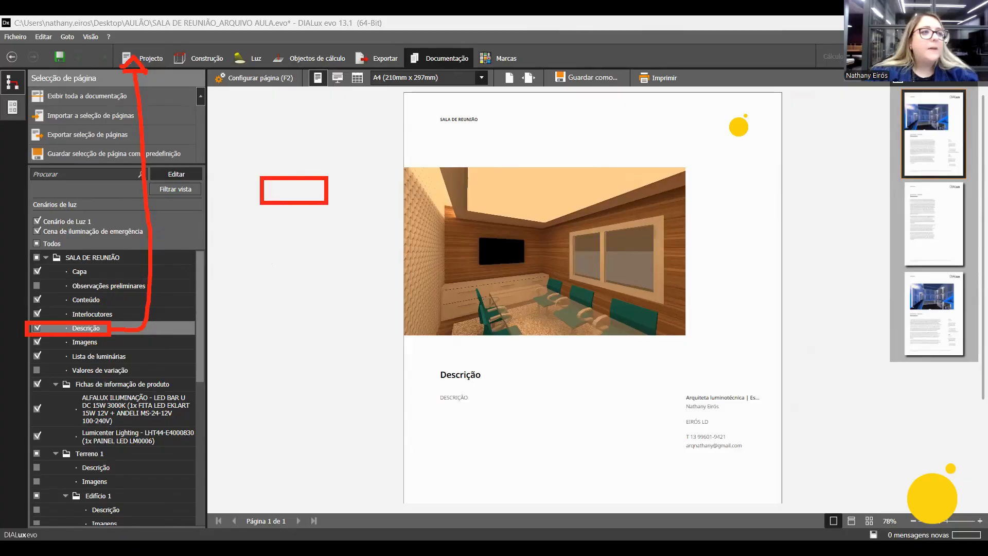
Extend the project description to DESCRIÇÃO PARAA APARECER AQUI NA FERRAMENTA "PROJETO" E NA PÁGINA "DESCRIÇÃO" and view it on the documentation's Descrição page.
{"action": "left_click", "coordinate": [159, 63]}
{"action": "double_click", "coordinate": [318, 191]}
{"action": "left_click", "coordinate": [318, 191]}
{"action": "type", "text": "NA"}
{"action": "key", "text": "BackSpace"}
{"action": "key", "text": "BackSpace"}
{"action": "type", "text": "PARA AR"}
{"action": "key", "text": "BackSpace"}
{"action": "key", "text": "BackSpace"}
{"action": "type", "text": "AR"}
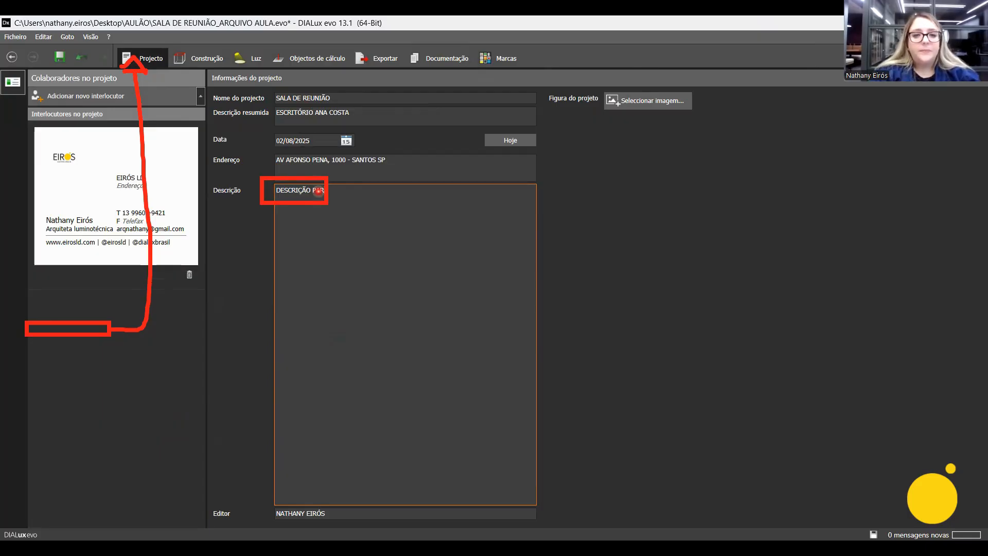
{"action": "type", "text": "A APARECER "}
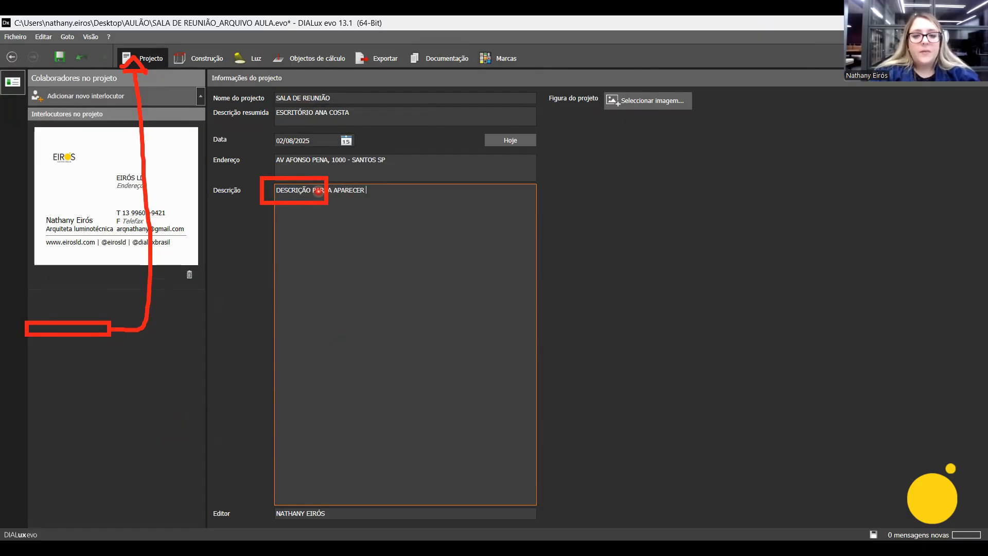
{"action": "type", "text": "AQUI NA FERRAMEN"}
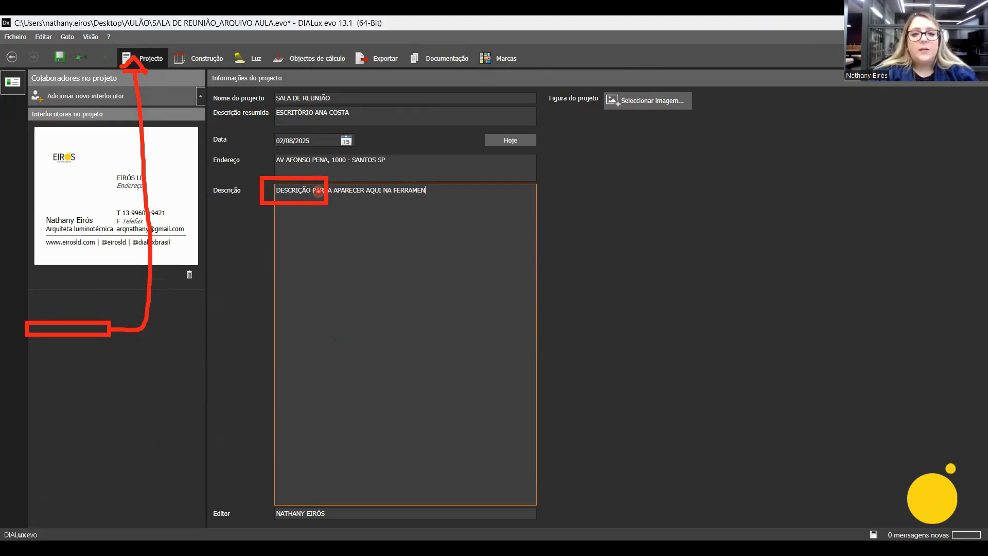
{"action": "type", "text": "TA \"PROJET"}
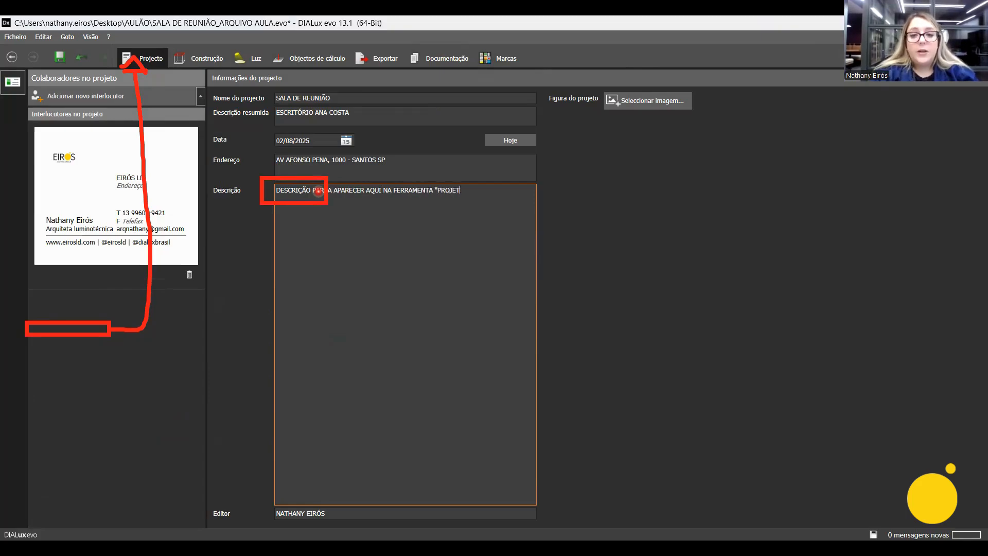
{"action": "type", "text": "O\" E NA FÁGINA \"DESCRIÇÃO\""}
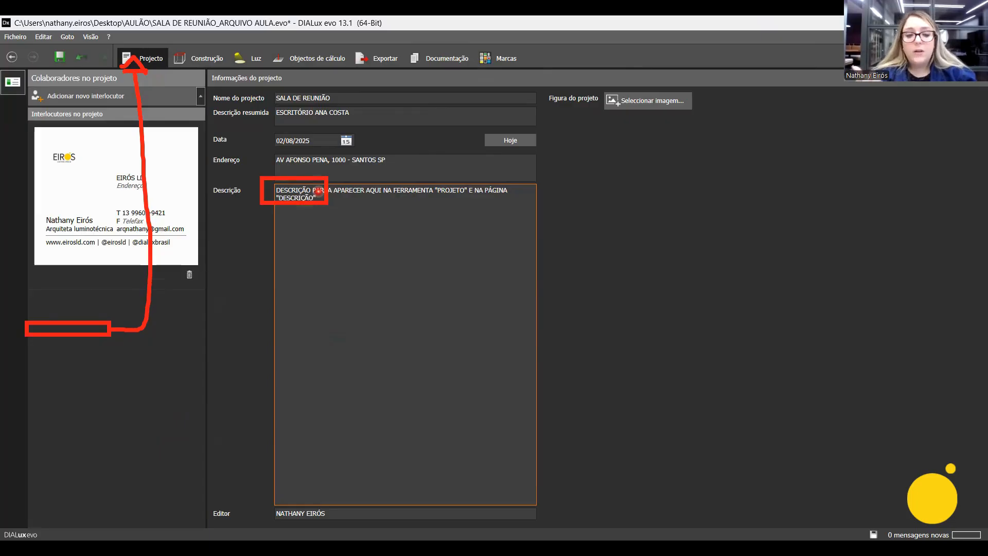
{"action": "key", "text": "Tab"}
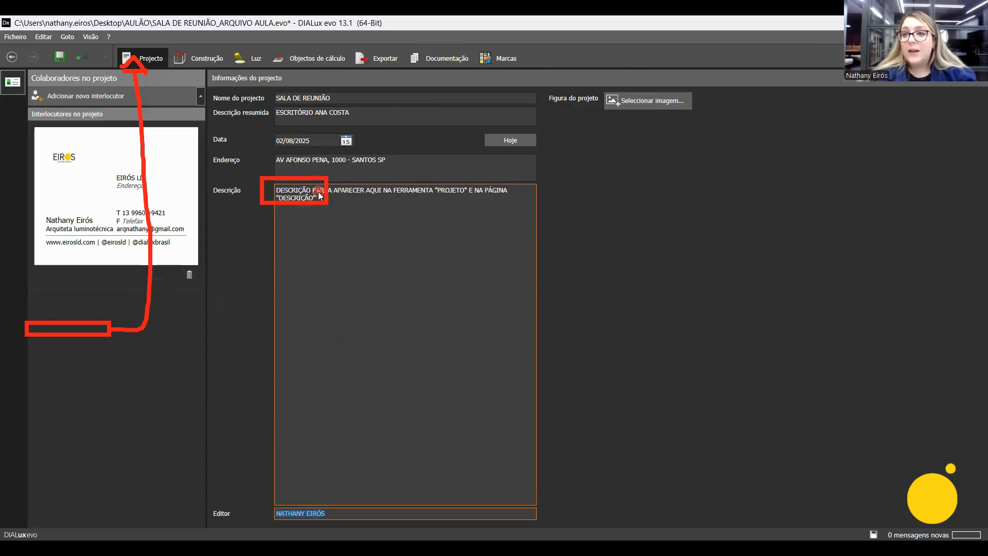
{"action": "left_click", "coordinate": [434, 59]}
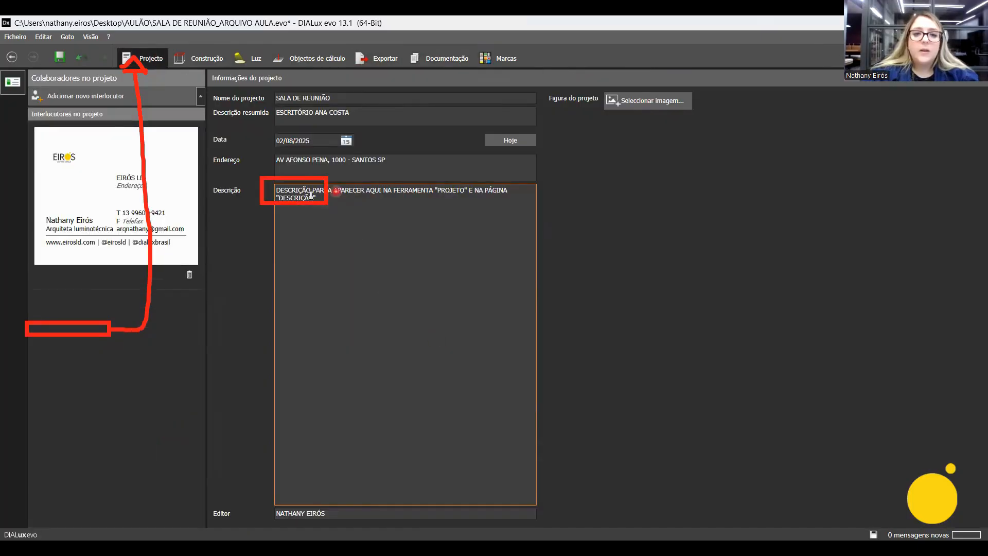
Correct the word PARAA to PARA in the project description and leave the field.
{"action": "left_click", "coordinate": [326, 192]}
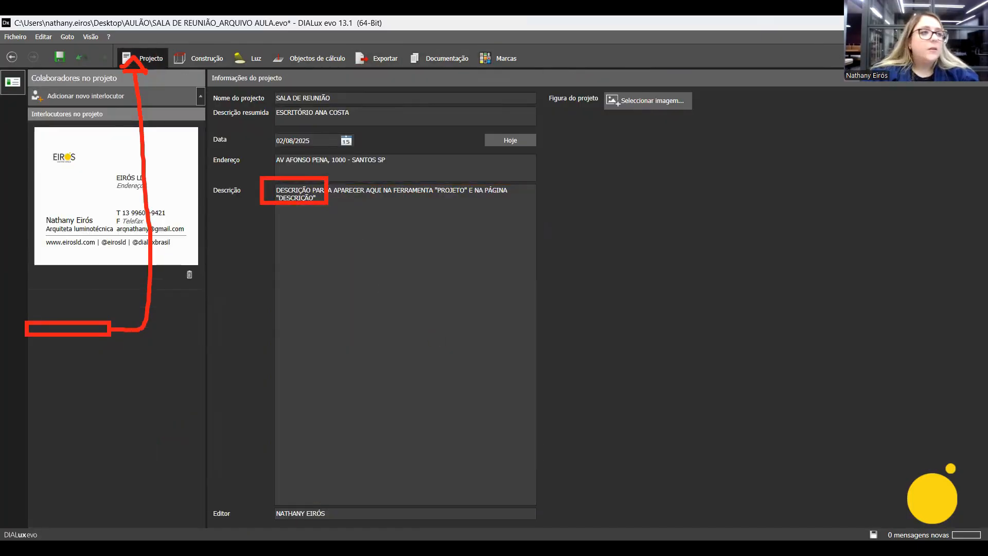
{"action": "left_click", "coordinate": [328, 190]}
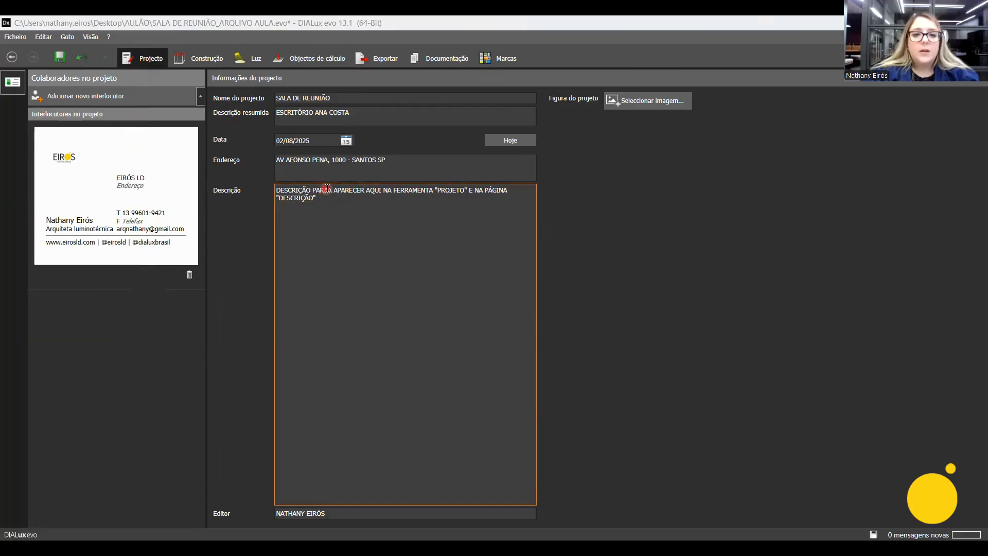
{"action": "key", "text": "BackSpace"}
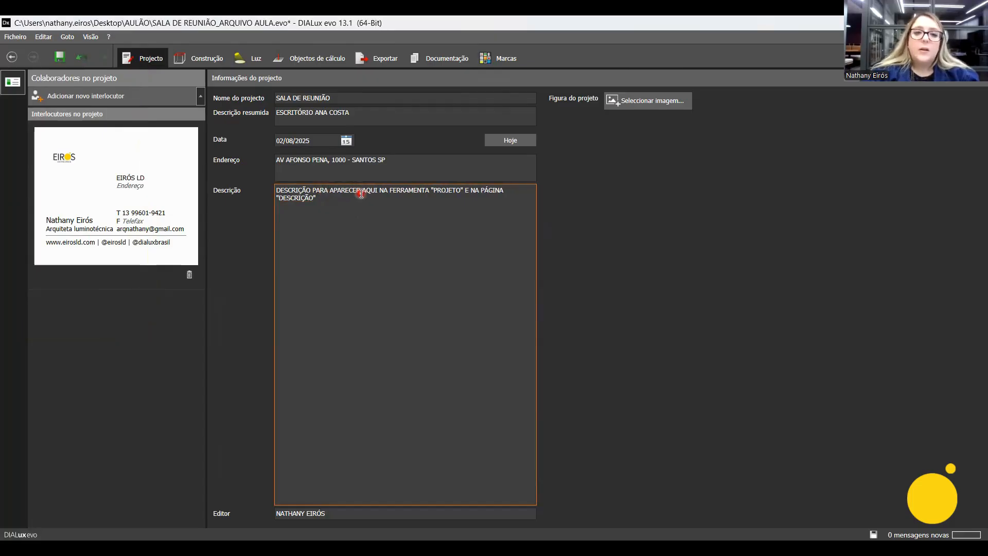
{"action": "key", "text": "Return"}
{"action": "key", "text": "BackSpace"}
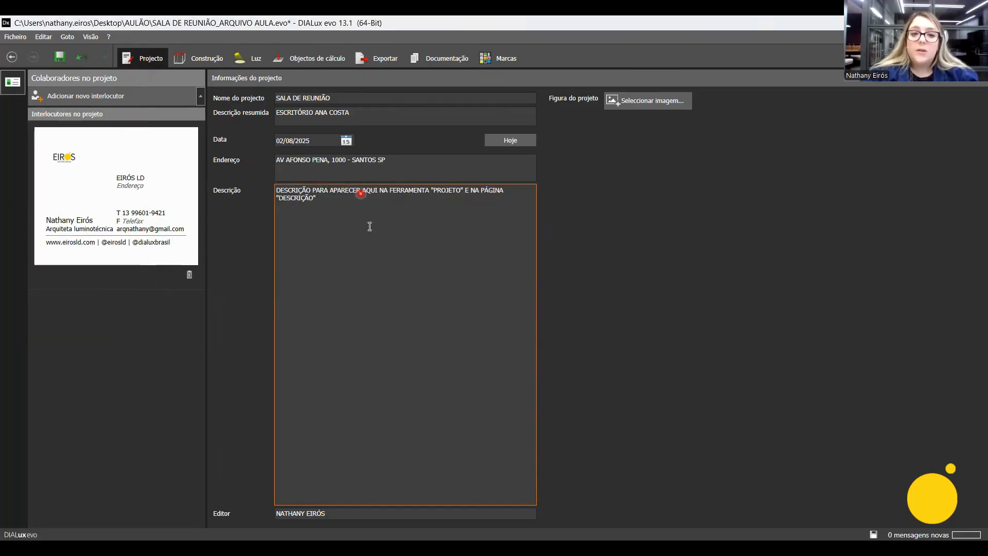
{"action": "left_click", "coordinate": [358, 511]}
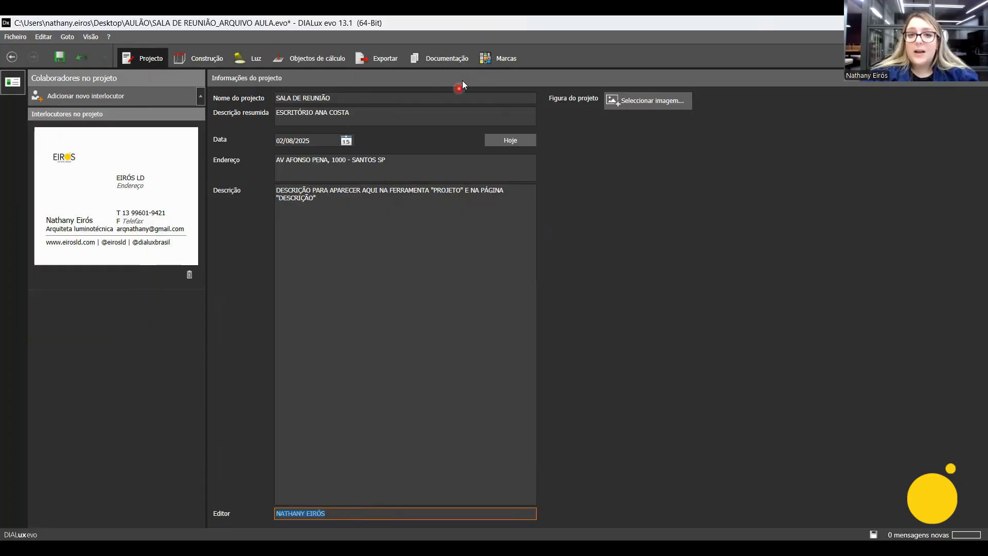
Exclude the project-level Descrição page from the documentation and open the Imagens page.
{"action": "left_click", "coordinate": [436, 58]}
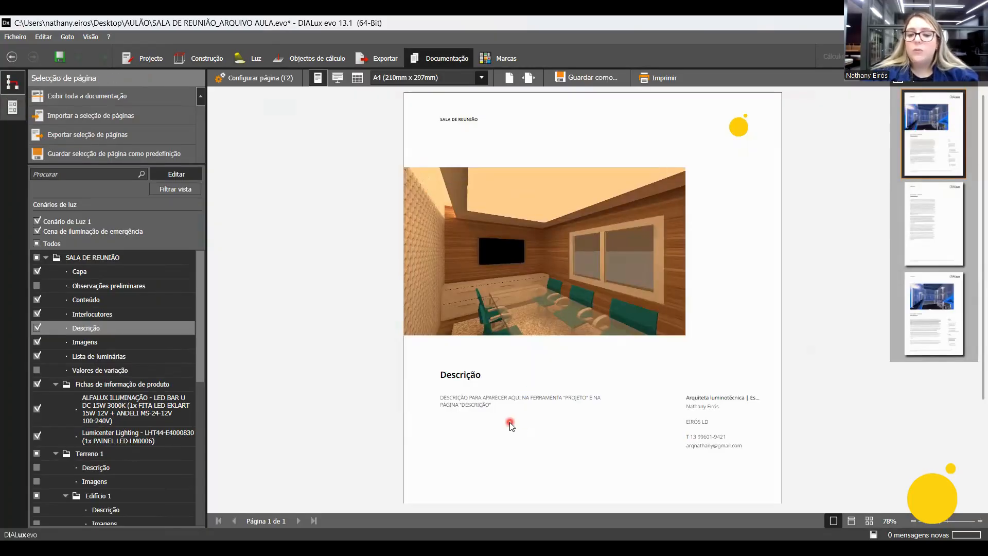
{"action": "left_click", "coordinate": [36, 329]}
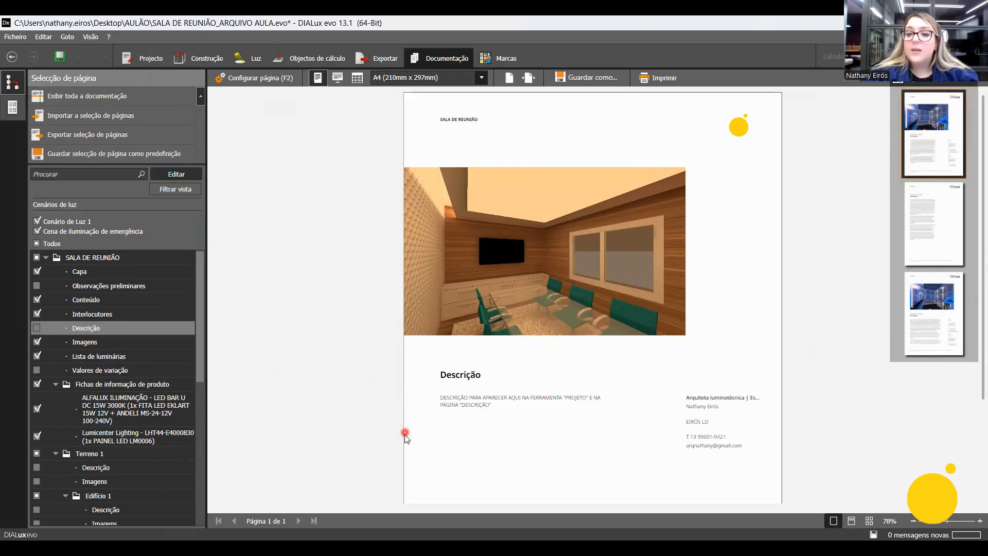
{"action": "left_click", "coordinate": [134, 344]}
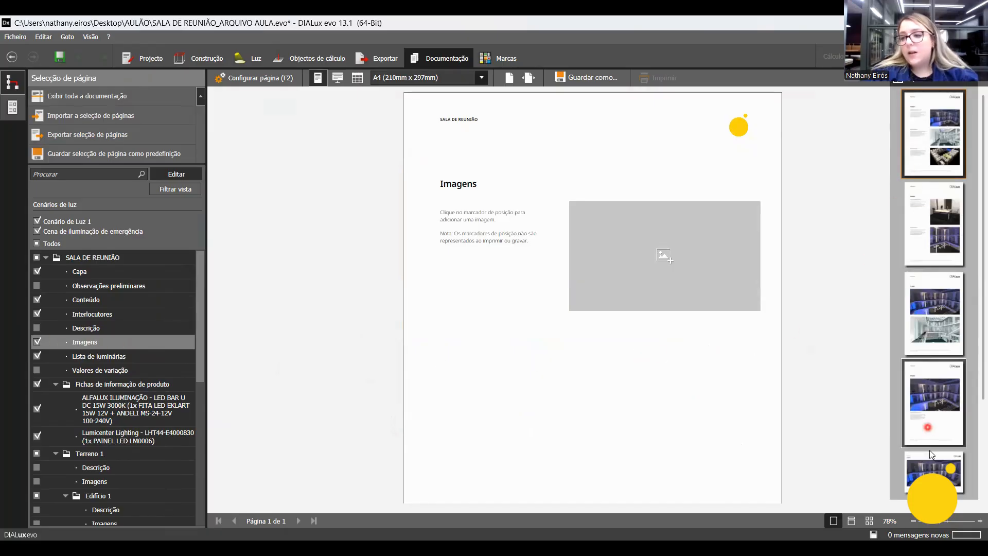
Give the Imagens page the second layout, with two images, and choose the suggested top view of the meeting room for its placeholder.
{"action": "left_click_drag", "start_coordinate": [982, 371], "coordinate": [982, 301]}
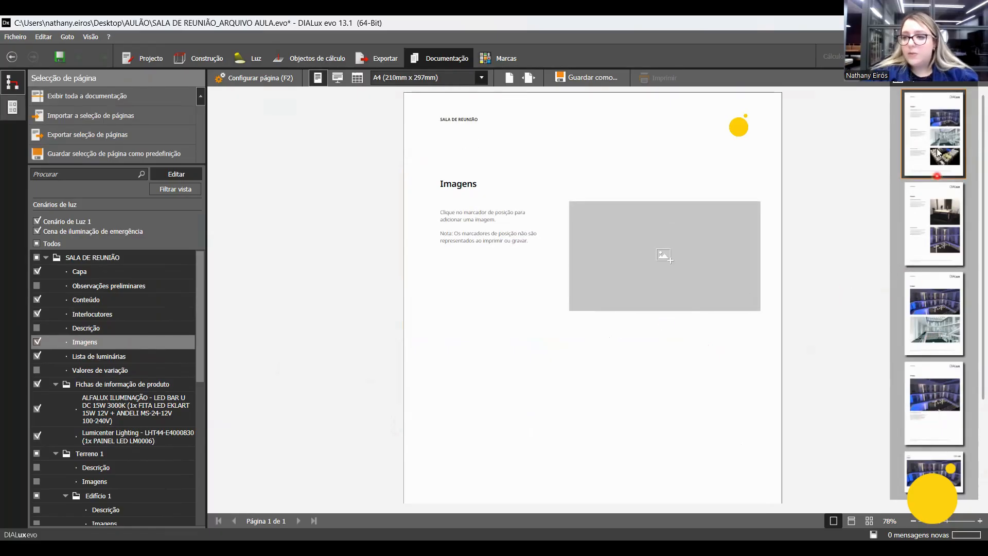
{"action": "left_click", "coordinate": [938, 220]}
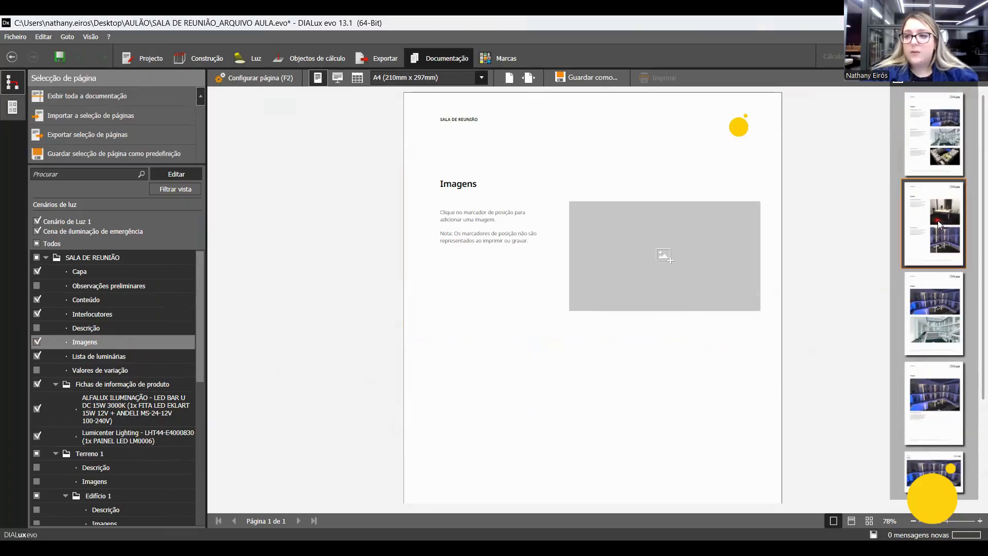
{"action": "left_click", "coordinate": [657, 265]}
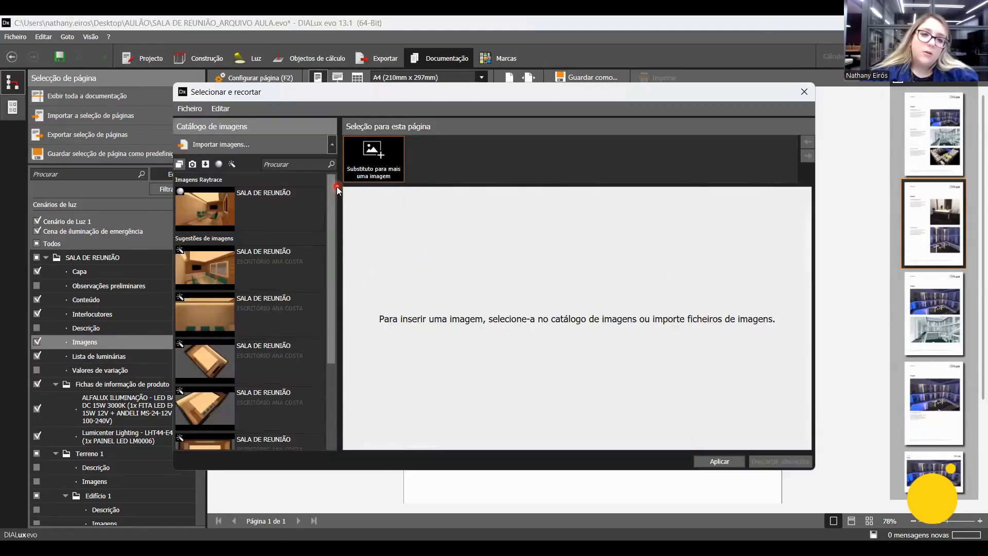
{"action": "left_click_drag", "start_coordinate": [334, 198], "coordinate": [347, 176]}
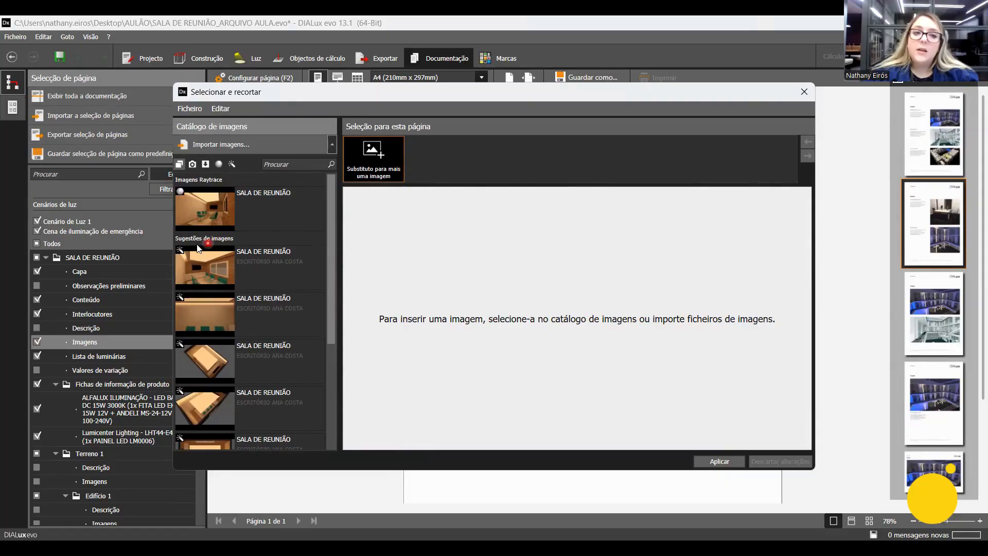
{"action": "left_click_drag", "start_coordinate": [331, 258], "coordinate": [330, 285]}
{"action": "left_click", "coordinate": [227, 281]}
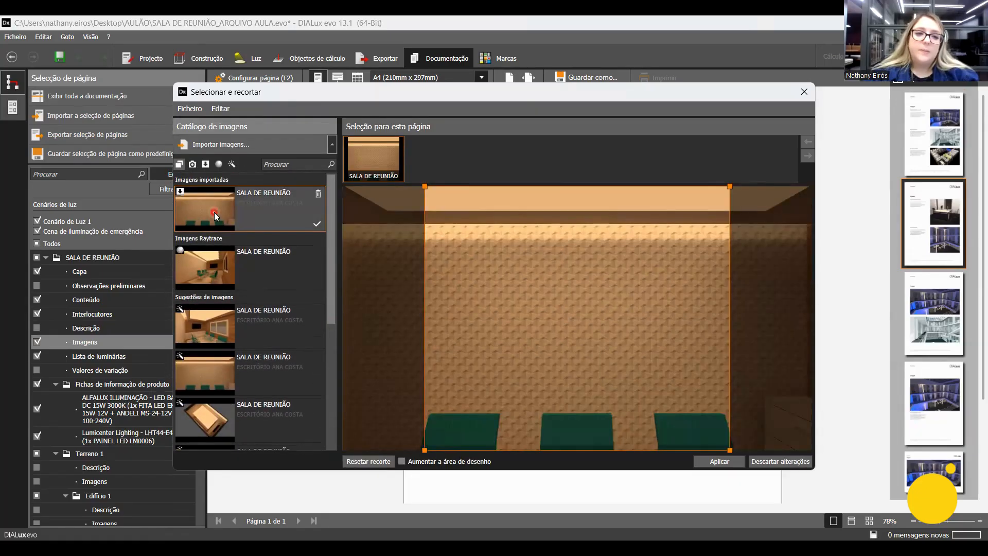
{"action": "scroll", "coordinate": [257, 301], "scroll_direction": "down", "scroll_amount": 5}
{"action": "left_click", "coordinate": [259, 301]}
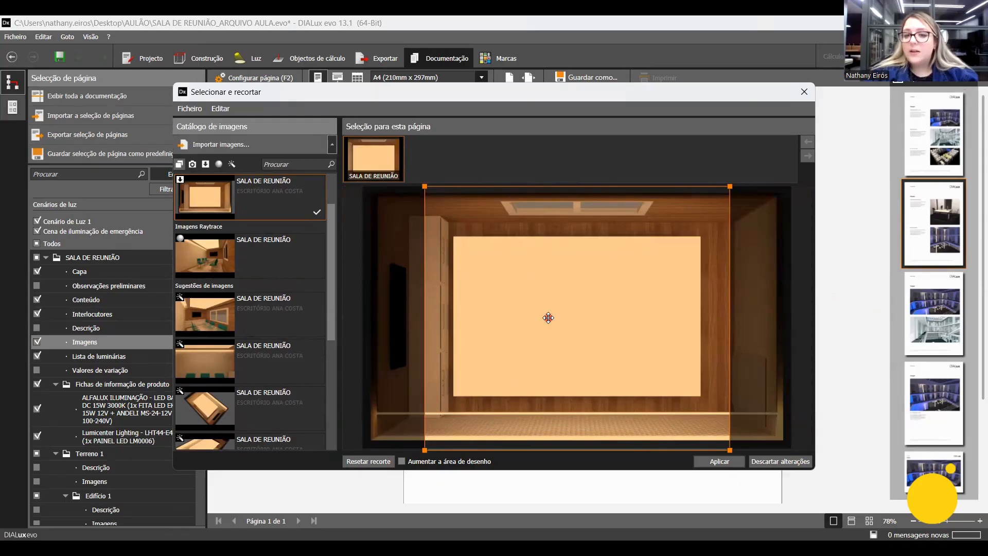
Reset the crop of the top view, enable Aumentar a área de desenho and apply the image to the Imagens page.
{"action": "left_click", "coordinate": [369, 462]}
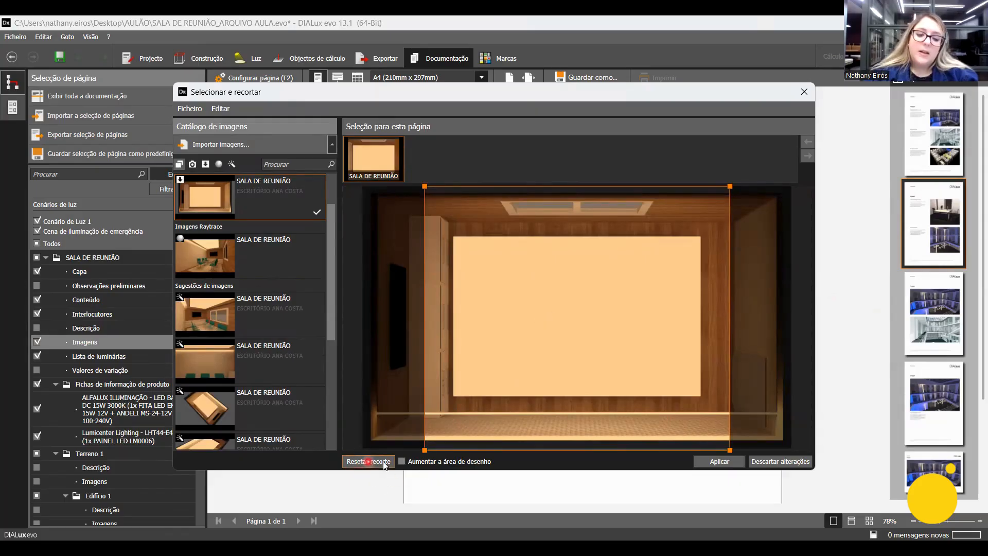
{"action": "left_click", "coordinate": [369, 460]}
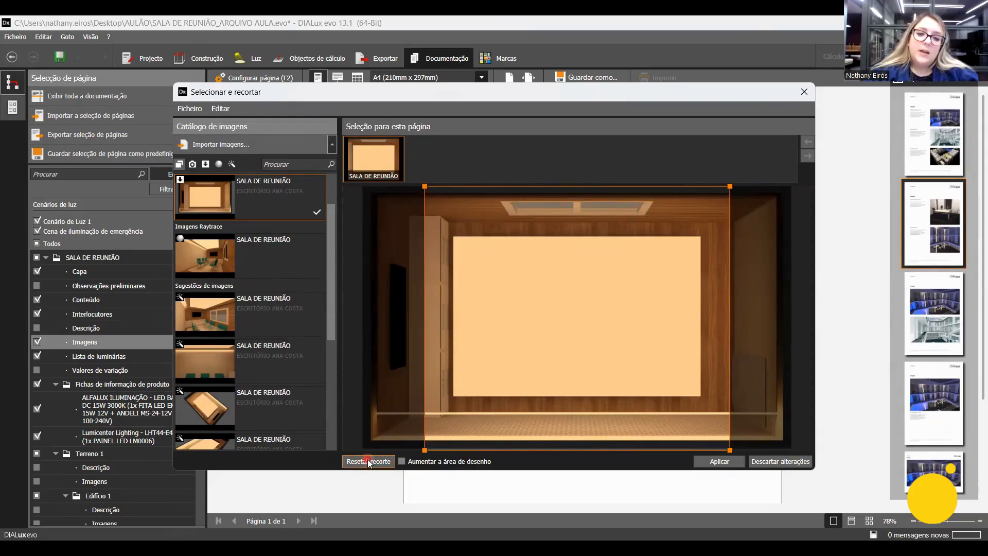
{"action": "left_click", "coordinate": [403, 461]}
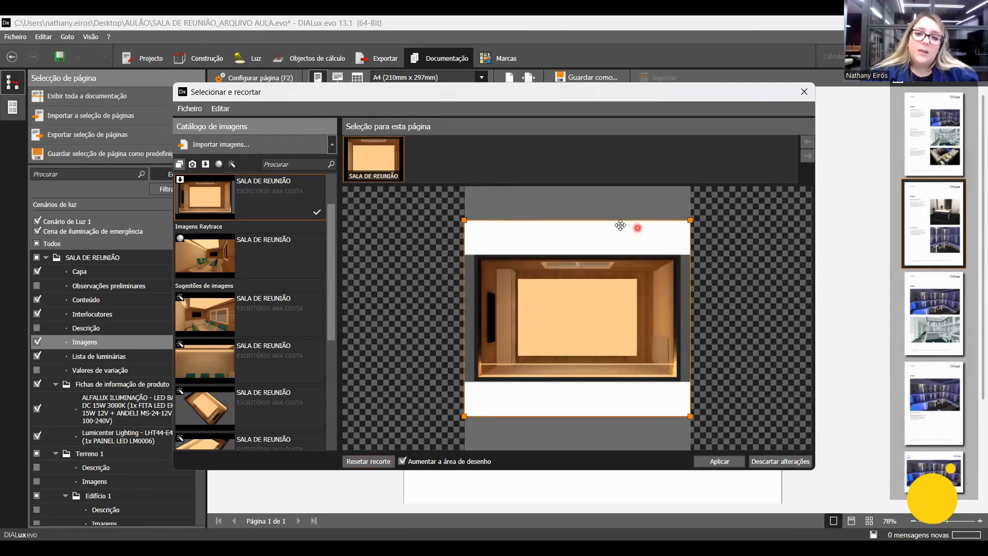
{"action": "left_click", "coordinate": [403, 462]}
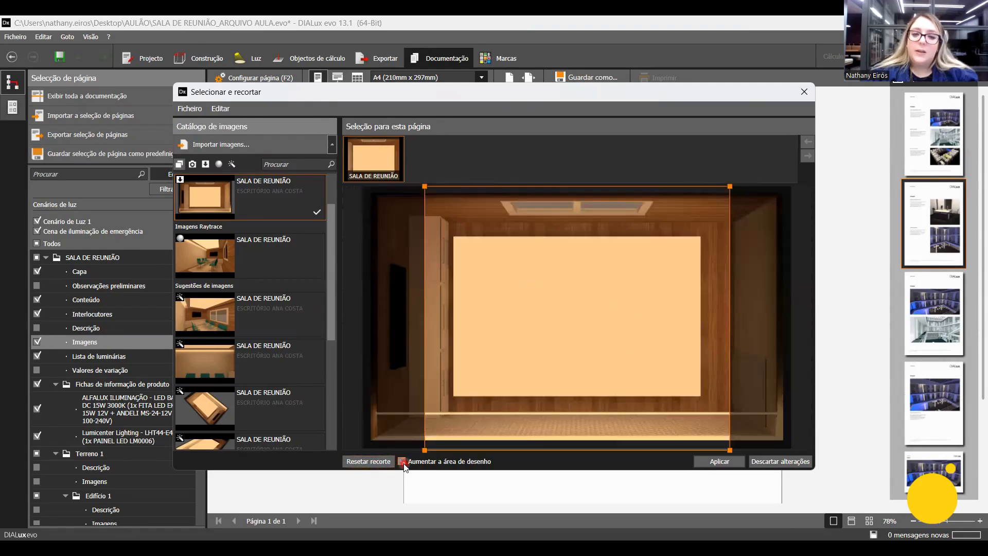
{"action": "left_click", "coordinate": [403, 462]}
{"action": "left_click", "coordinate": [718, 462]}
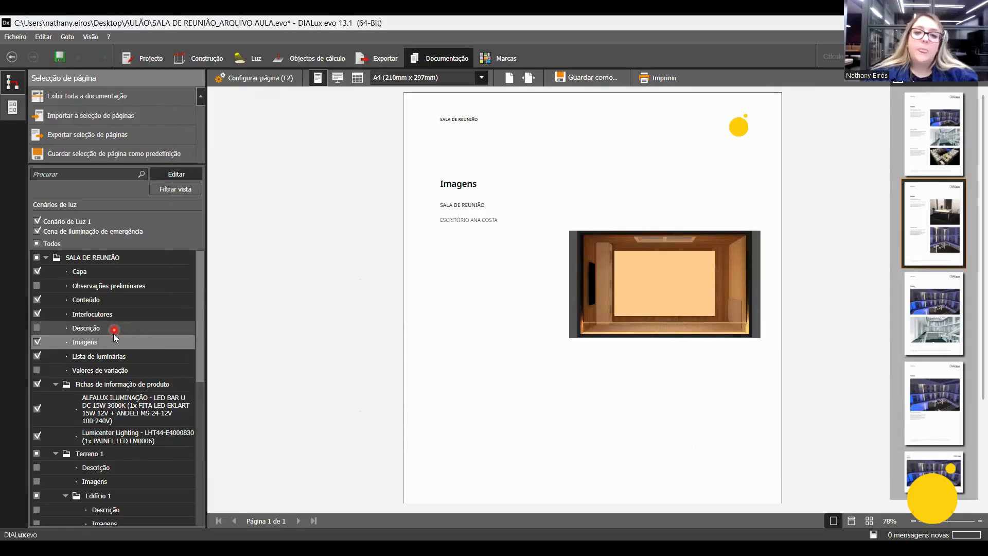
Switch the Imagens page to the first layout, with three images, and replace its image with the SALA DE REUNIÃO raytrace image.
{"action": "left_click", "coordinate": [577, 250]}
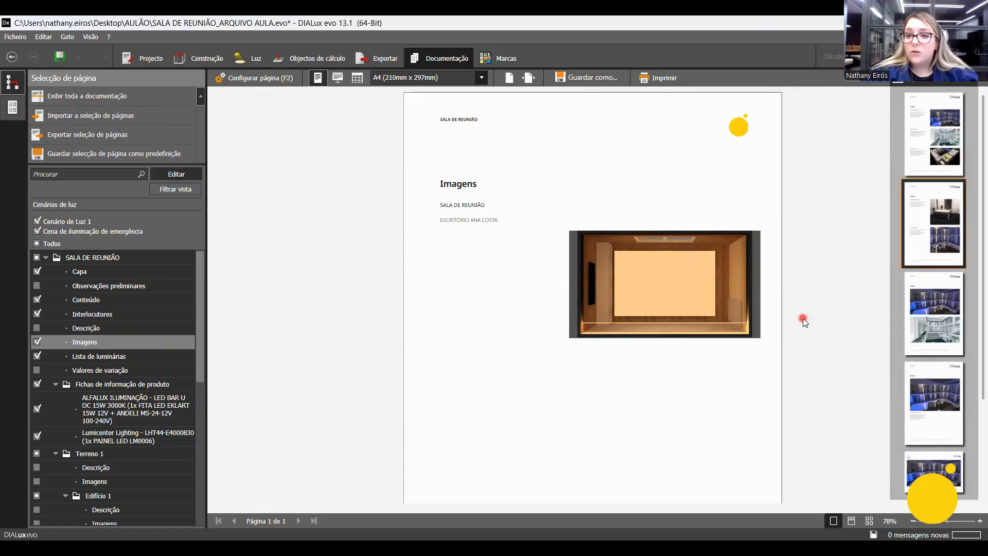
{"action": "left_click", "coordinate": [948, 130]}
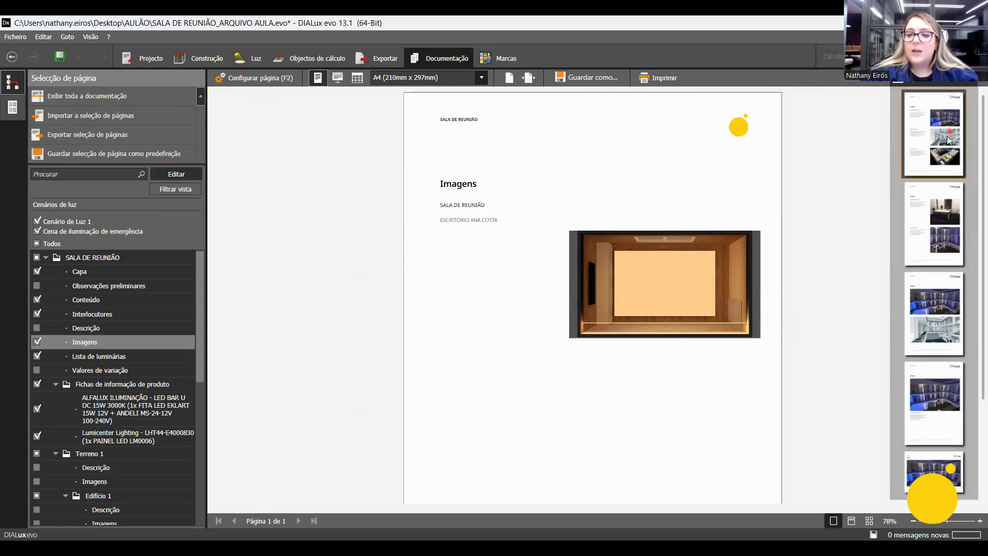
{"action": "left_click", "coordinate": [386, 217]}
{"action": "double_click", "coordinate": [604, 271]}
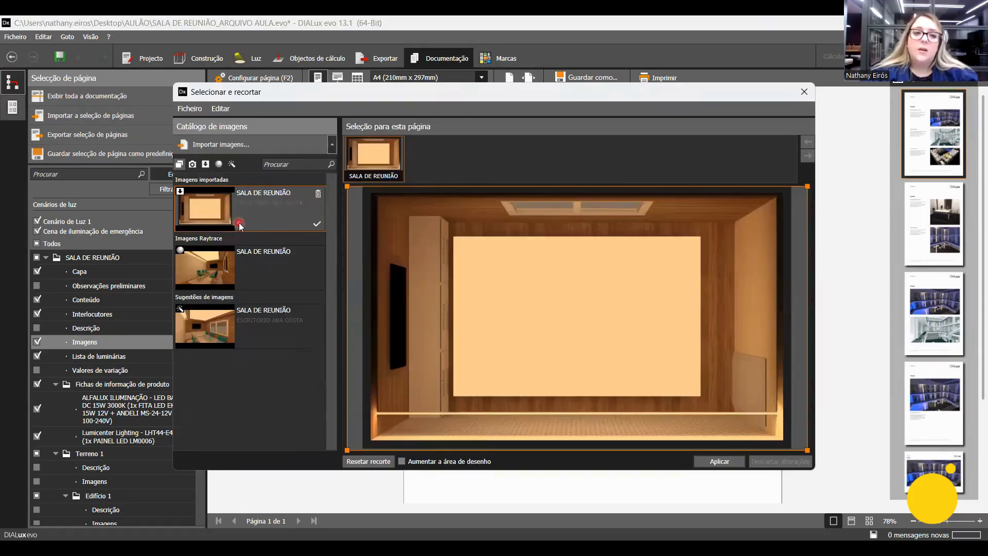
{"action": "left_click", "coordinate": [223, 280]}
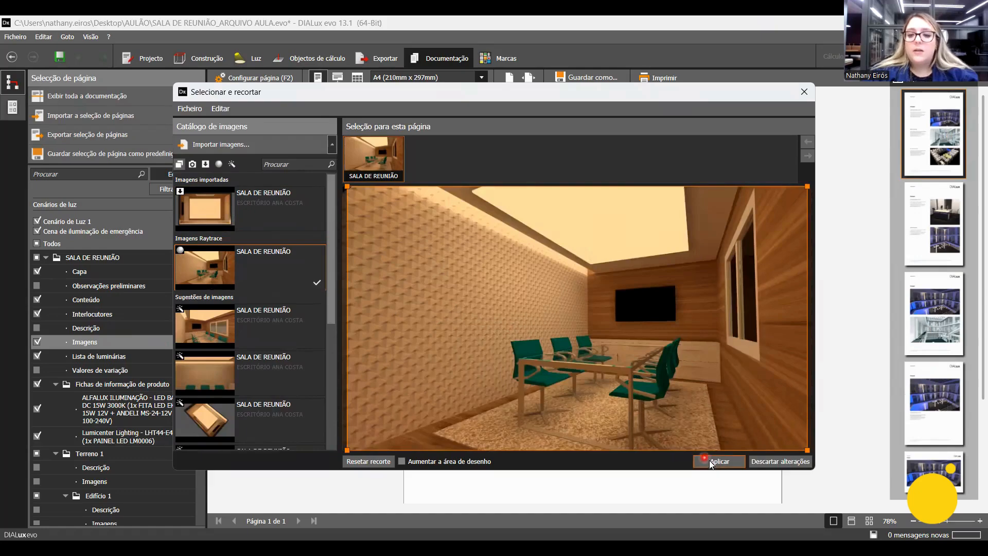
{"action": "left_click", "coordinate": [712, 463]}
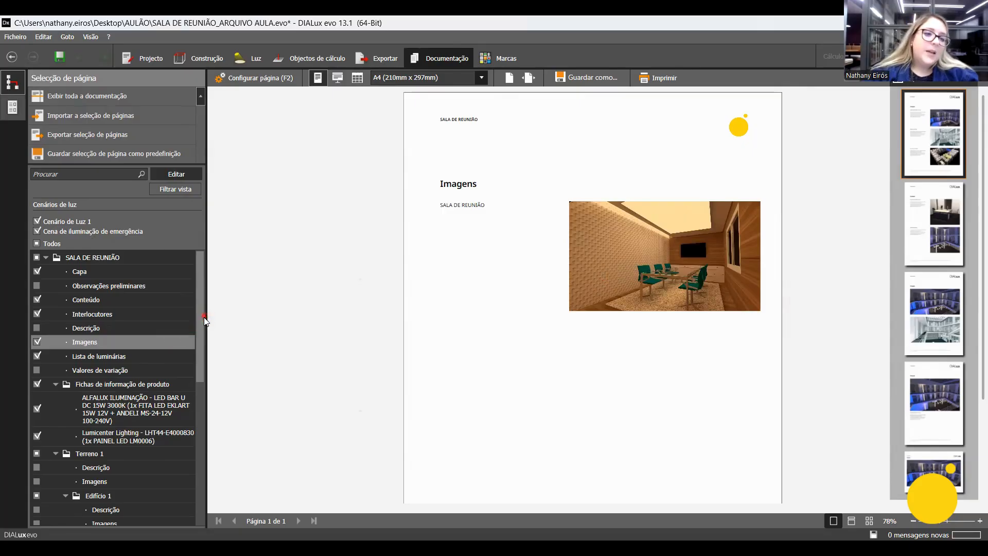
Compare the project's Lista de luminárias page with the one of the SALA DE REUNIÃO room, widening the page list.
{"action": "scroll", "coordinate": [153, 330], "scroll_direction": "down", "scroll_amount": 1}
{"action": "left_click", "coordinate": [145, 335]}
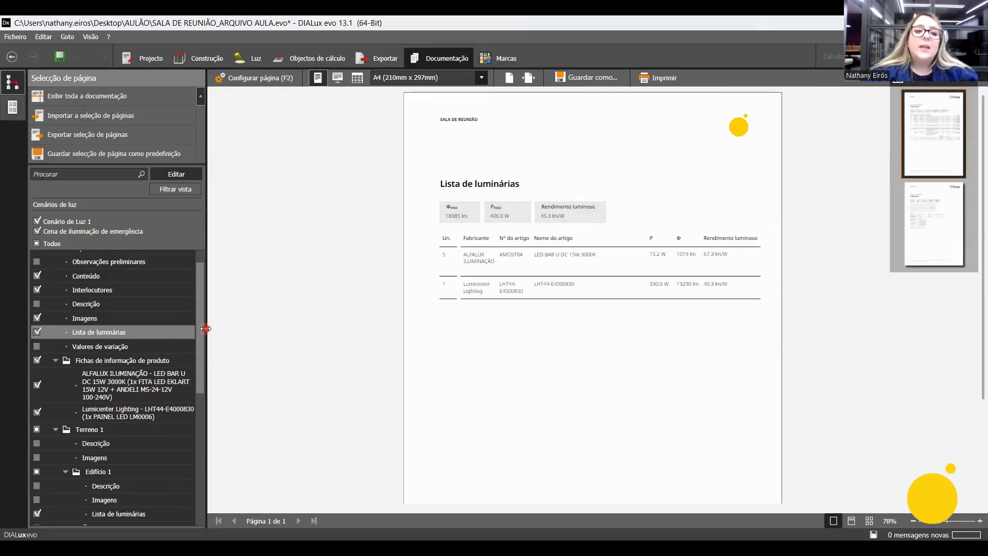
{"action": "left_click_drag", "start_coordinate": [200, 318], "coordinate": [199, 352]}
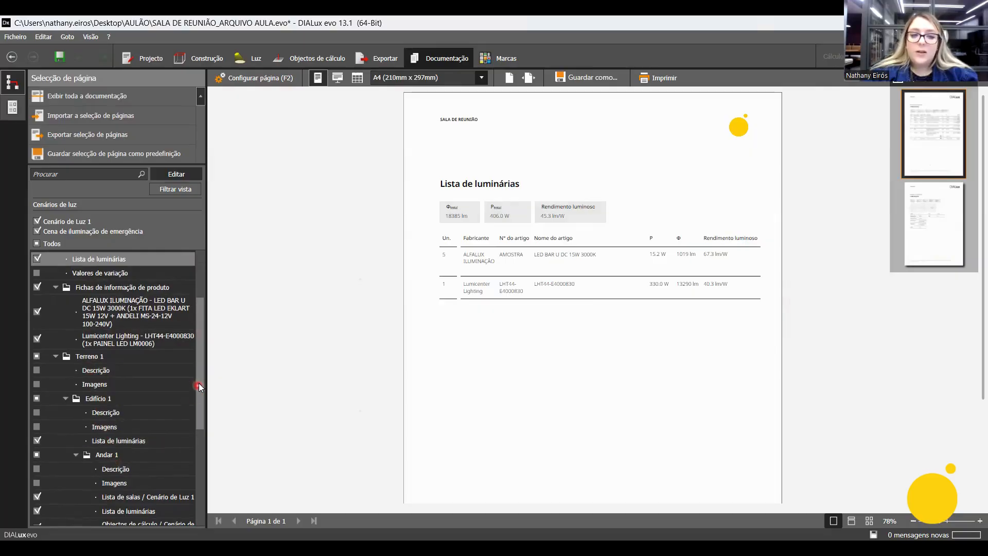
{"action": "left_click_drag", "start_coordinate": [200, 392], "coordinate": [188, 491]}
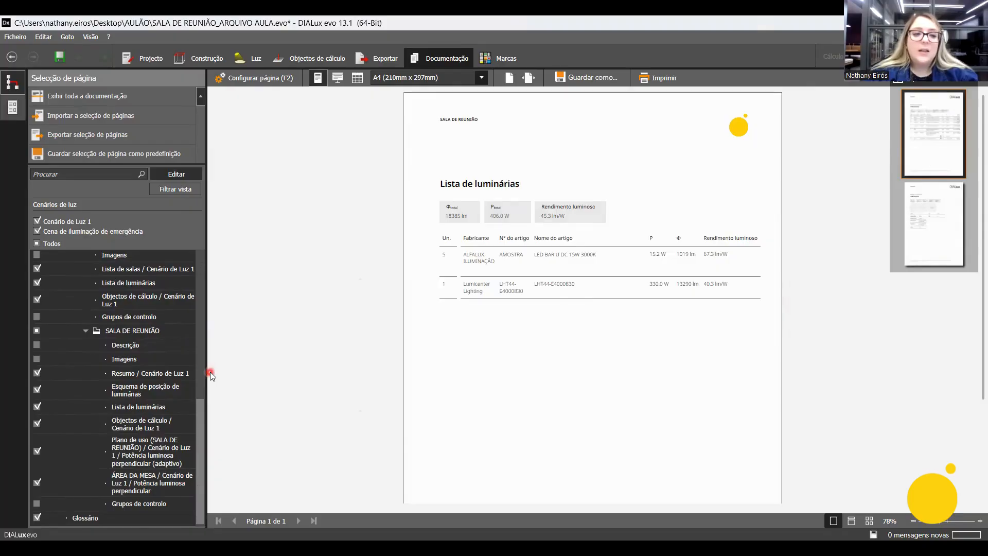
{"action": "left_click", "coordinate": [154, 409]}
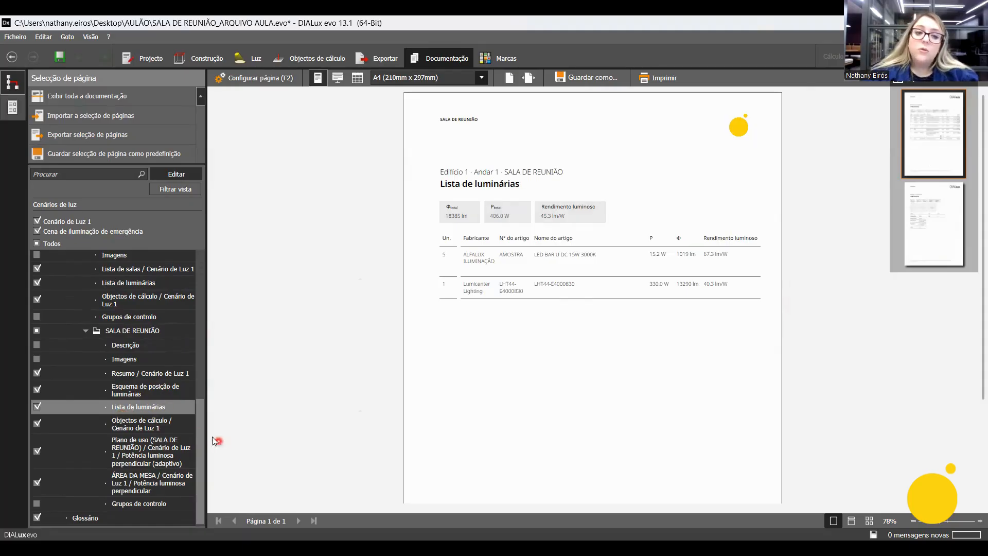
{"action": "left_click_drag", "start_coordinate": [206, 437], "coordinate": [256, 438]}
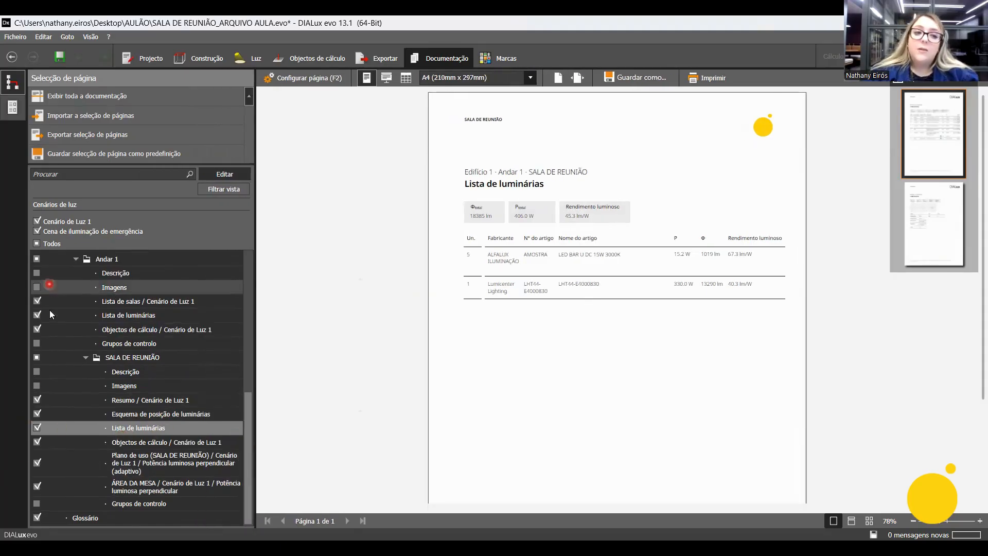
{"action": "scroll", "coordinate": [49, 286], "scroll_direction": "up", "scroll_amount": 10}
{"action": "scroll", "coordinate": [70, 350], "scroll_direction": "down", "scroll_amount": 10}
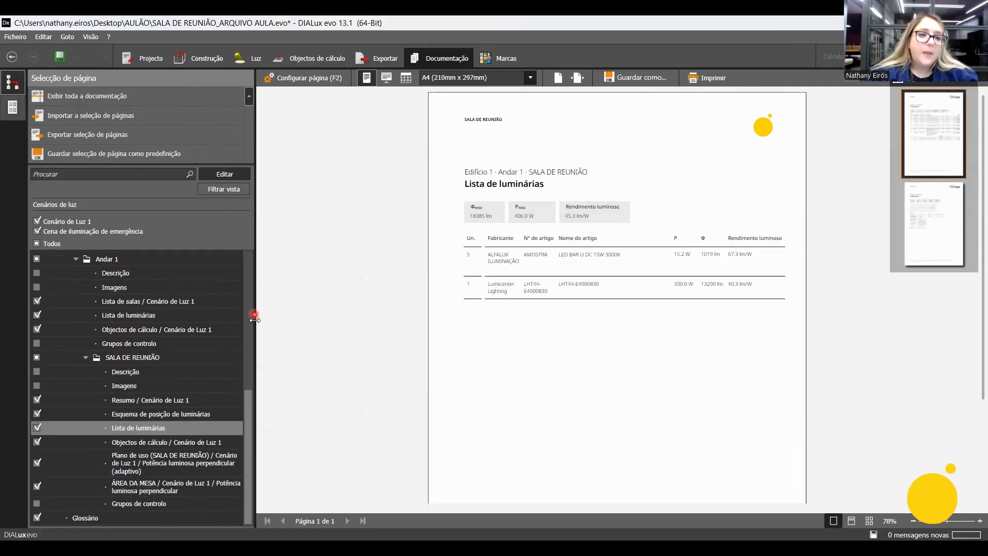
{"action": "left_click", "coordinate": [247, 343]}
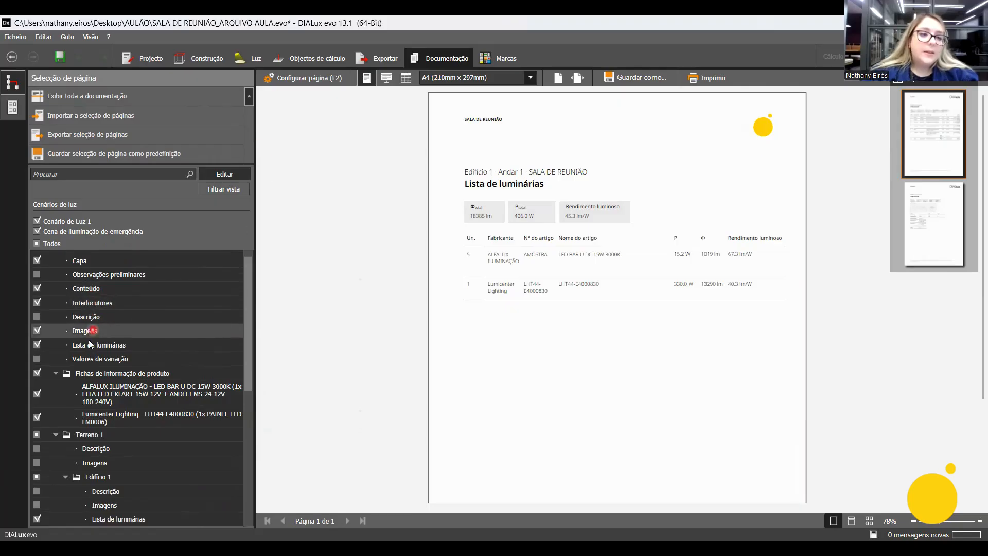
{"action": "left_click", "coordinate": [68, 346]}
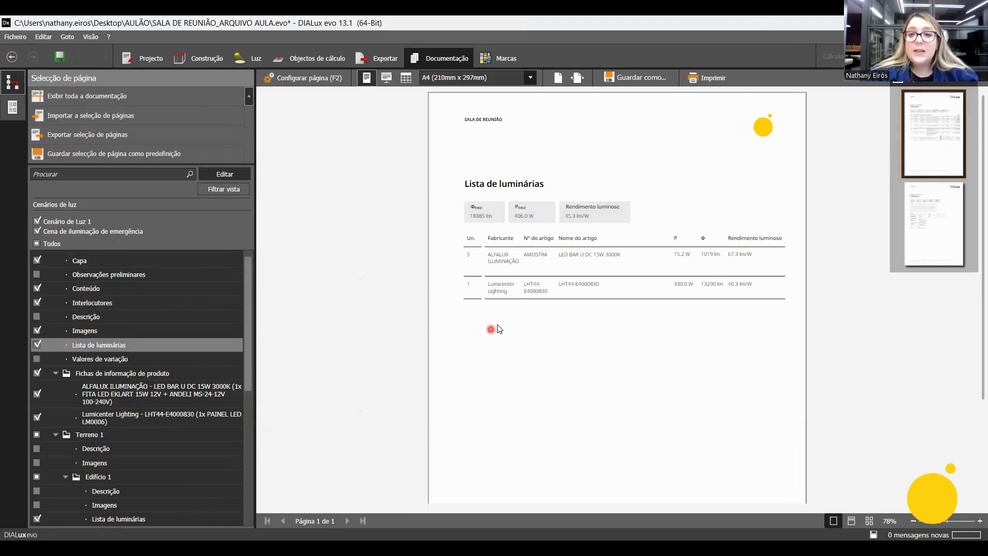
Examine the luminaire definition options of the project's Lista de luminárias page and view the Valores de variação page.
{"action": "left_click", "coordinate": [312, 79]}
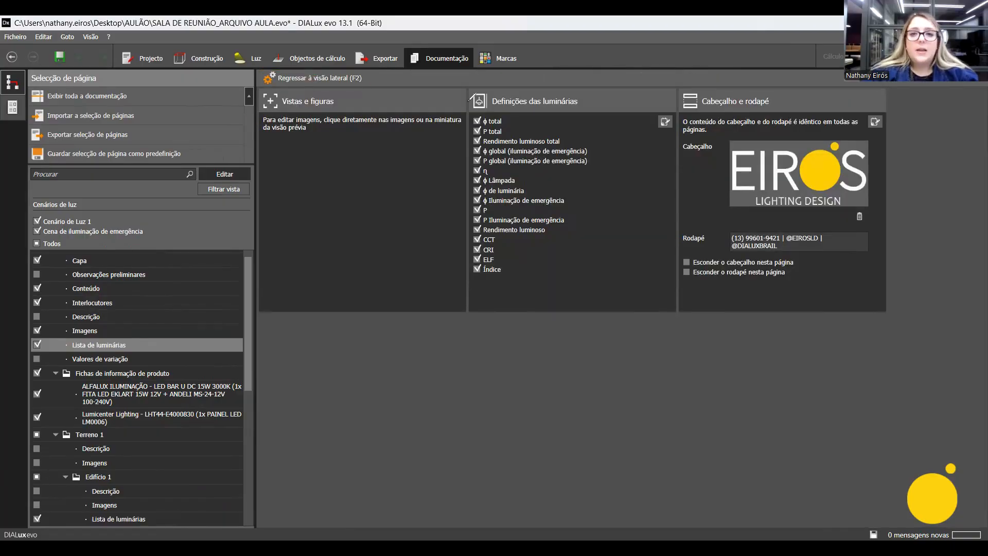
{"action": "mouse_move", "coordinate": [480, 111]}
{"action": "left_mouse_down"}
{"action": "mouse_move", "coordinate": [465, 175]}
{"action": "mouse_move", "coordinate": [466, 263]}
{"action": "mouse_move", "coordinate": [480, 278]}
{"action": "left_mouse_up"}
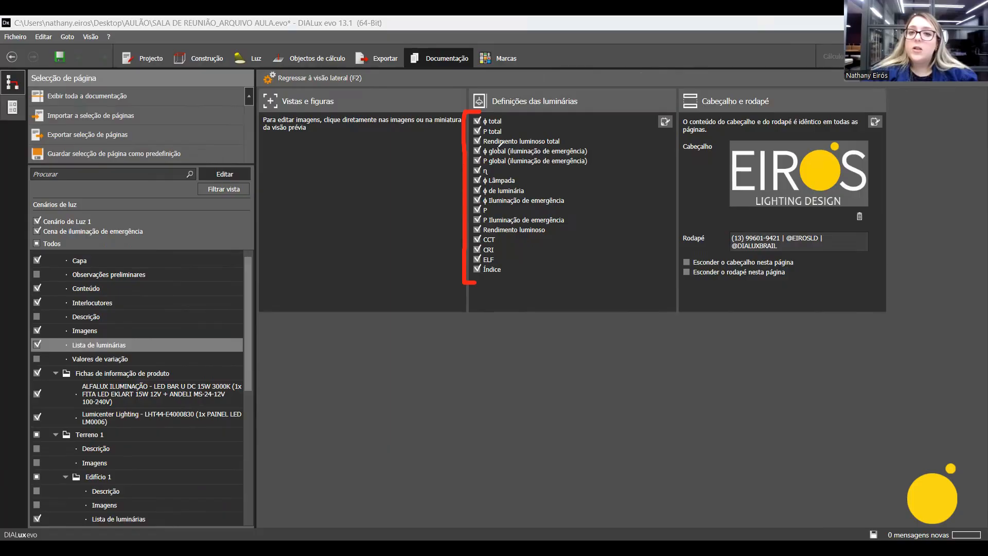
{"action": "left_click_drag", "start_coordinate": [526, 124], "coordinate": [604, 160]}
{"action": "left_click_drag", "start_coordinate": [575, 175], "coordinate": [587, 176]}
{"action": "mouse_move", "coordinate": [582, 211]}
{"action": "left_mouse_down"}
{"action": "mouse_move", "coordinate": [595, 213]}
{"action": "mouse_move", "coordinate": [583, 239]}
{"action": "left_mouse_up"}
{"action": "left_click_drag", "start_coordinate": [559, 258], "coordinate": [568, 267]}
{"action": "left_click", "coordinate": [571, 294]}
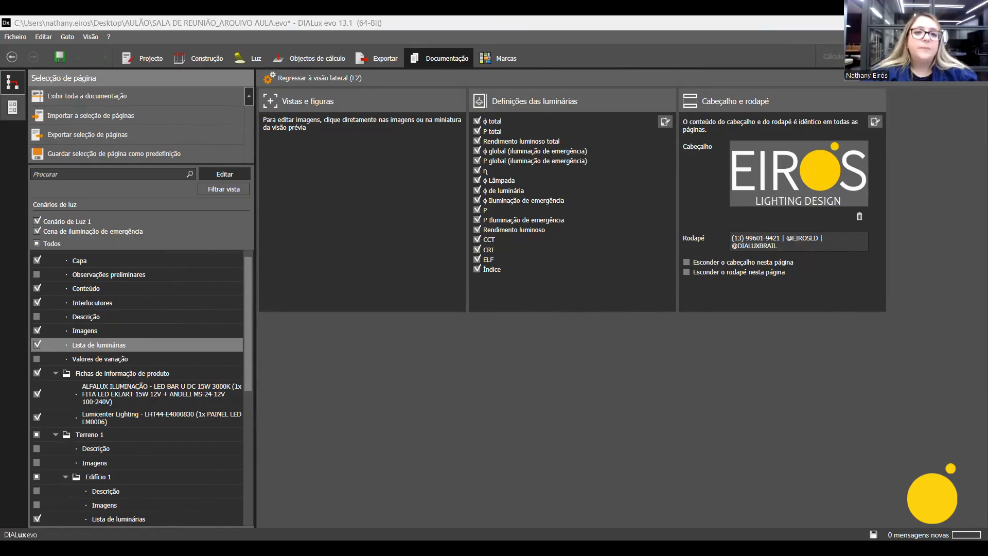
{"action": "left_click", "coordinate": [337, 82]}
{"action": "left_click", "coordinate": [52, 359]}
View the ALFALUX LED BAR U DC 15W 3000K and Lumicenter LHT44-E4000830 product sheets and exclude both from the documentation.
{"action": "scroll", "coordinate": [155, 360], "scroll_direction": "down", "scroll_amount": 1}
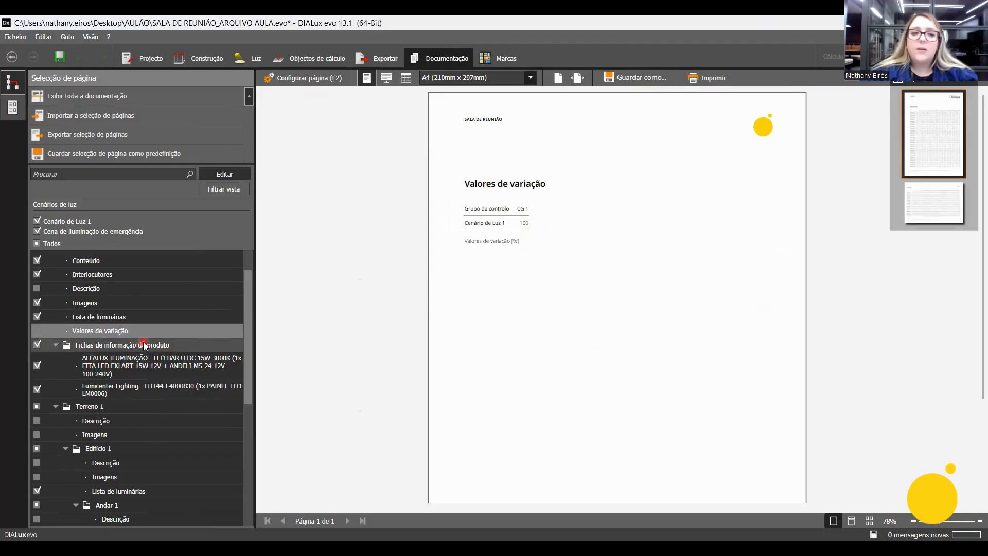
{"action": "scroll", "coordinate": [115, 352], "scroll_direction": "down", "scroll_amount": 1}
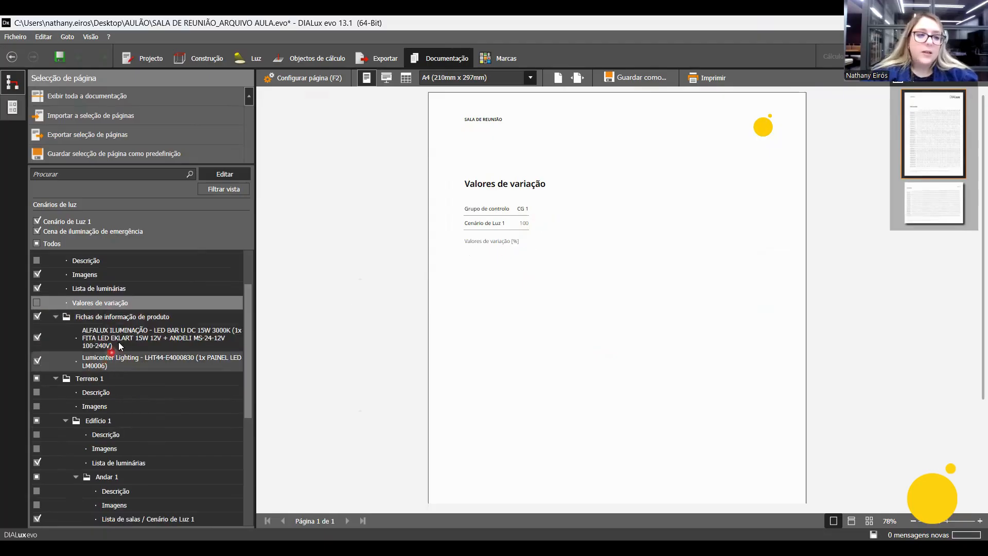
{"action": "left_click", "coordinate": [125, 344]}
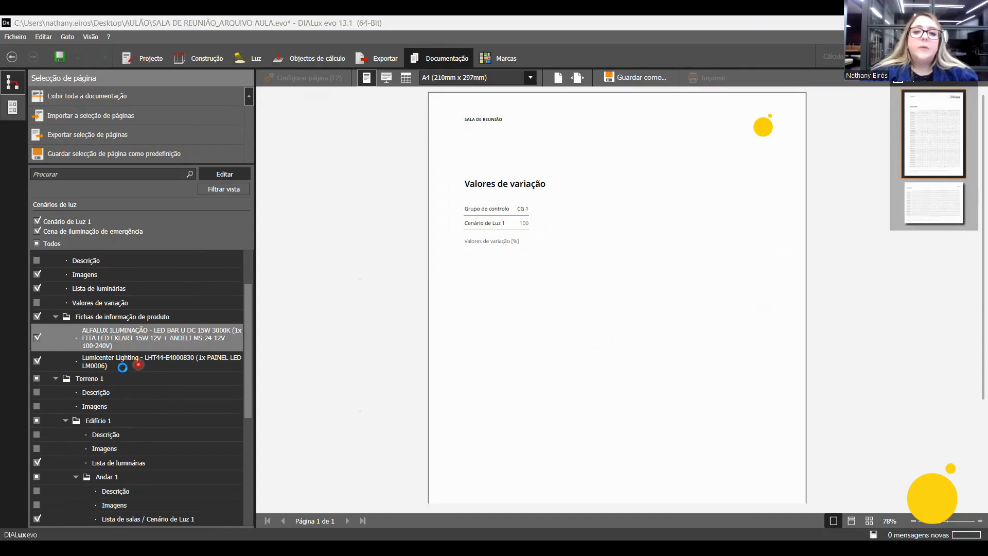
{"action": "left_click", "coordinate": [128, 365]}
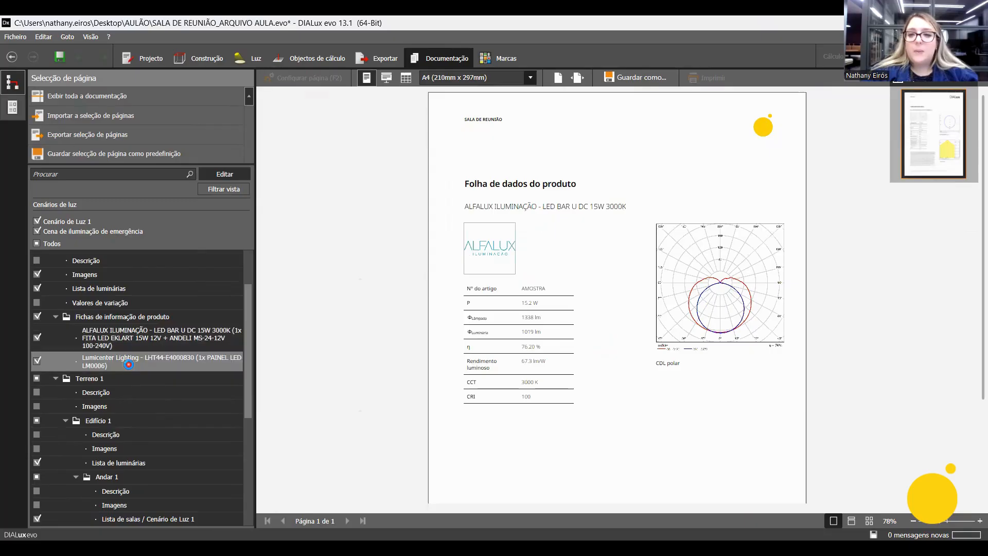
{"action": "left_click", "coordinate": [38, 360]}
{"action": "left_click", "coordinate": [37, 338]}
View Andar 1's Lista de salas page and exclude its Lista de salas, Lista de luminárias and Objectos de cálculo pages from the documentation.
{"action": "scroll", "coordinate": [150, 368], "scroll_direction": "down", "scroll_amount": 1}
{"action": "scroll", "coordinate": [145, 350], "scroll_direction": "down", "scroll_amount": 1}
{"action": "left_click", "coordinate": [144, 324]}
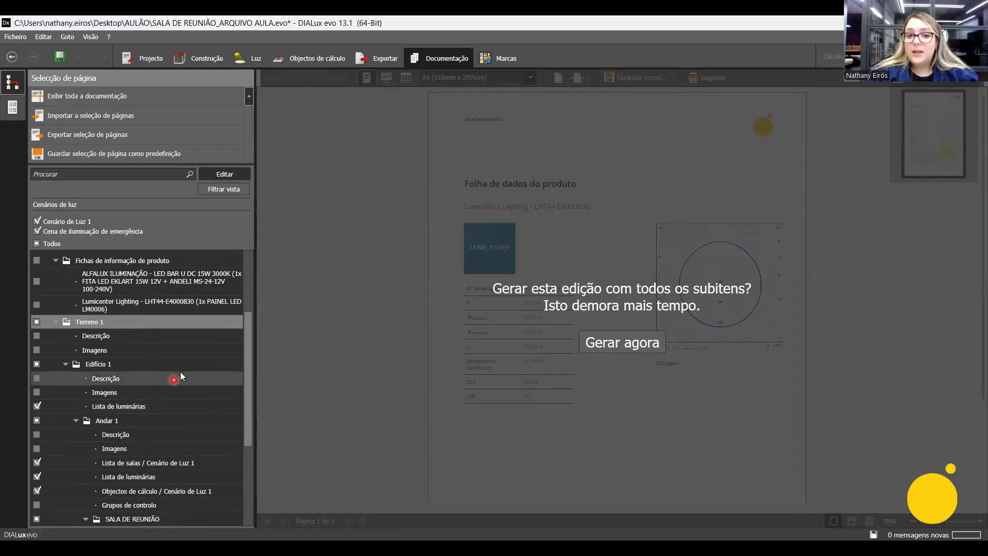
{"action": "left_click_drag", "start_coordinate": [246, 349], "coordinate": [248, 369]}
{"action": "left_click", "coordinate": [116, 305]}
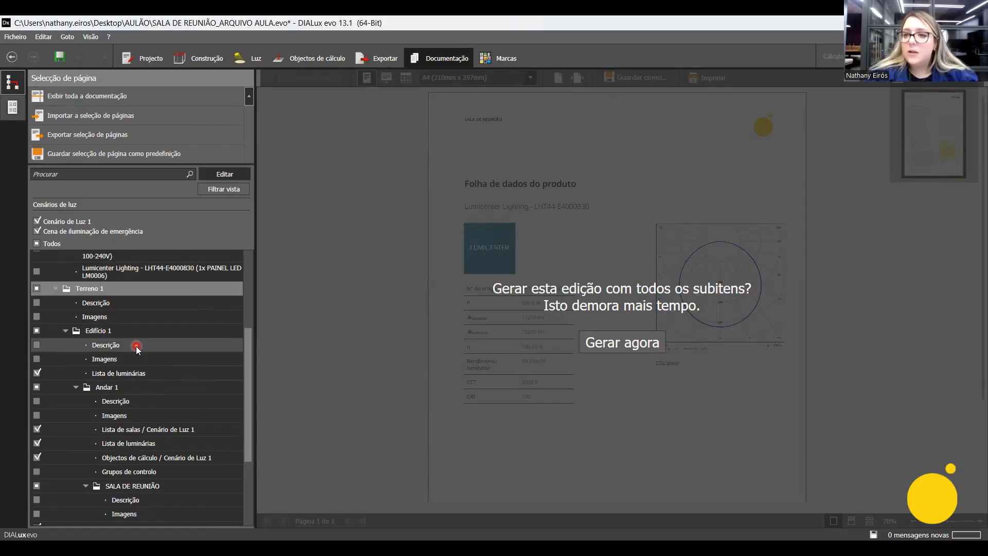
{"action": "scroll", "coordinate": [110, 347], "scroll_direction": "down", "scroll_amount": 1}
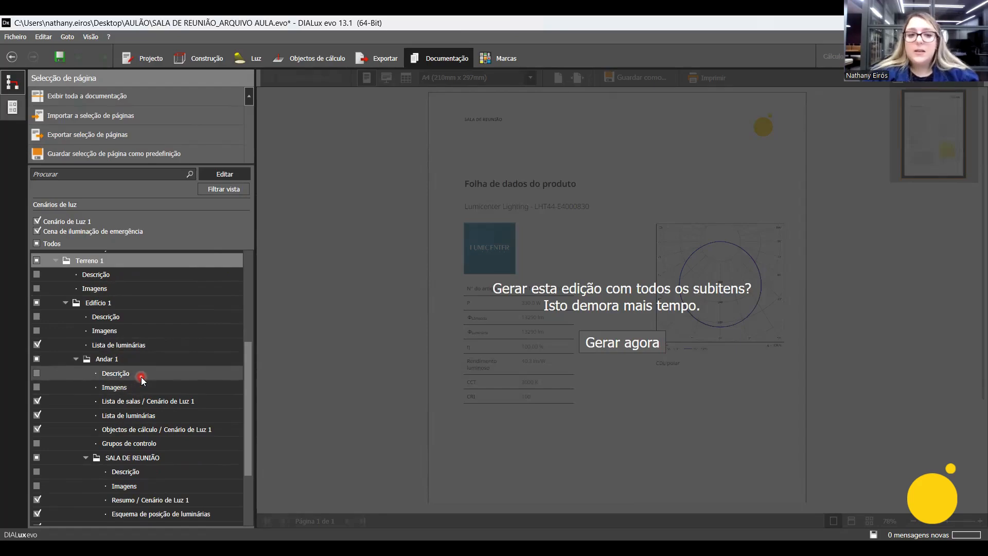
{"action": "left_click", "coordinate": [174, 404]}
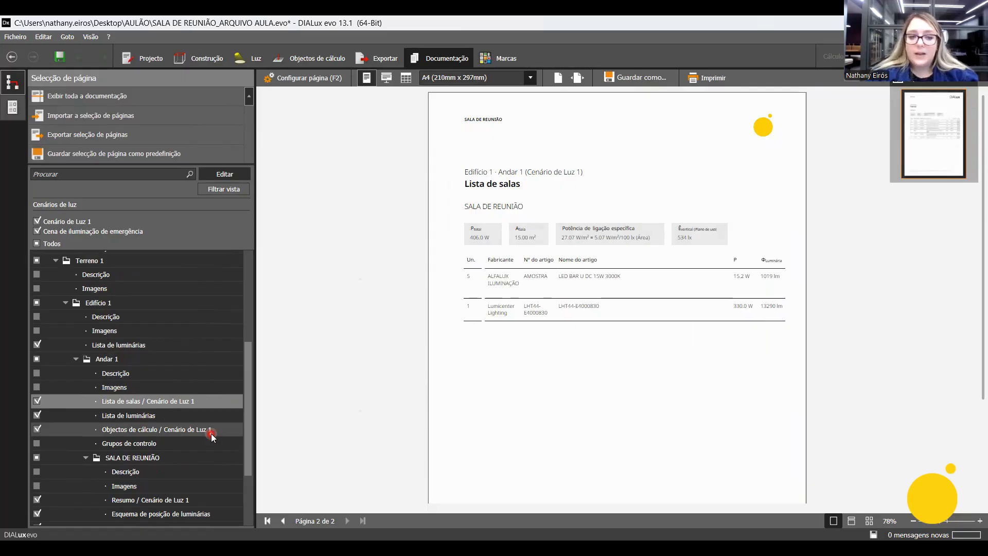
{"action": "scroll", "coordinate": [211, 433], "scroll_direction": "down", "scroll_amount": 2}
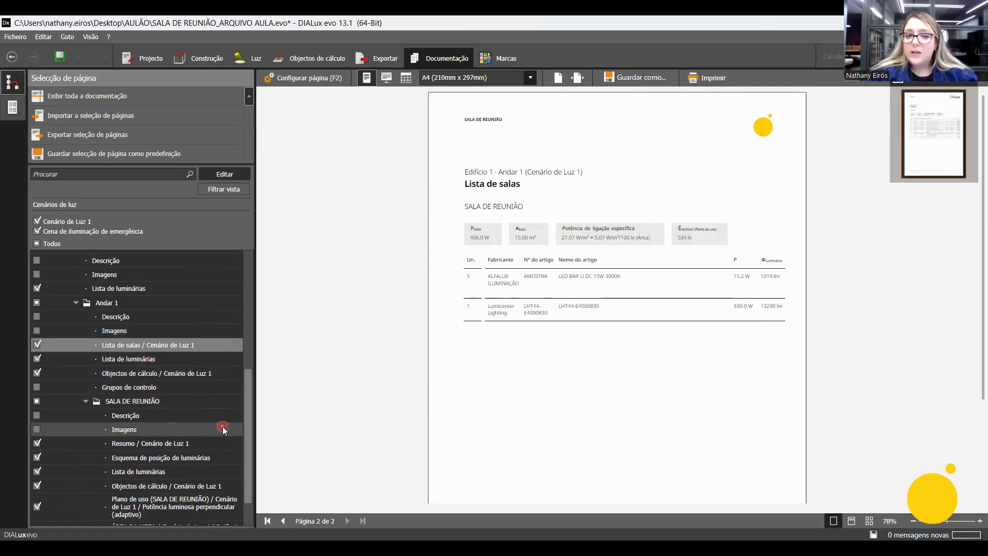
{"action": "left_click", "coordinate": [37, 345]}
{"action": "left_click", "coordinate": [37, 360]}
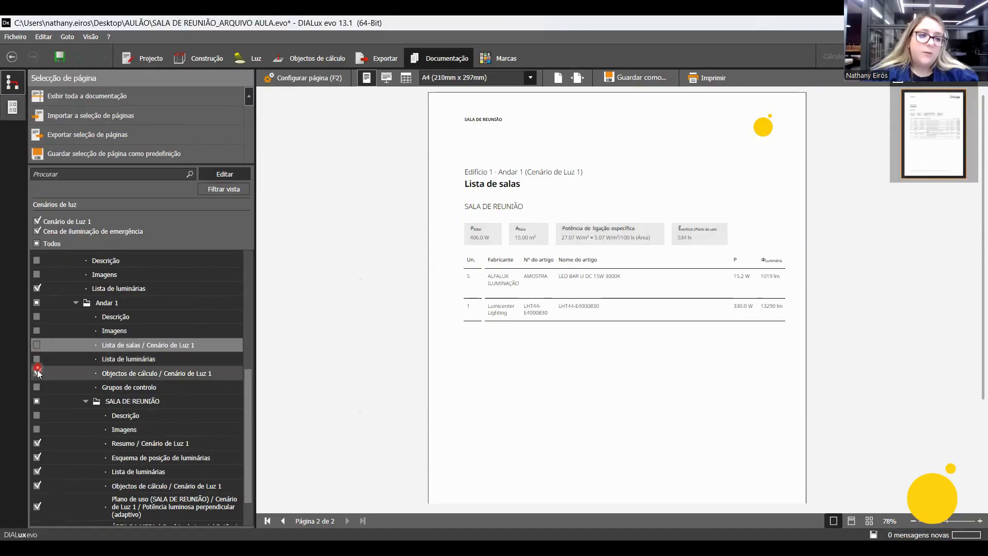
{"action": "left_click", "coordinate": [37, 374]}
Examine the floor plan, results table and luminaire list in the Resumo / Cenário de Luz 1 page of SALA DE REUNIÃO.
{"action": "scroll", "coordinate": [183, 409], "scroll_direction": "down", "scroll_amount": 1}
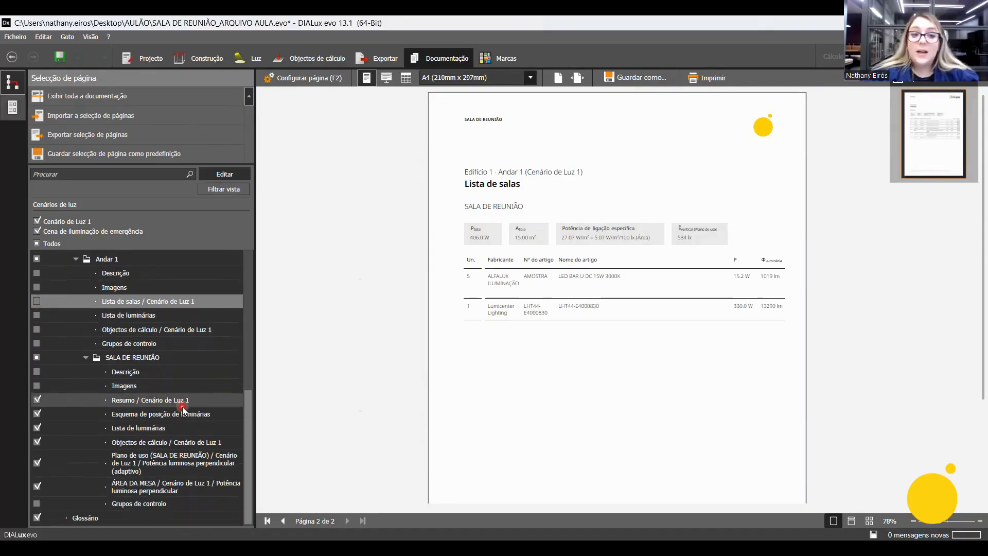
{"action": "left_click", "coordinate": [194, 399]}
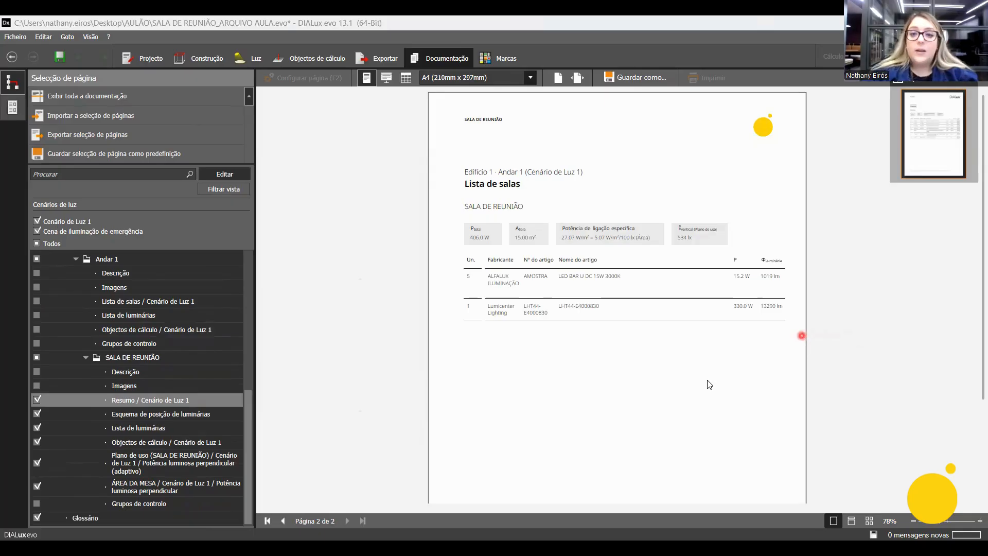
{"action": "scroll", "coordinate": [774, 266], "scroll_direction": "up", "scroll_amount": 5, "text": "ctrl"}
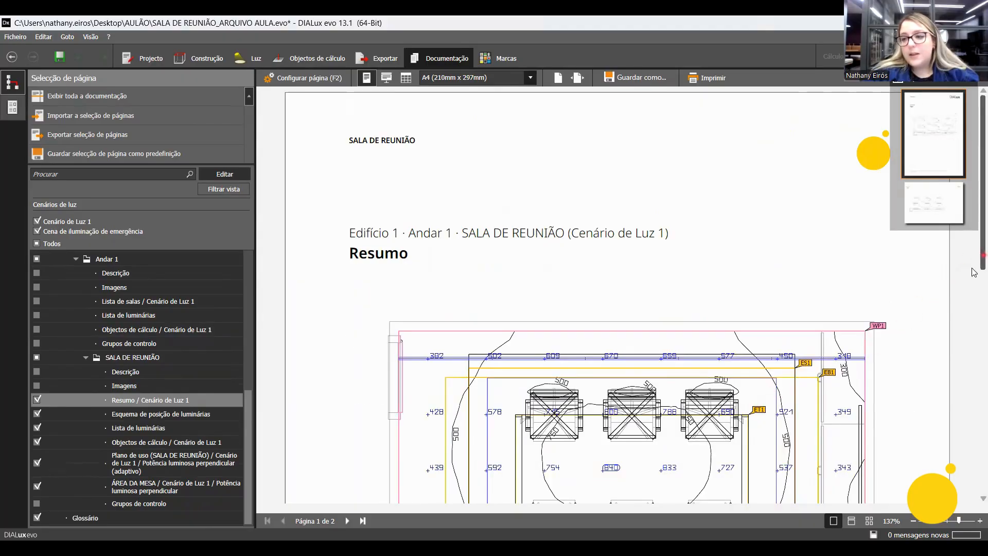
{"action": "scroll", "coordinate": [953, 273], "scroll_direction": "down", "scroll_amount": 3}
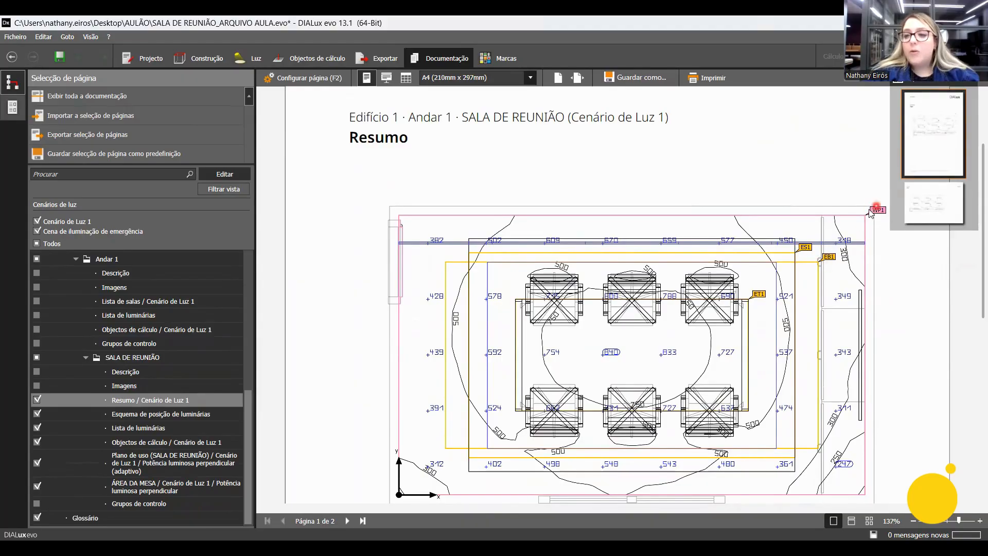
{"action": "scroll", "coordinate": [806, 312], "scroll_direction": "down", "scroll_amount": 3}
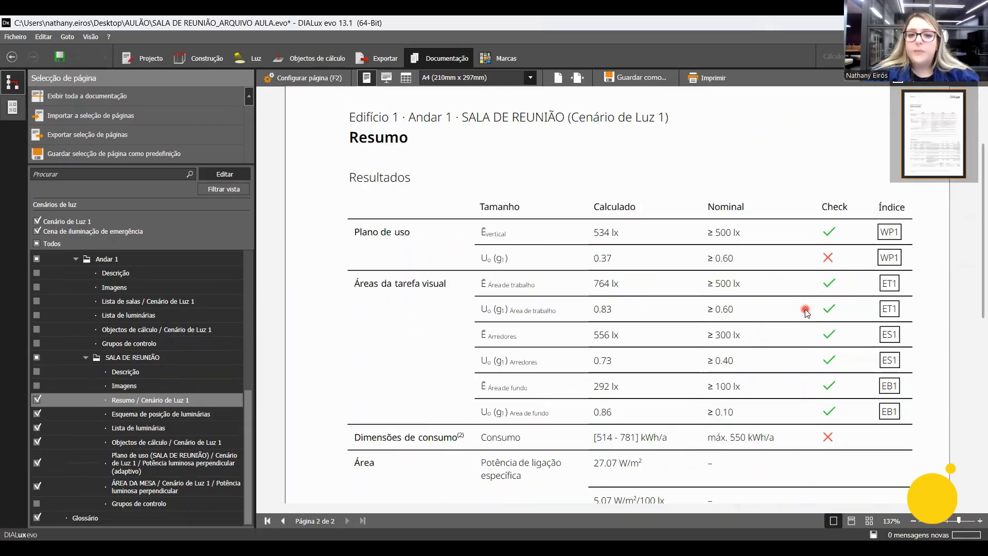
{"action": "scroll", "coordinate": [693, 303], "scroll_direction": "down", "scroll_amount": 3}
{"action": "scroll", "coordinate": [706, 299], "scroll_direction": "down", "scroll_amount": 1, "text": "ctrl"}
{"action": "scroll", "coordinate": [709, 297], "scroll_direction": "up", "scroll_amount": 3}
{"action": "scroll", "coordinate": [709, 296], "scroll_direction": "down", "scroll_amount": 3}
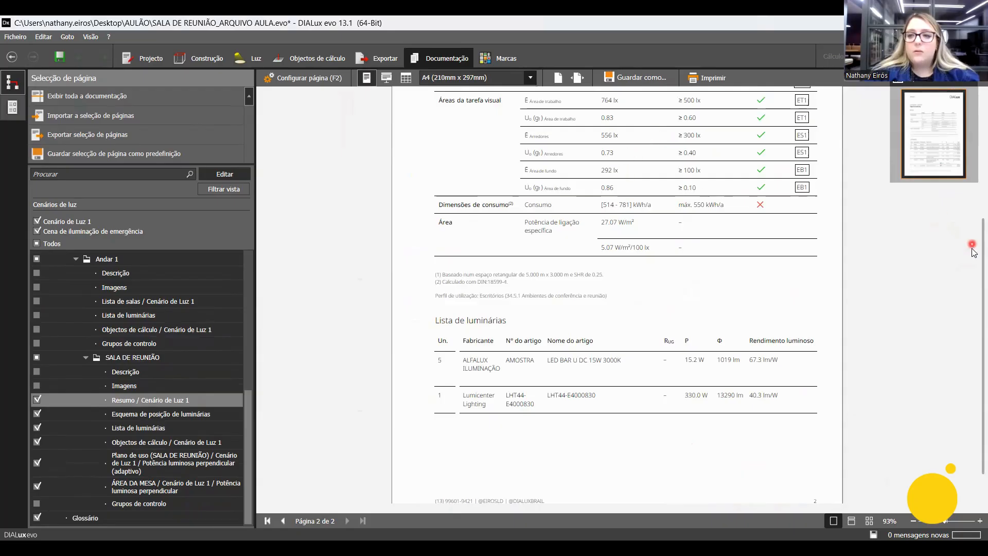
{"action": "scroll", "coordinate": [974, 206], "scroll_direction": "up", "scroll_amount": 3}
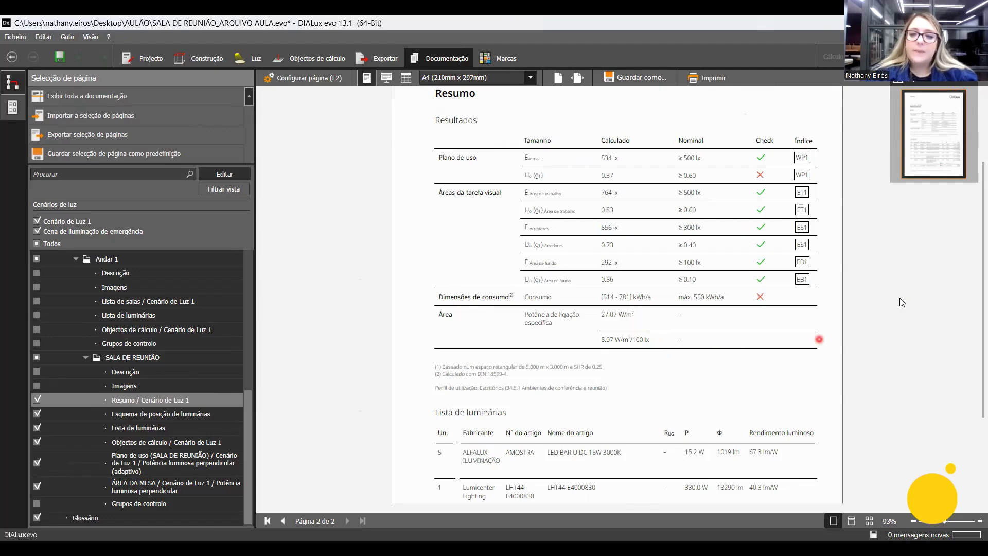
{"action": "left_click_drag", "start_coordinate": [983, 259], "coordinate": [971, 303]}
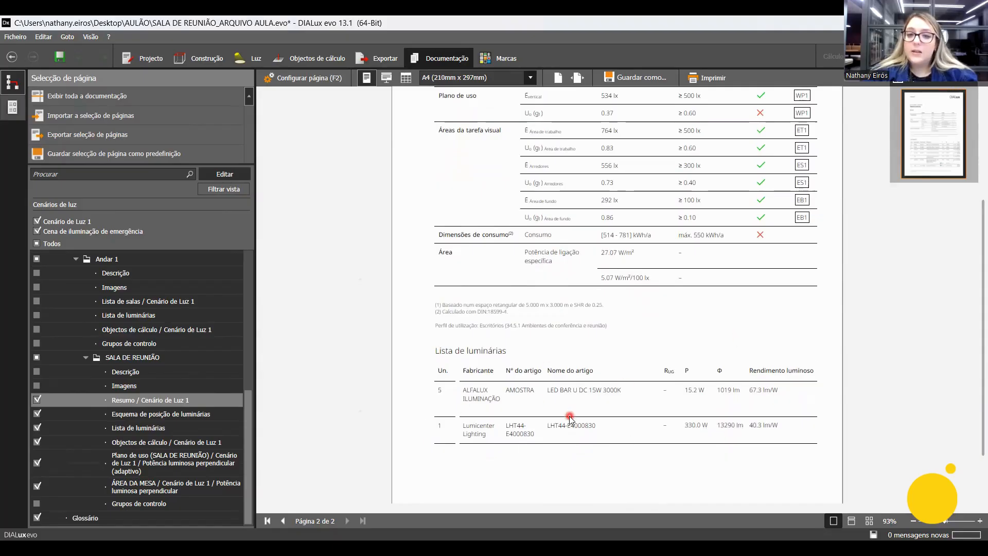
{"action": "mouse_move", "coordinate": [363, 331]}
{"action": "left_mouse_down"}
{"action": "mouse_move", "coordinate": [408, 330]}
{"action": "mouse_move", "coordinate": [412, 342]}
{"action": "mouse_move", "coordinate": [430, 329]}
{"action": "mouse_move", "coordinate": [412, 347]}
{"action": "left_mouse_up"}
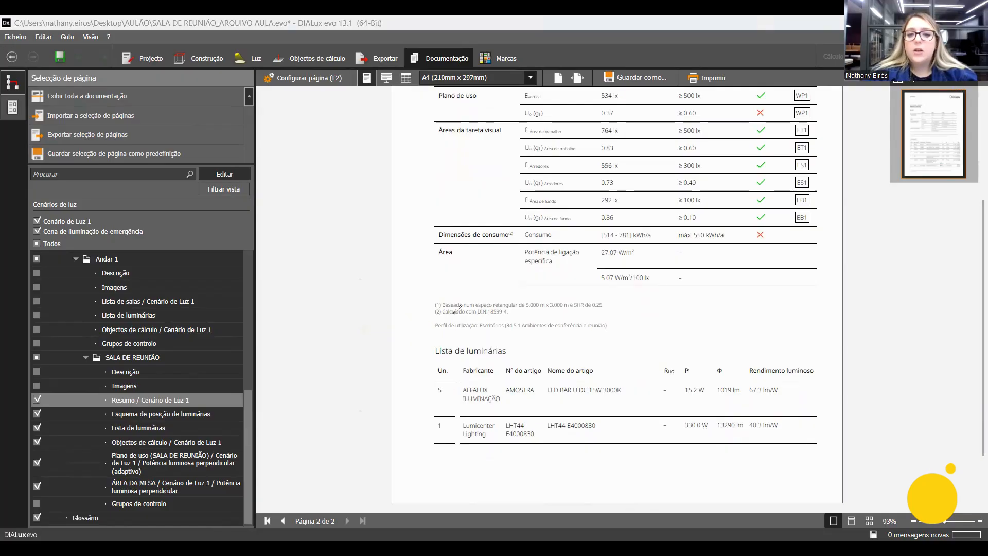
{"action": "mouse_move", "coordinate": [436, 297]}
{"action": "left_mouse_down"}
{"action": "mouse_move", "coordinate": [422, 315]}
{"action": "mouse_move", "coordinate": [433, 335]}
{"action": "left_mouse_up"}
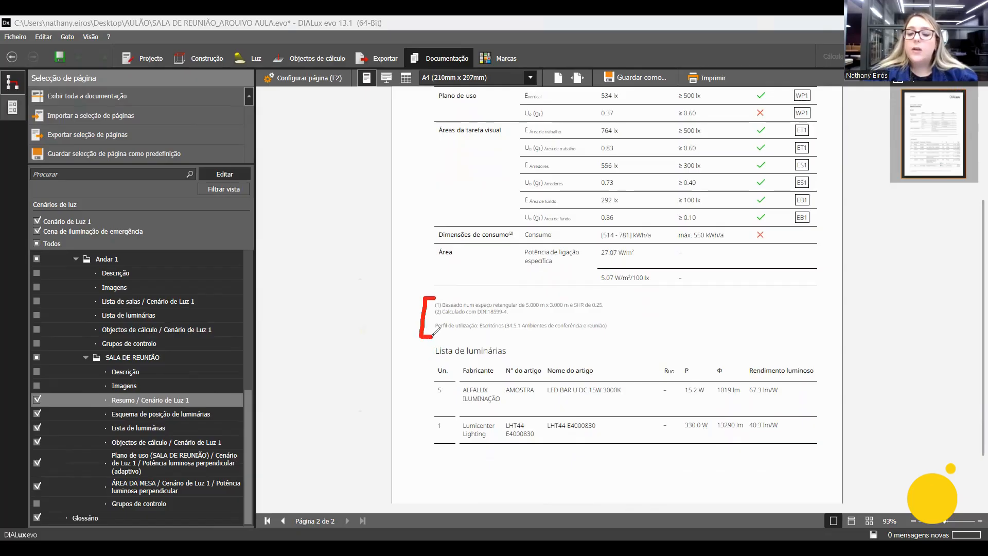
{"action": "key", "text": "ctrl+z"}
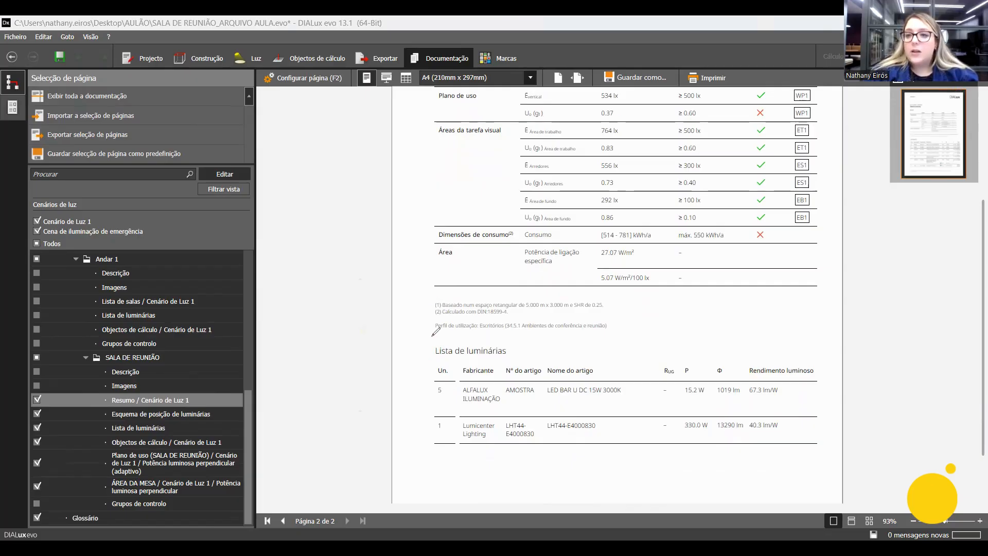
{"action": "mouse_move", "coordinate": [429, 333]}
{"action": "left_mouse_down"}
{"action": "mouse_move", "coordinate": [607, 339]}
{"action": "mouse_move", "coordinate": [691, 220]}
{"action": "mouse_move", "coordinate": [734, 210]}
{"action": "mouse_move", "coordinate": [731, 221]}
{"action": "mouse_move", "coordinate": [744, 210]}
{"action": "mouse_move", "coordinate": [774, 242]}
{"action": "mouse_move", "coordinate": [775, 254]}
{"action": "mouse_move", "coordinate": [646, 360]}
{"action": "mouse_move", "coordinate": [573, 343]}
{"action": "mouse_move", "coordinate": [567, 352]}
{"action": "mouse_move", "coordinate": [585, 326]}
{"action": "left_mouse_up"}
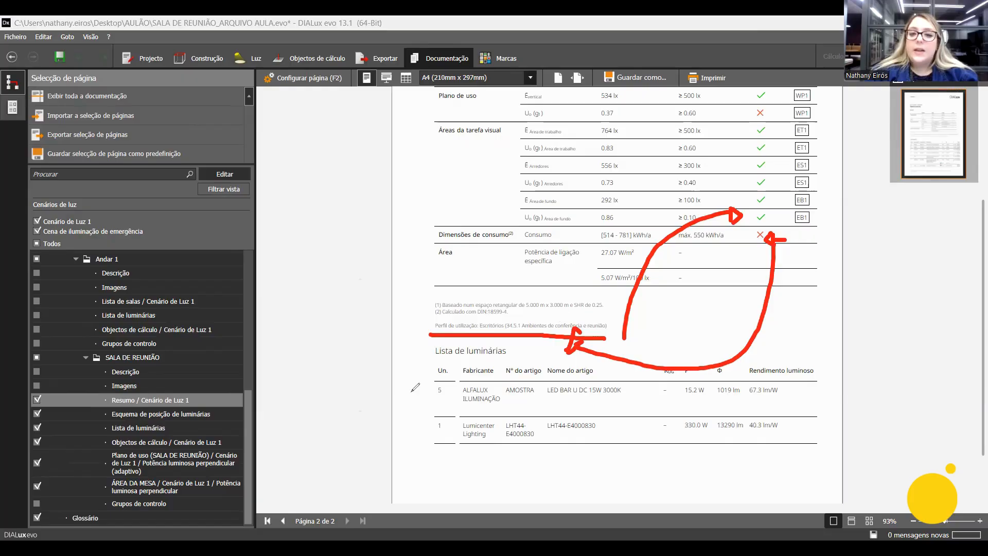
{"action": "left_click", "coordinate": [418, 324]}
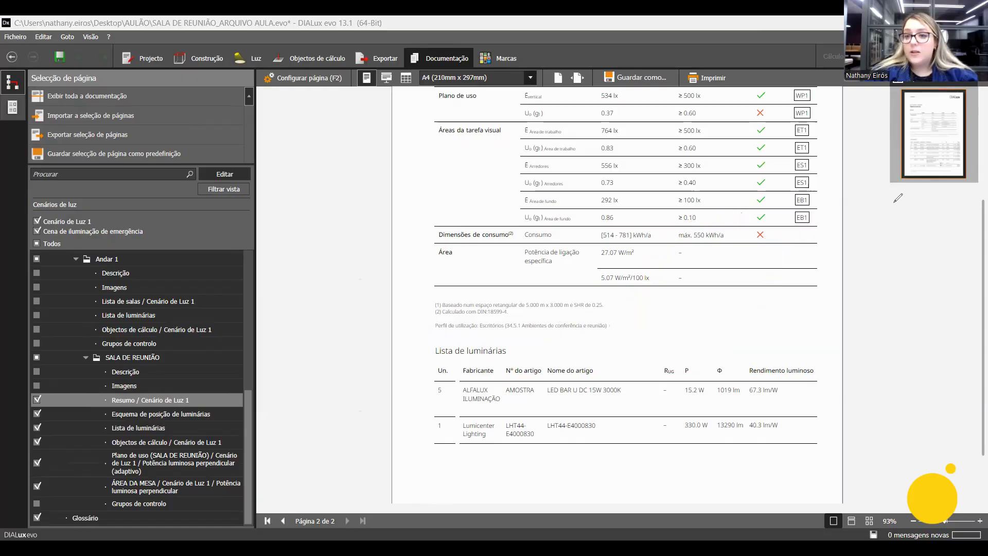
{"action": "mouse_move", "coordinate": [776, 82]}
{"action": "left_mouse_down"}
{"action": "mouse_move", "coordinate": [776, 221]}
{"action": "mouse_move", "coordinate": [750, 252]}
{"action": "mouse_move", "coordinate": [755, 88]}
{"action": "left_mouse_up"}
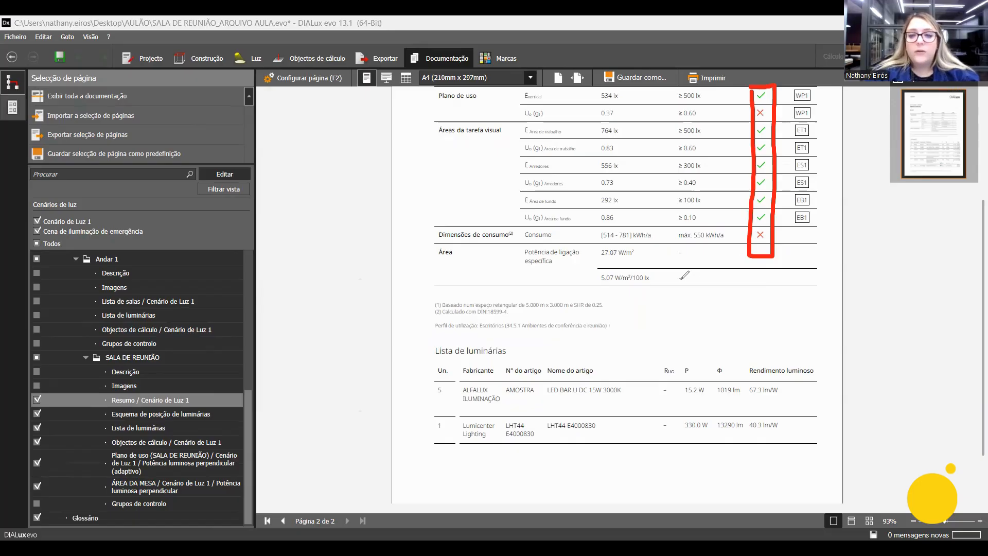
{"action": "key", "text": "ctrl+z"}
{"action": "mouse_move", "coordinate": [778, 80]}
{"action": "left_mouse_down"}
{"action": "mouse_move", "coordinate": [779, 212]}
{"action": "mouse_move", "coordinate": [762, 240]}
{"action": "mouse_move", "coordinate": [758, 81]}
{"action": "left_mouse_up"}
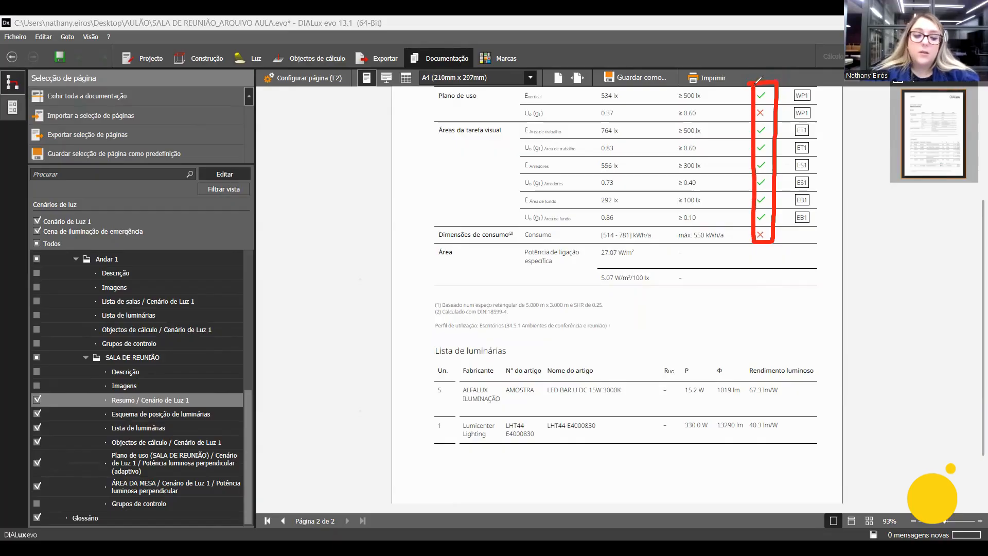
{"action": "key", "text": "ctrl+z"}
{"action": "mouse_move", "coordinate": [262, 64]}
{"action": "left_mouse_down"}
{"action": "mouse_move", "coordinate": [351, 67]}
{"action": "mouse_move", "coordinate": [321, 94]}
{"action": "mouse_move", "coordinate": [263, 92]}
{"action": "left_mouse_up"}
{"action": "key", "text": "ctrl+z"}
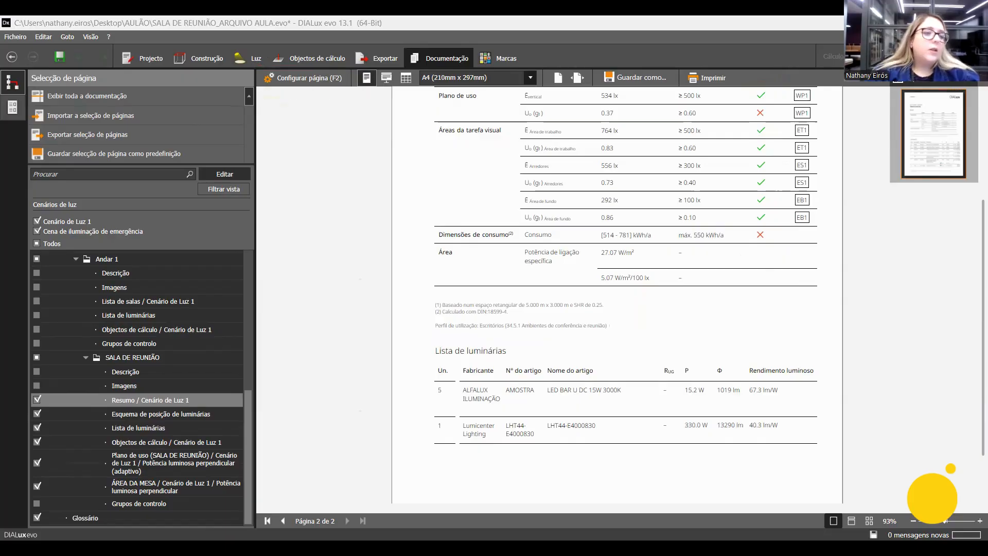
Turn off the Check option in the result definitions of the SALA DE REUNIÃO Resumo page and return to the page preview.
{"action": "left_click", "coordinate": [315, 77]}
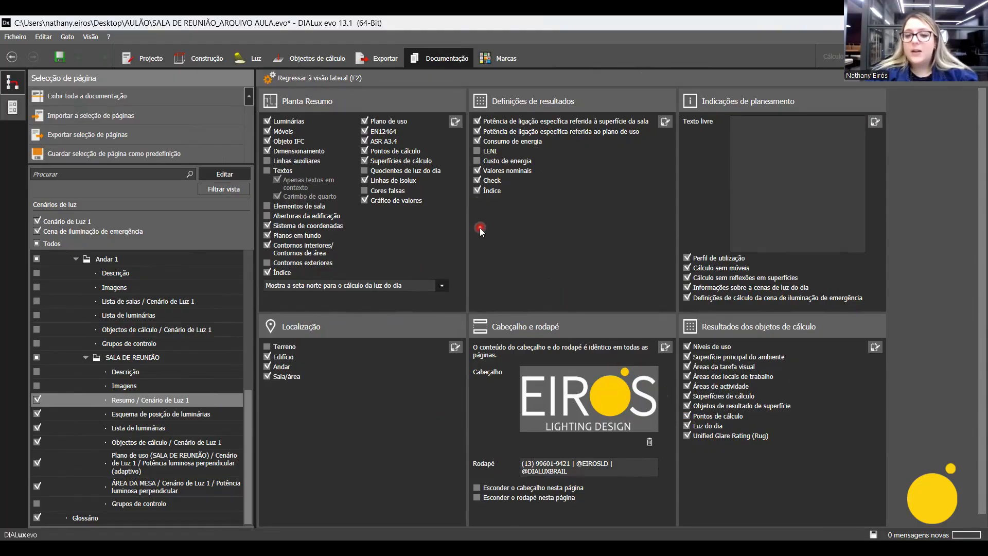
{"action": "left_click", "coordinate": [326, 80]}
{"action": "left_click", "coordinate": [326, 81]}
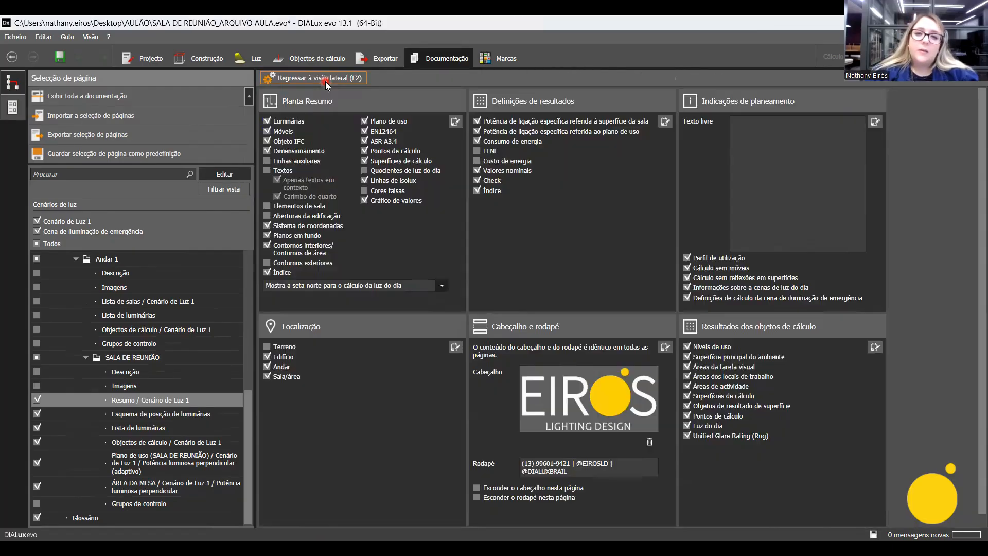
{"action": "left_click", "coordinate": [480, 181]}
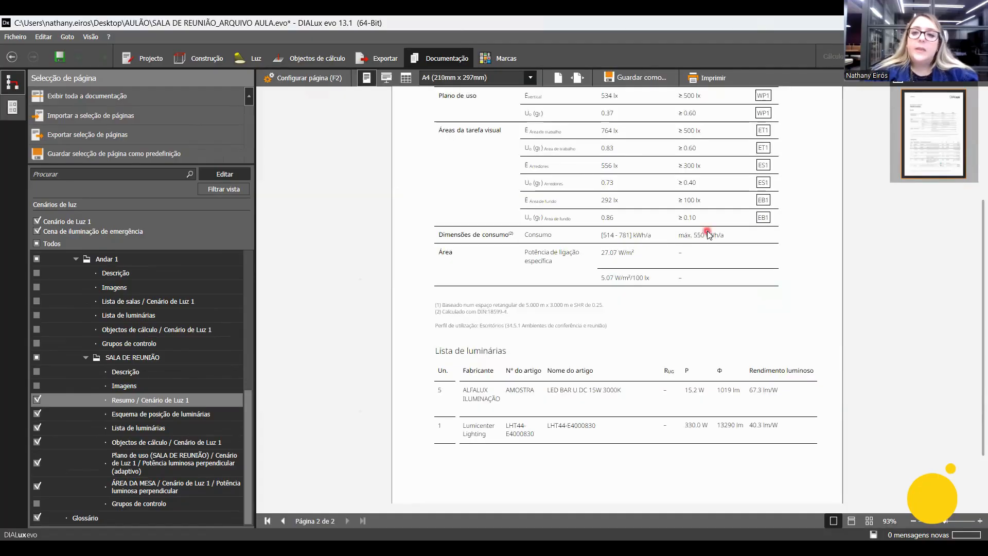
{"action": "scroll", "coordinate": [708, 230], "scroll_direction": "up", "scroll_amount": 3}
{"action": "scroll", "coordinate": [731, 191], "scroll_direction": "down", "scroll_amount": 3}
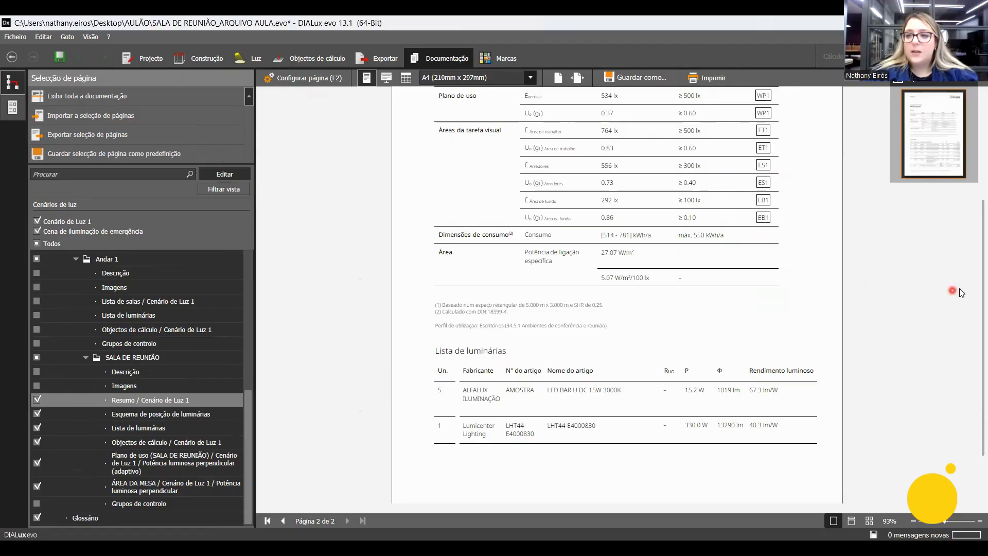
{"action": "scroll", "coordinate": [974, 266], "scroll_direction": "up", "scroll_amount": 1}
{"action": "scroll", "coordinate": [974, 266], "scroll_direction": "up", "scroll_amount": 1}
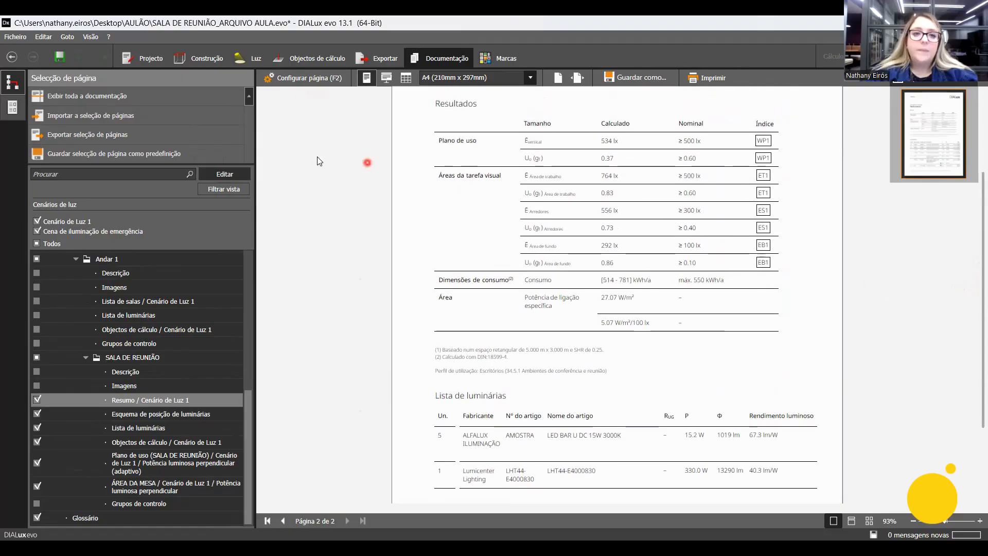
View the Esquema de posição de luminárias and Lista de luminárias pages of SALA DE REUNIÃO.
{"action": "left_click", "coordinate": [209, 414]}
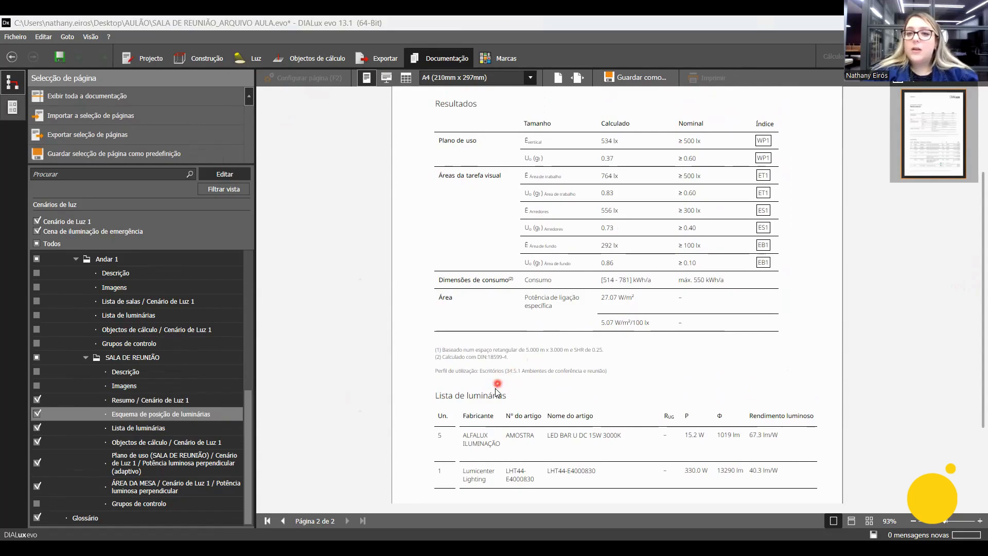
{"action": "left_click", "coordinate": [577, 251]}
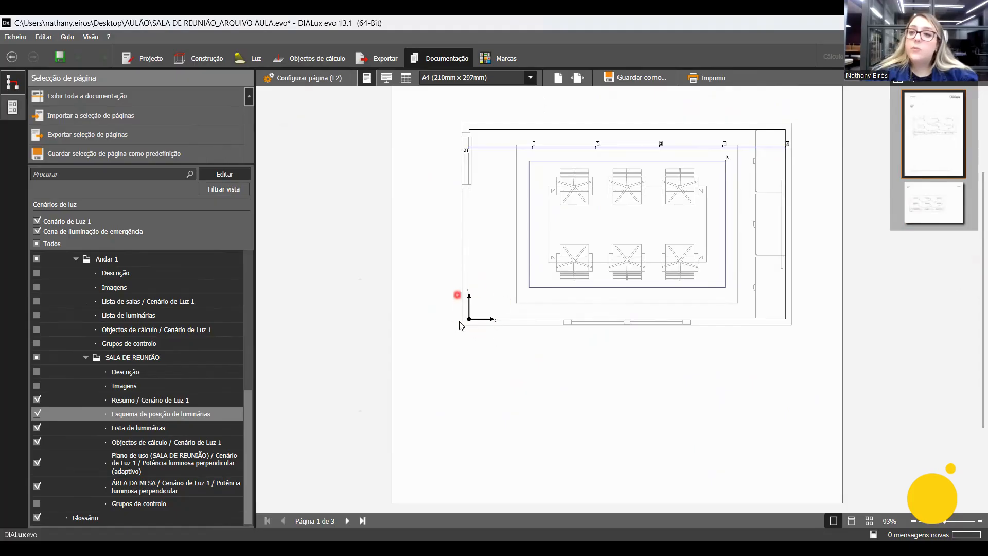
{"action": "left_click", "coordinate": [173, 428]}
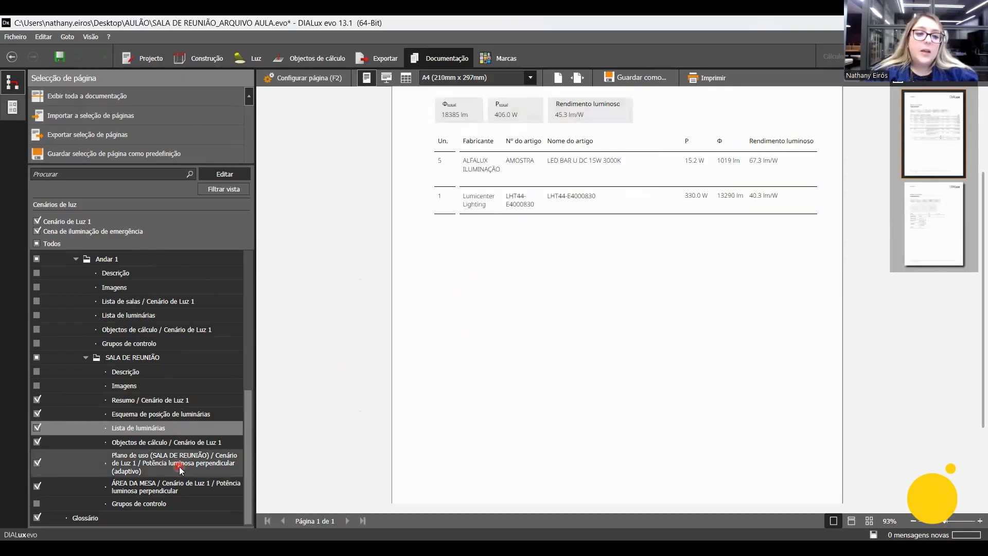
Review the plan and the results tables on both Objectos de cálculo / Cenário de Luz 1 pages of SALA DE REUNIÃO.
{"action": "left_click", "coordinate": [195, 442]}
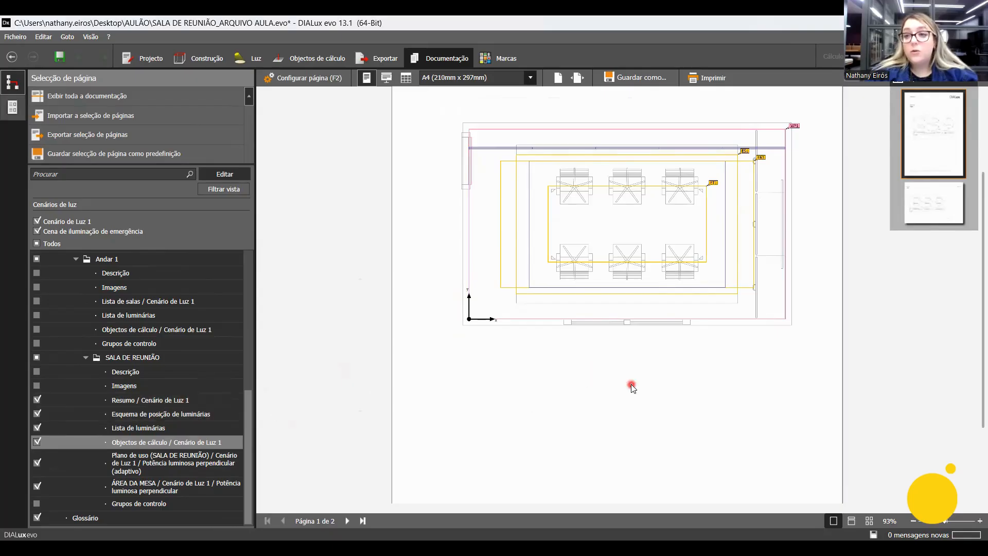
{"action": "scroll", "coordinate": [631, 384], "scroll_direction": "down", "scroll_amount": 5}
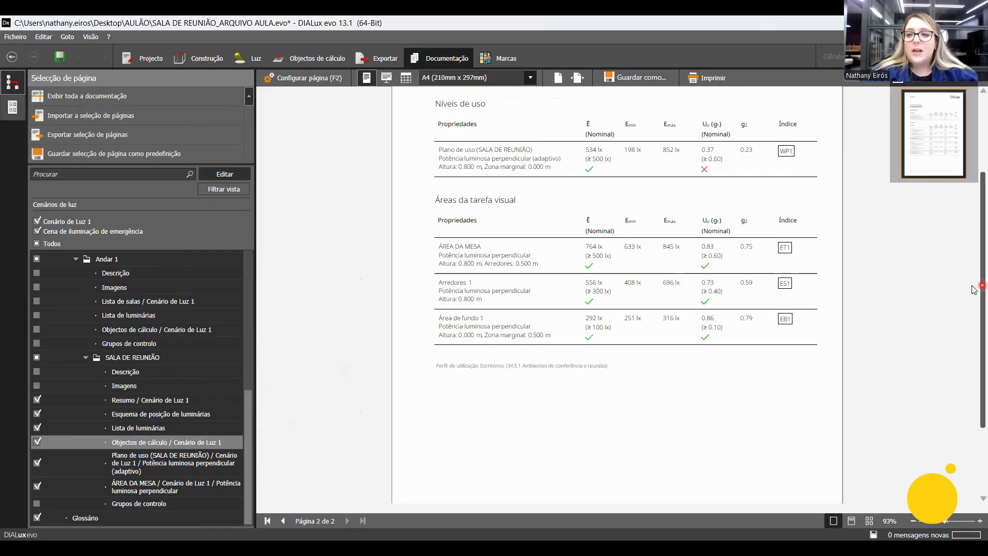
{"action": "scroll", "coordinate": [975, 290], "scroll_direction": "up", "scroll_amount": 1}
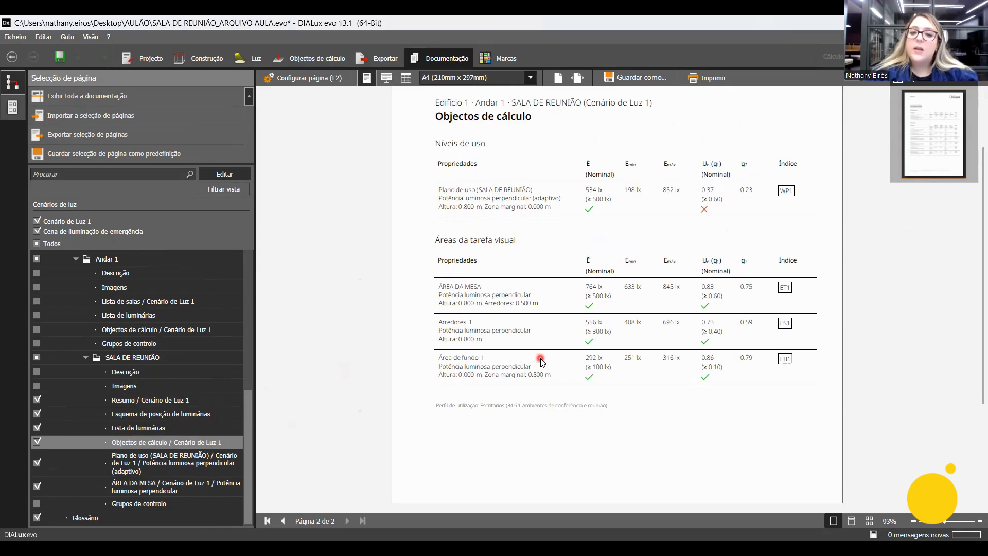
{"action": "scroll", "coordinate": [540, 359], "scroll_direction": "up", "scroll_amount": 1}
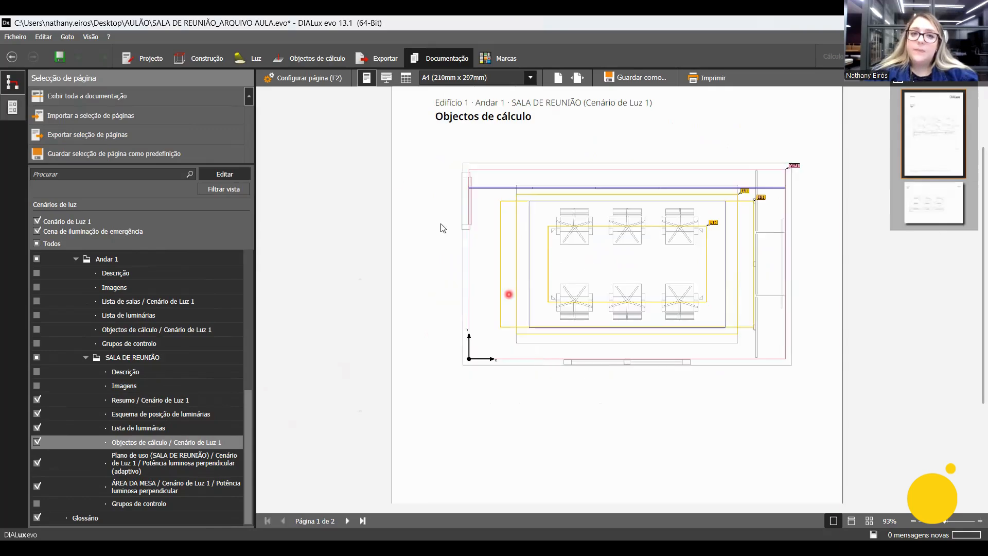
{"action": "scroll", "coordinate": [459, 216], "scroll_direction": "down", "scroll_amount": 1}
Look through the page configuration options of SALA DE REUNIÃO's Objectos de cálculo page and return to the page preview.
{"action": "left_click", "coordinate": [306, 78]}
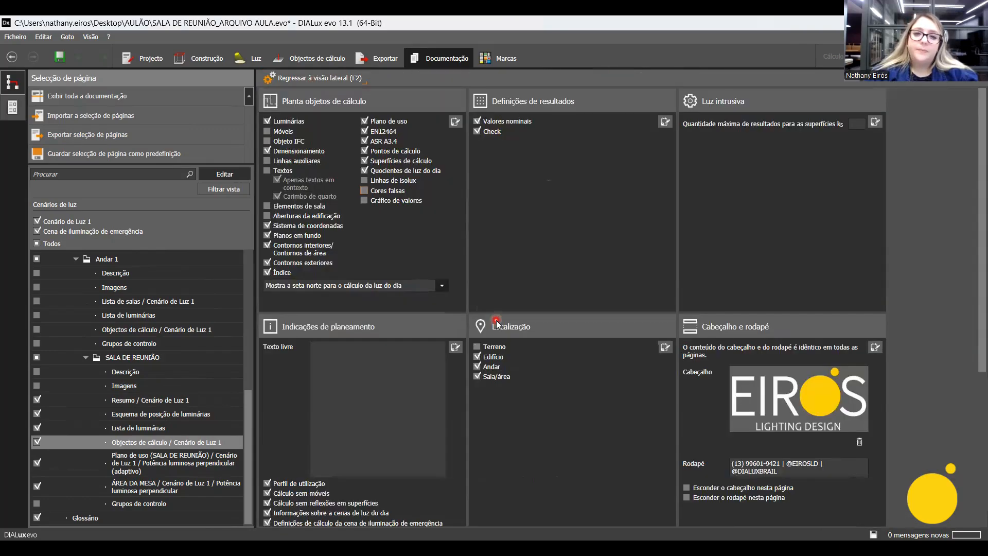
{"action": "scroll", "coordinate": [497, 323], "scroll_direction": "down", "scroll_amount": 2}
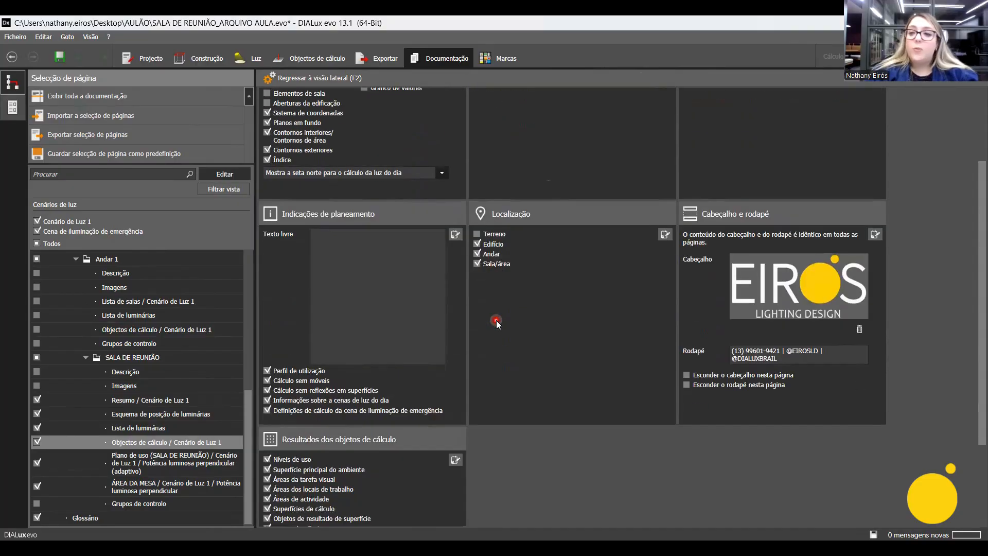
{"action": "scroll", "coordinate": [540, 333], "scroll_direction": "down", "scroll_amount": 2}
{"action": "scroll", "coordinate": [541, 333], "scroll_direction": "up", "scroll_amount": 4}
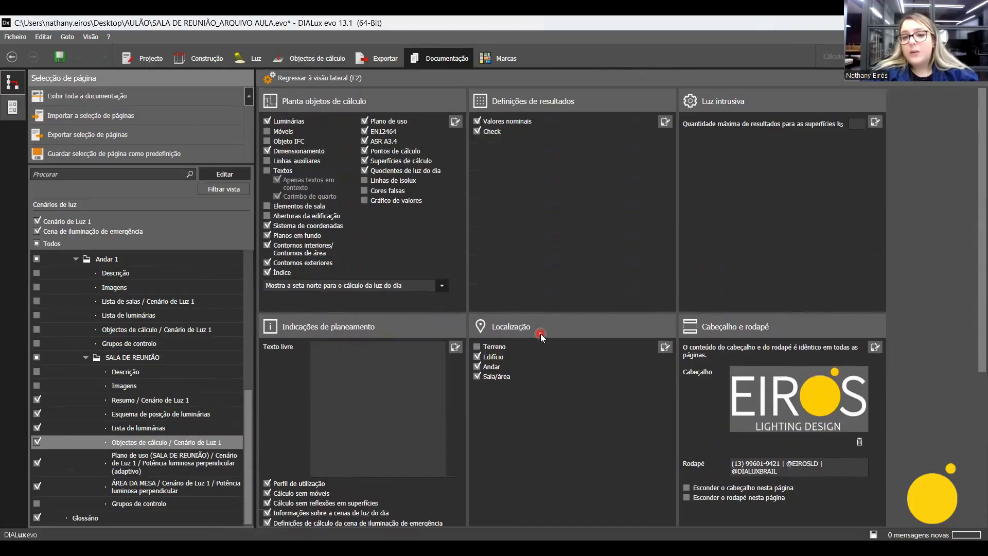
{"action": "left_click", "coordinate": [307, 79]}
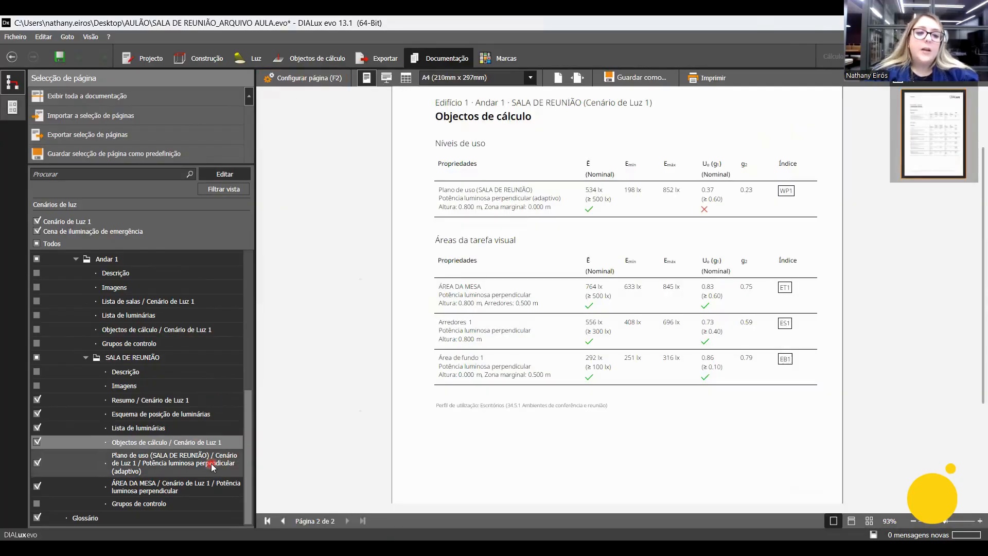
Examine the isolines, value grid and results table on the Plano de uso (SALA DE REUNIÃO) page.
{"action": "left_click", "coordinate": [211, 464]}
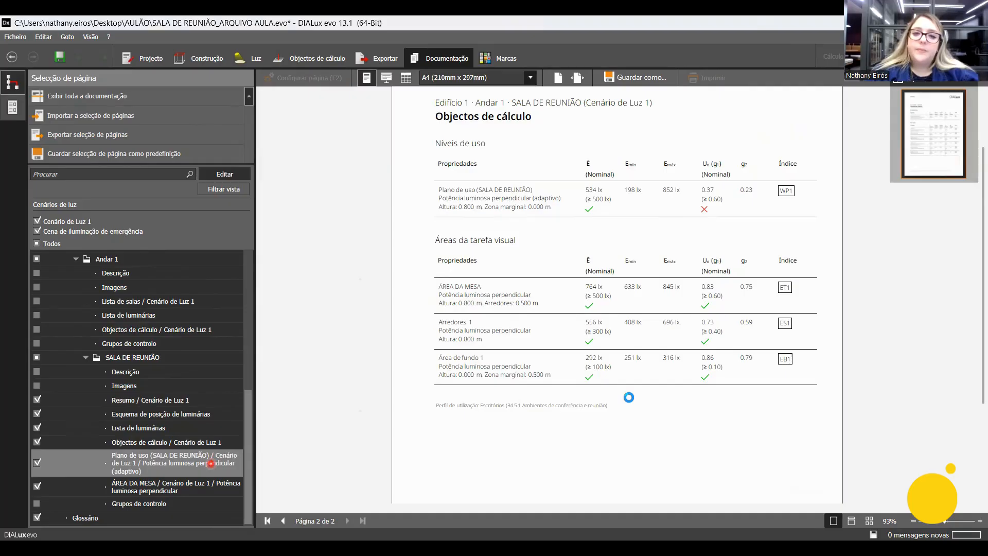
{"action": "scroll", "coordinate": [510, 313], "scroll_direction": "down", "scroll_amount": 1}
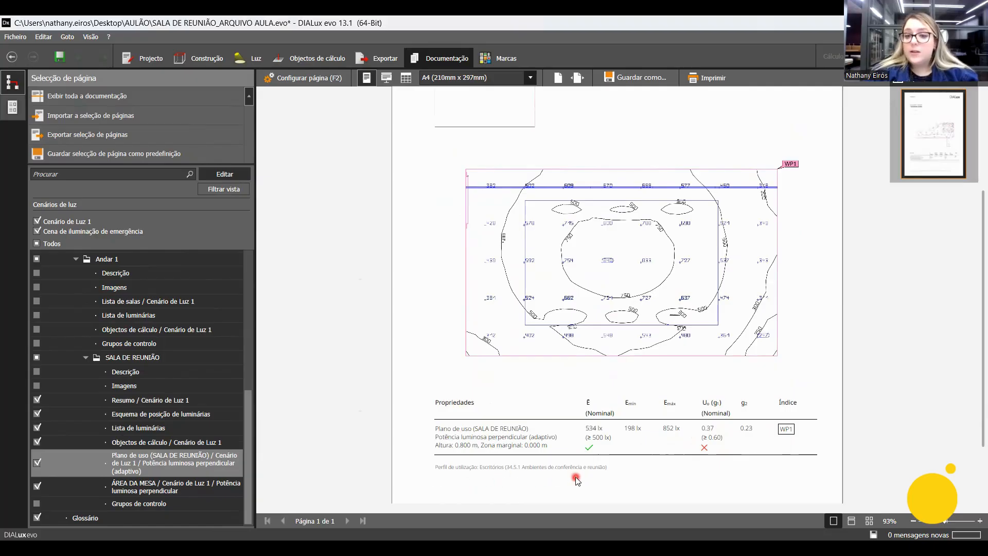
{"action": "scroll", "coordinate": [580, 454], "scroll_direction": "down", "scroll_amount": 2}
{"action": "scroll", "coordinate": [509, 434], "scroll_direction": "up", "scroll_amount": 3, "text": "ctrl"}
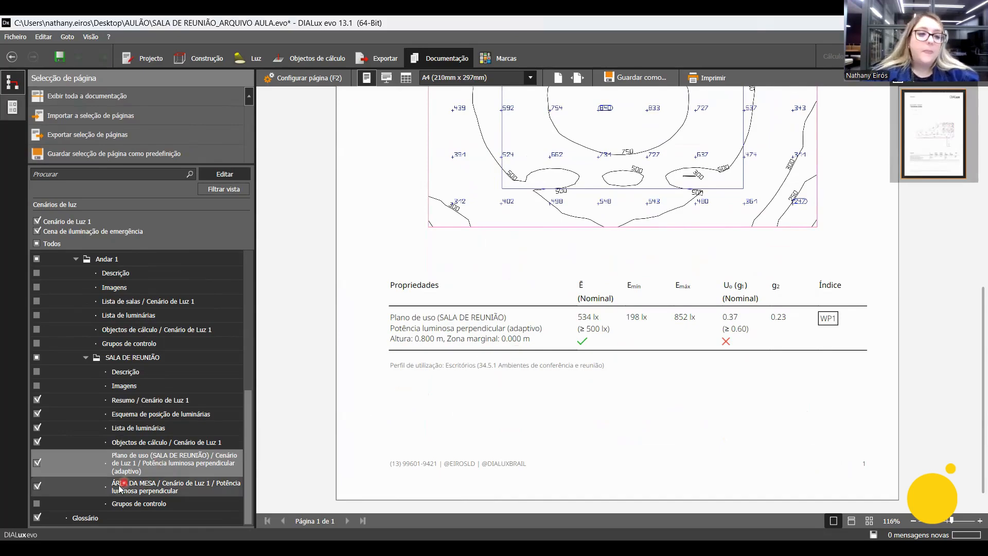
Examine the diagrams and results table on the two ÁREA DA MESA / Cenário de Luz 1 pages.
{"action": "left_click", "coordinate": [248, 490]}
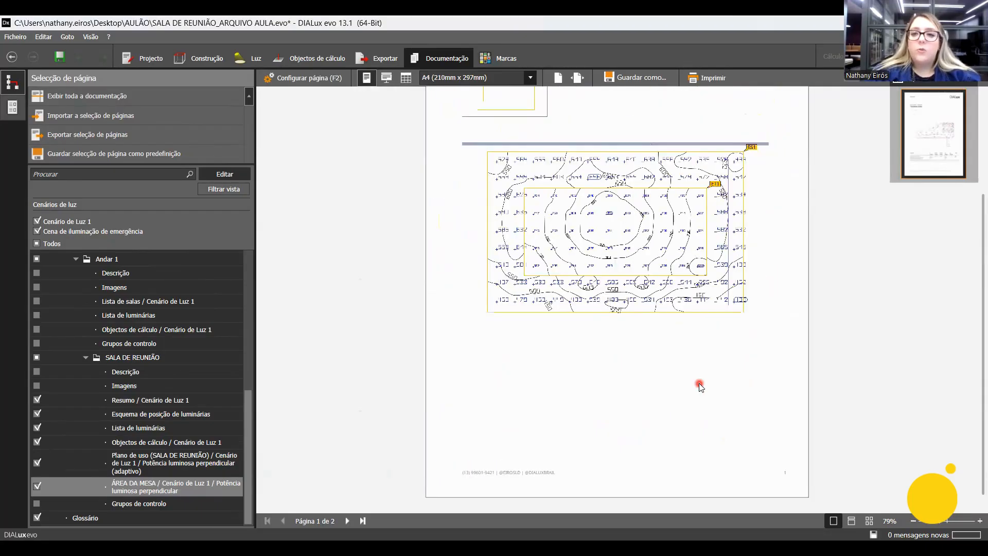
{"action": "scroll", "coordinate": [720, 384], "scroll_direction": "down", "scroll_amount": 1, "text": "ctrl"}
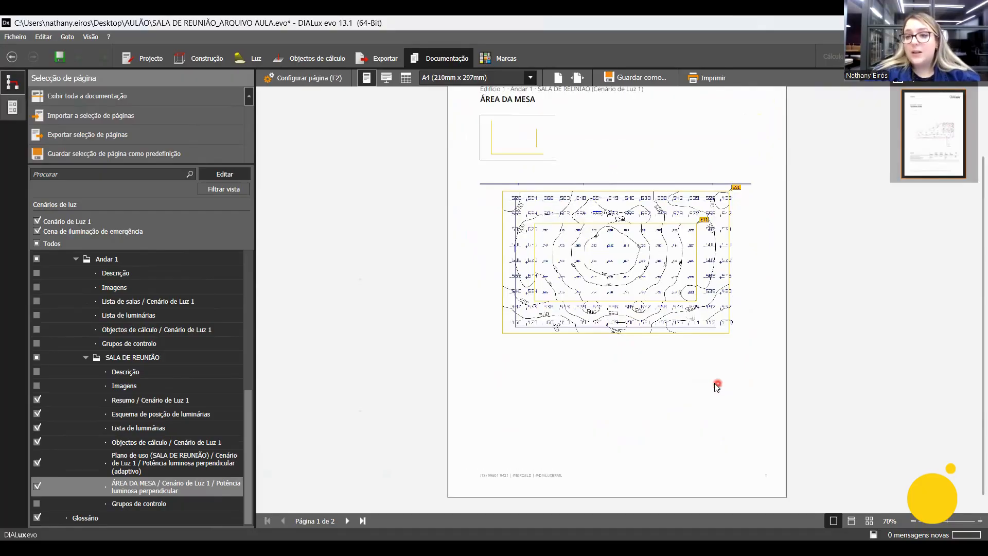
{"action": "scroll", "coordinate": [713, 383], "scroll_direction": "down", "scroll_amount": 1}
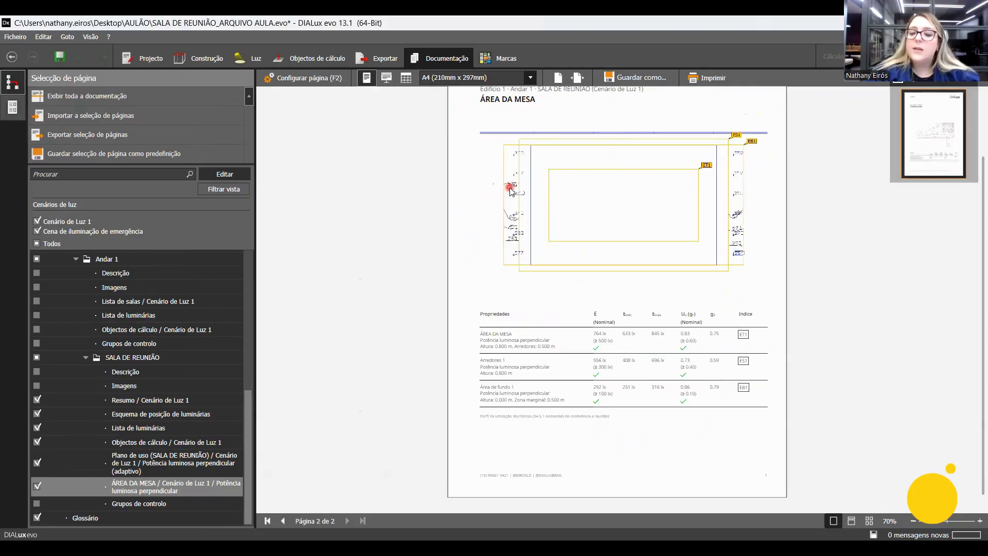
{"action": "scroll", "coordinate": [722, 417], "scroll_direction": "up", "scroll_amount": 2, "text": "ctrl"}
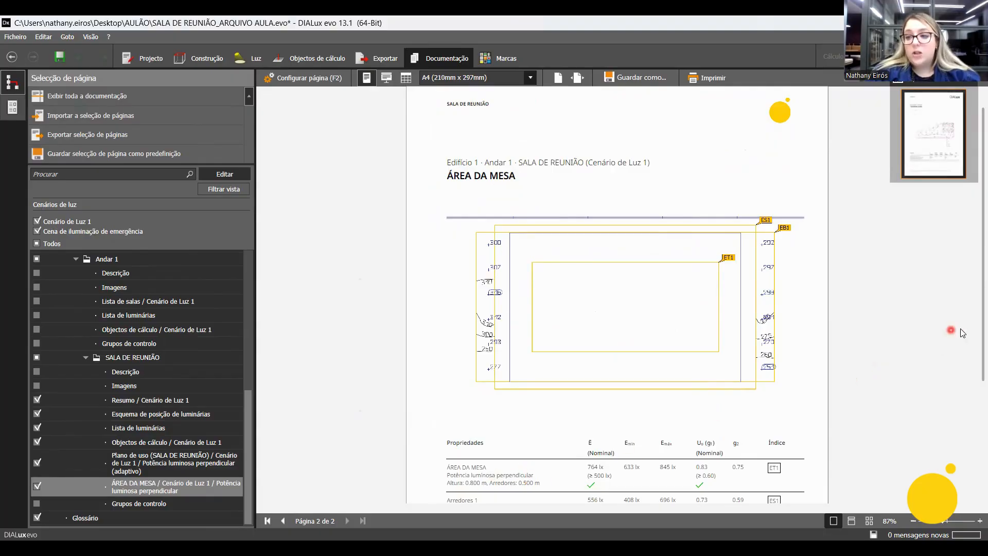
{"action": "scroll", "coordinate": [974, 343], "scroll_direction": "down", "scroll_amount": 3}
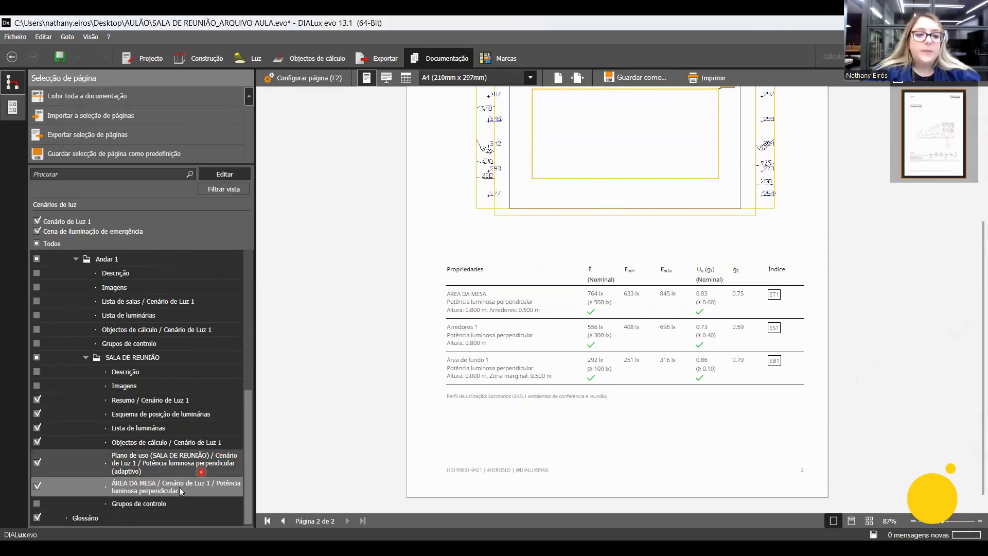
View SALA DE REUNIÃO's Grupos de controlo page and the Glossário, and exclude the Glossário from the documentation.
{"action": "left_click", "coordinate": [157, 503]}
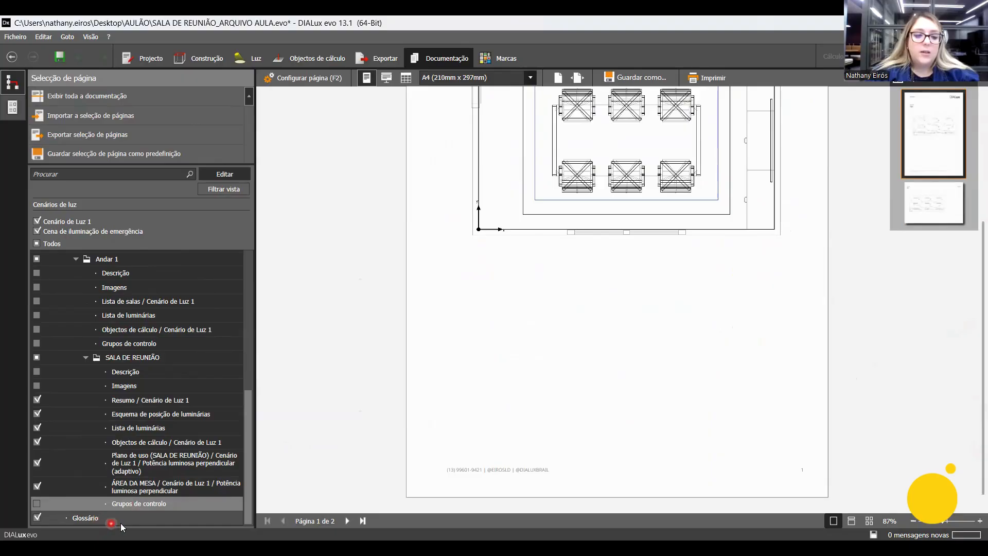
{"action": "left_click", "coordinate": [140, 518]}
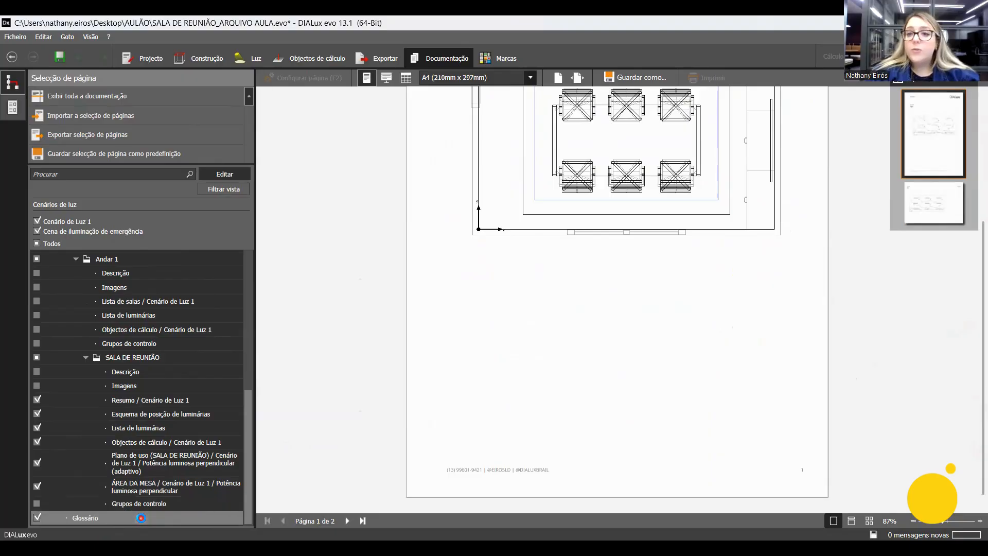
{"action": "left_click", "coordinate": [37, 517]}
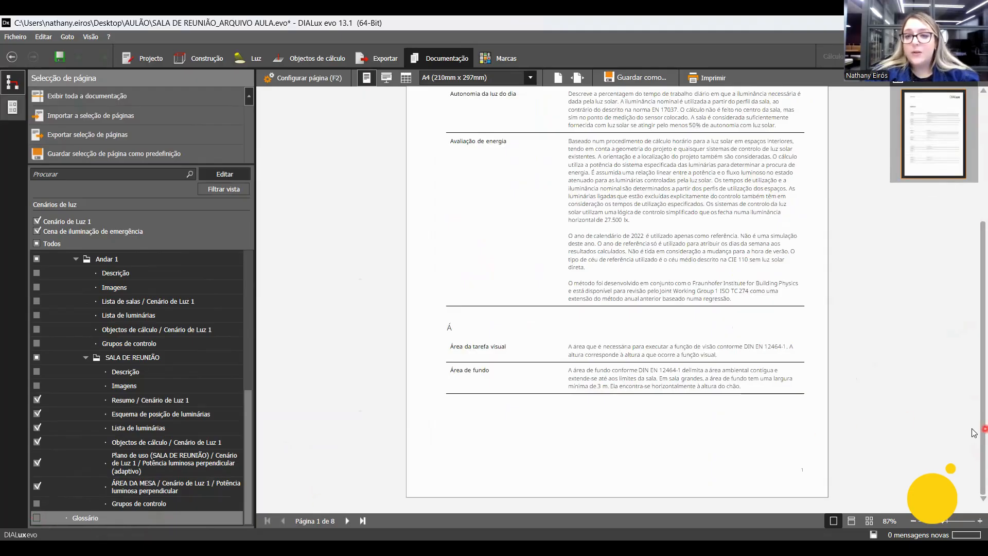
Read through the Glossário pages, including the definitions of illuminance, Potência luminosa and Rendimento luminoso.
{"action": "left_click_drag", "start_coordinate": [984, 297], "coordinate": [984, 170]}
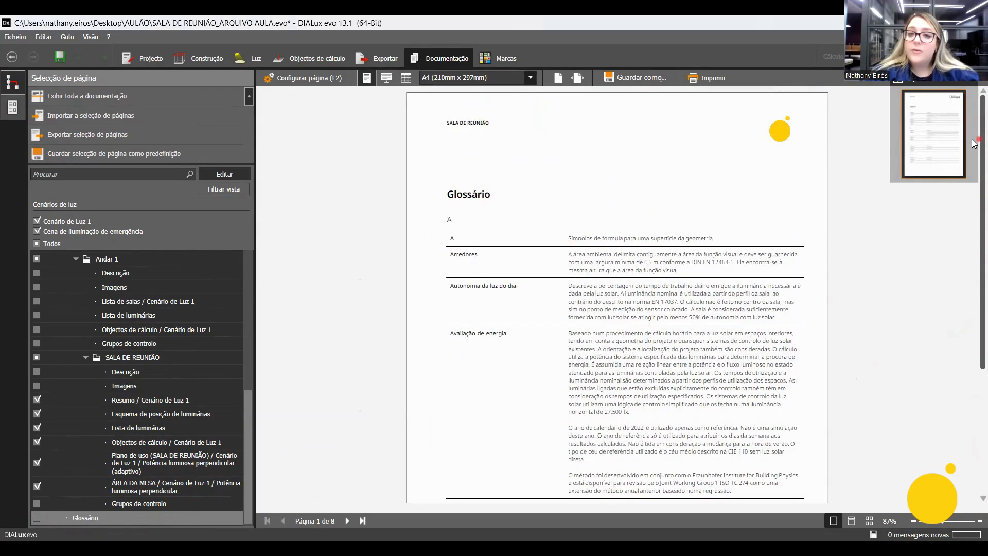
{"action": "scroll", "coordinate": [835, 360], "scroll_direction": "down", "scroll_amount": 2}
{"action": "scroll", "coordinate": [815, 464], "scroll_direction": "down", "scroll_amount": 2}
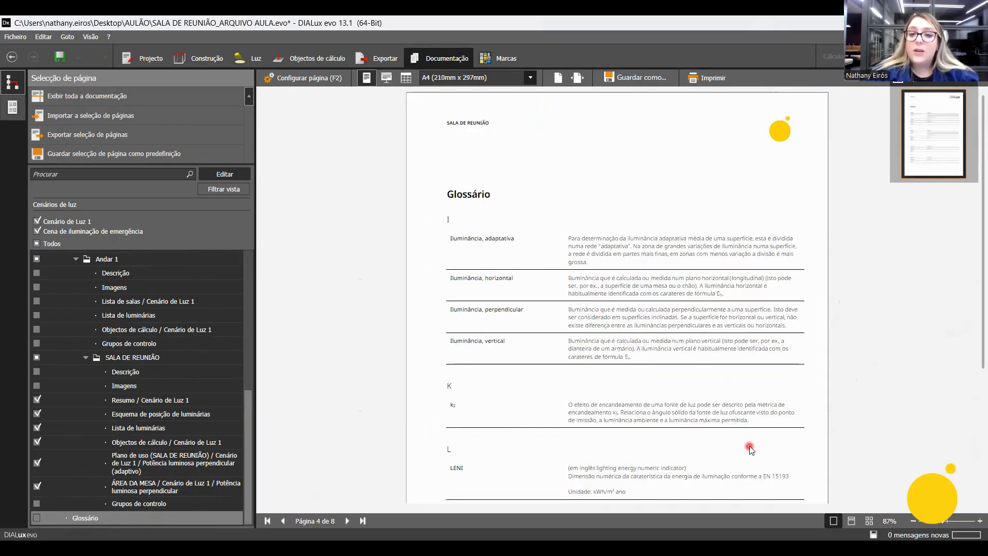
{"action": "scroll", "coordinate": [576, 350], "scroll_direction": "down", "scroll_amount": 2}
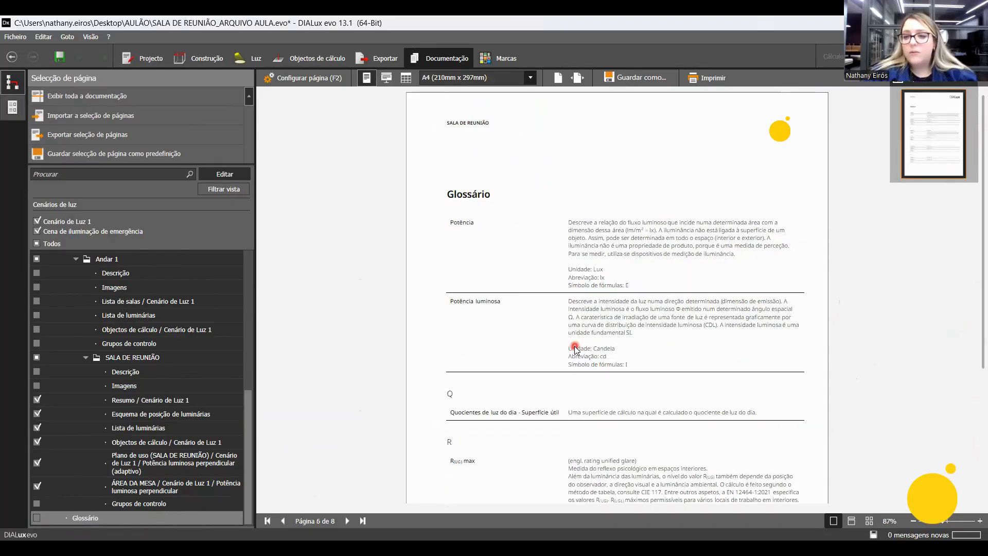
{"action": "scroll", "coordinate": [575, 350], "scroll_direction": "down", "scroll_amount": 1}
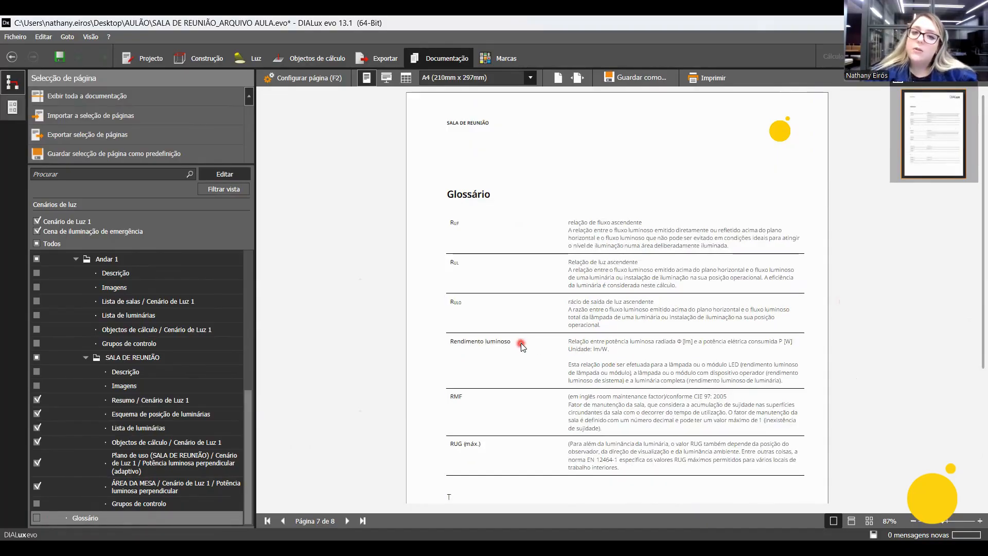
{"action": "scroll", "coordinate": [522, 347], "scroll_direction": "up", "scroll_amount": 1}
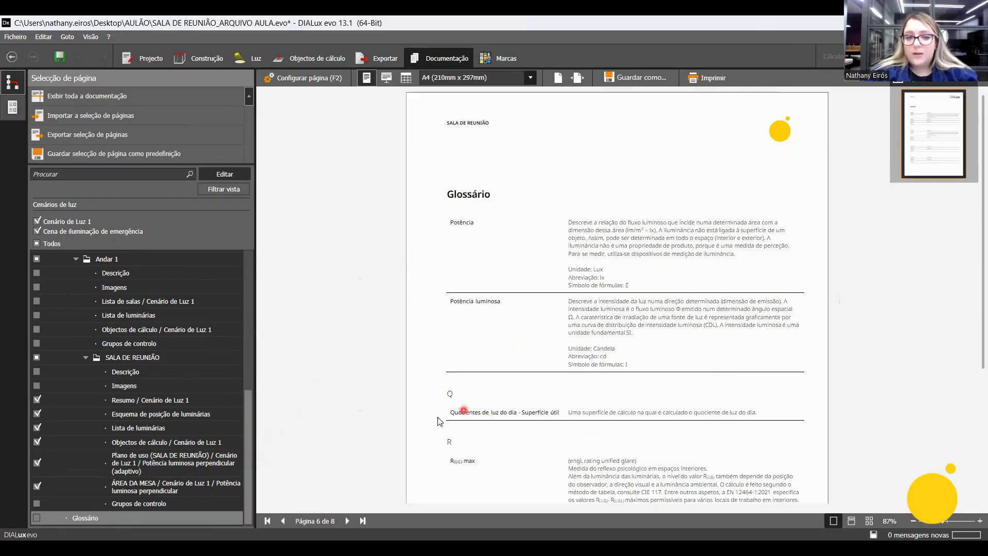
Return to the start of the documentation page list and enlarge the interface zoom.
{"action": "left_click_drag", "start_coordinate": [246, 444], "coordinate": [256, 292]}
{"action": "left_click", "coordinate": [92, 37]}
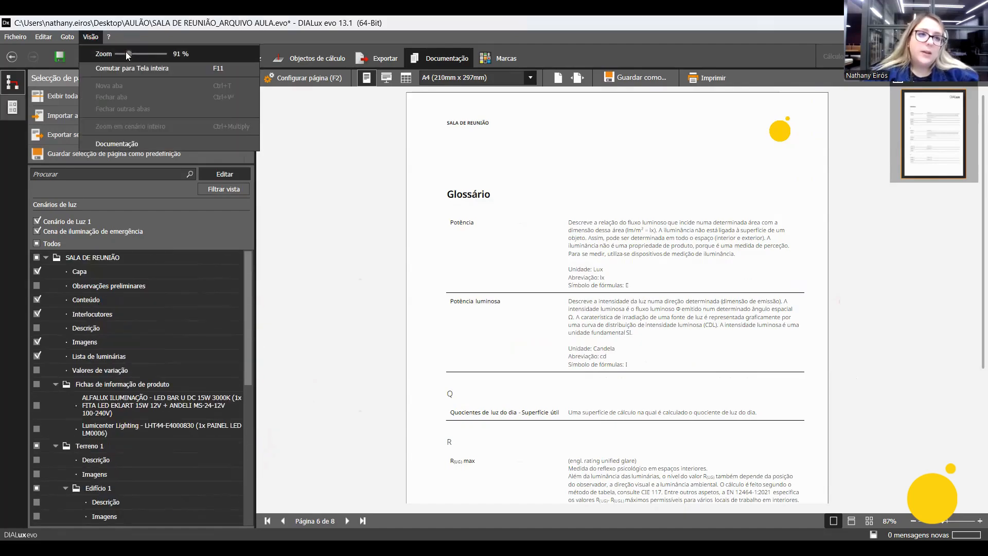
{"action": "left_click", "coordinate": [144, 53]}
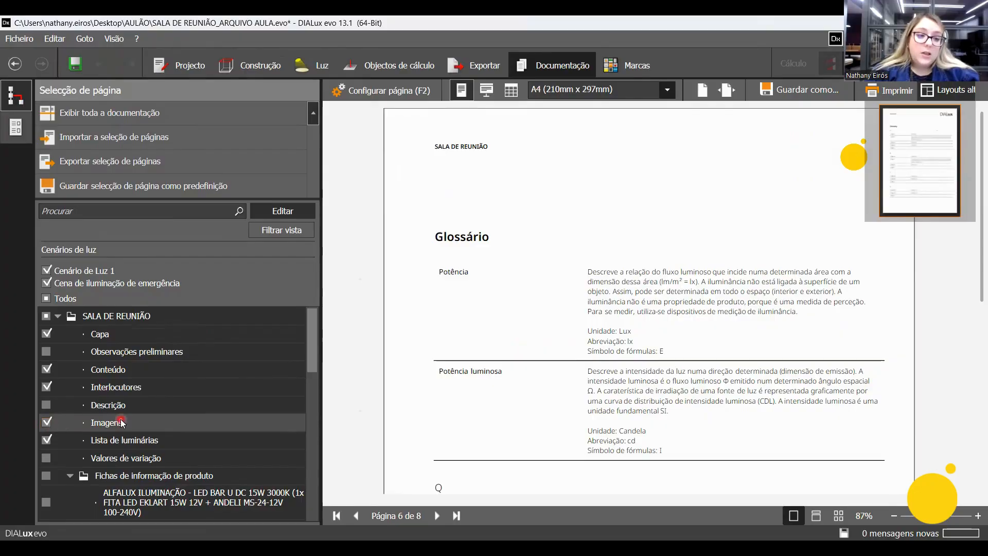
Exclude the project-level and Edifício 1 Lista de luminárias pages from the documentation and collapse the Fichas de informação de produto folder.
{"action": "left_click", "coordinate": [46, 440]}
{"action": "scroll", "coordinate": [217, 411], "scroll_direction": "down", "scroll_amount": 1}
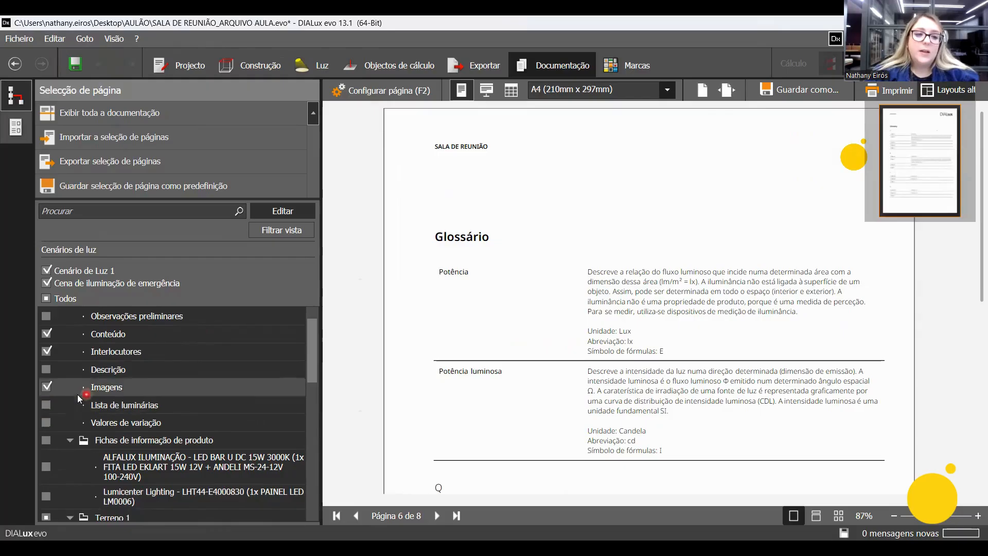
{"action": "scroll", "coordinate": [155, 407], "scroll_direction": "down", "scroll_amount": 1}
{"action": "scroll", "coordinate": [152, 409], "scroll_direction": "down", "scroll_amount": 1}
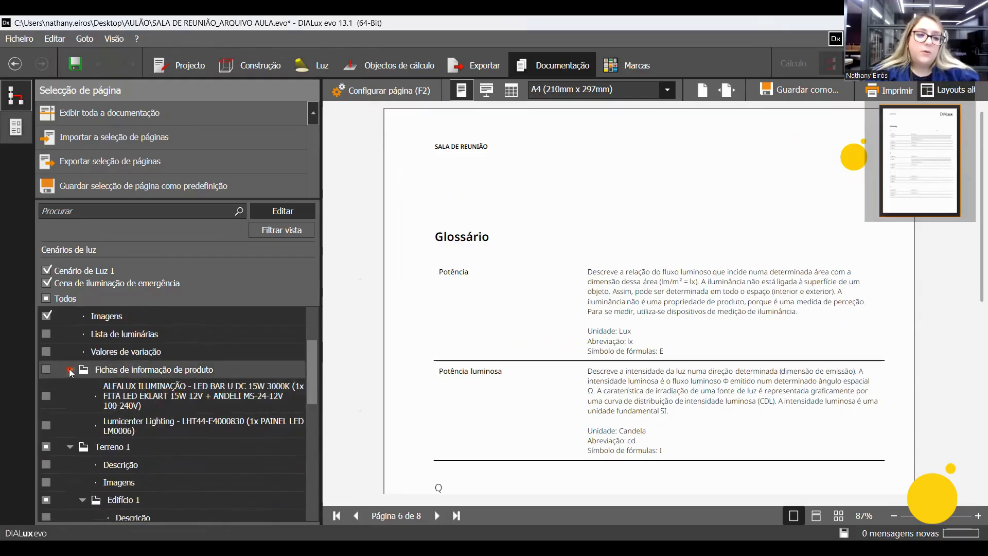
{"action": "left_click", "coordinate": [70, 370]}
{"action": "scroll", "coordinate": [73, 391], "scroll_direction": "down", "scroll_amount": 1}
{"action": "left_click", "coordinate": [47, 457]}
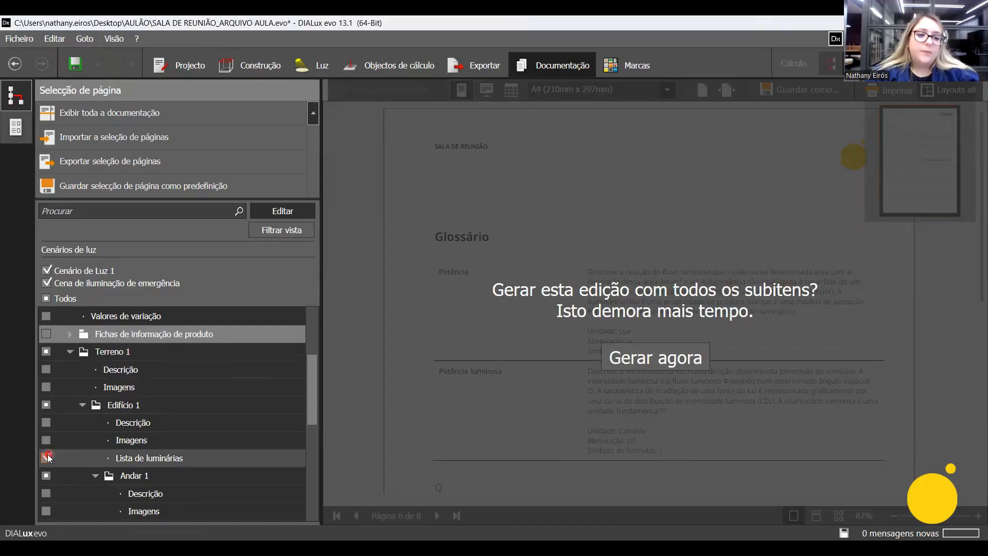
Collapse and re-expand Terreno 1, and check the page selection under Edifício 1, Andar 1 and SALA DE REUNIÃO.
{"action": "left_click", "coordinate": [72, 353]}
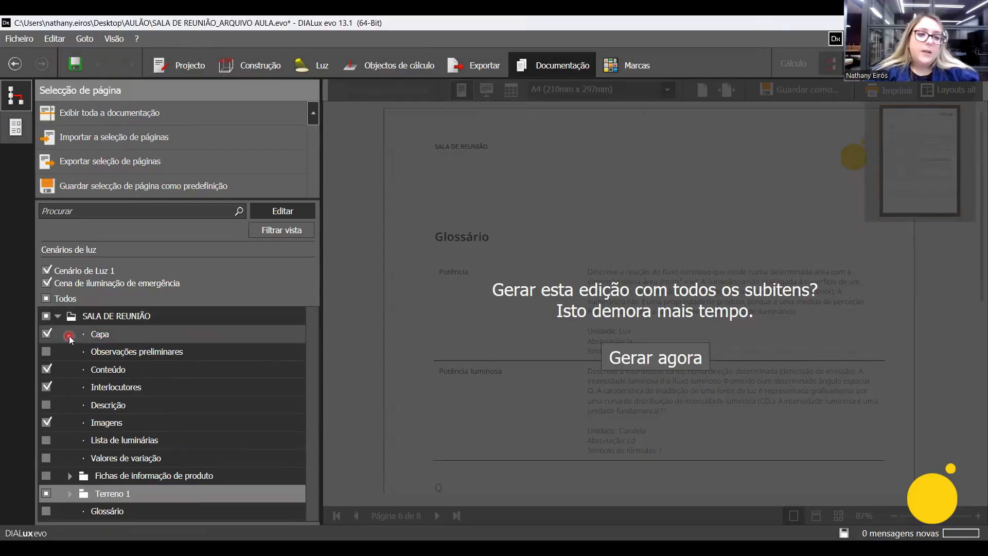
{"action": "left_click", "coordinate": [70, 494]}
{"action": "scroll", "coordinate": [144, 415], "scroll_direction": "down", "scroll_amount": 3}
{"action": "scroll", "coordinate": [145, 415], "scroll_direction": "down", "scroll_amount": 2}
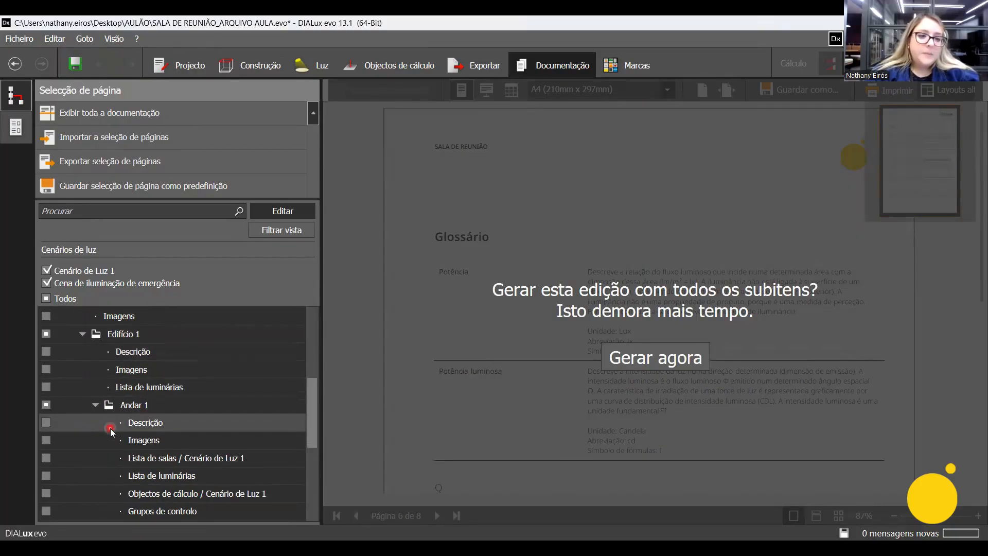
{"action": "scroll", "coordinate": [123, 421], "scroll_direction": "down", "scroll_amount": 2}
{"action": "scroll", "coordinate": [129, 420], "scroll_direction": "down", "scroll_amount": 2}
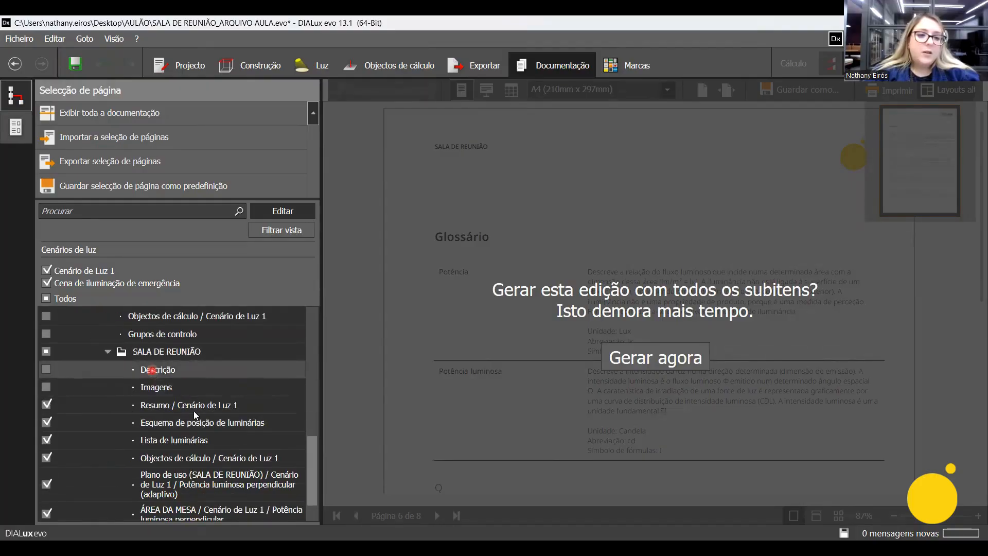
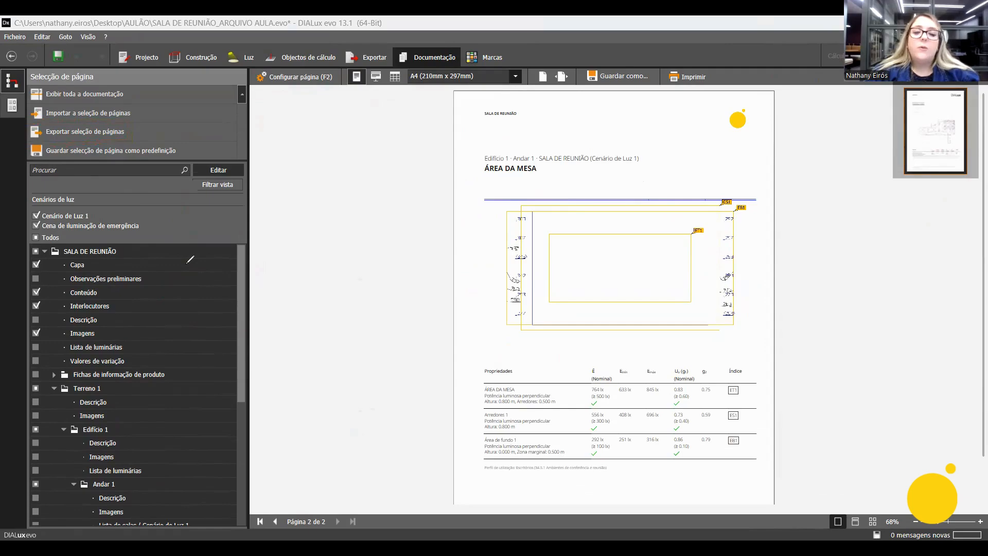
{"action": "mouse_move", "coordinate": [25, 105]}
{"action": "left_mouse_down"}
{"action": "mouse_move", "coordinate": [25, 119]}
{"action": "mouse_move", "coordinate": [126, 95]}
{"action": "mouse_move", "coordinate": [138, 130]}
{"action": "mouse_move", "coordinate": [28, 124]}
{"action": "left_mouse_up"}
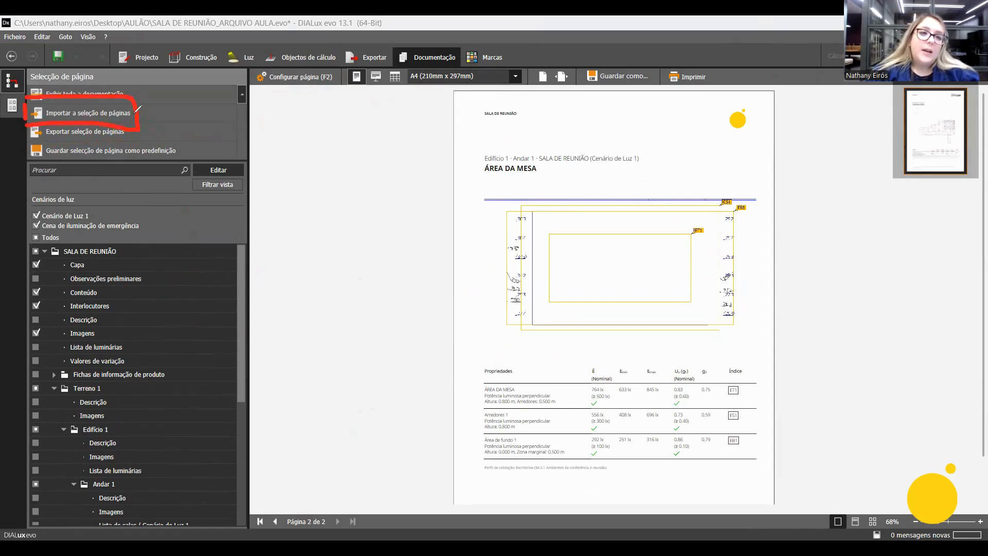
{"action": "mouse_move", "coordinate": [138, 116]}
{"action": "left_mouse_down"}
{"action": "mouse_move", "coordinate": [183, 229]}
{"action": "mouse_move", "coordinate": [175, 270]}
{"action": "mouse_move", "coordinate": [200, 242]}
{"action": "left_mouse_up"}
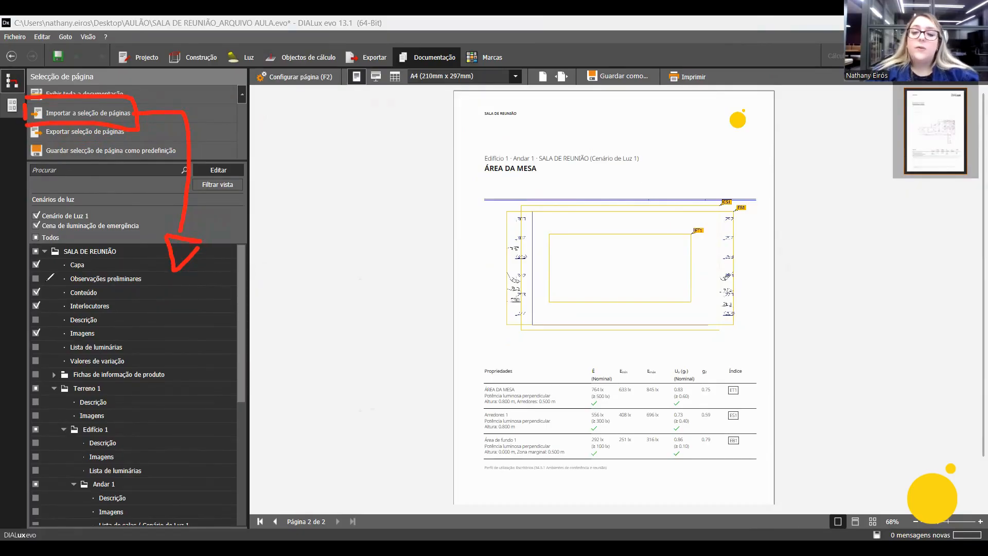
{"action": "mouse_move", "coordinate": [31, 287]}
{"action": "left_mouse_down"}
{"action": "mouse_move", "coordinate": [35, 297]}
{"action": "mouse_move", "coordinate": [49, 282]}
{"action": "mouse_move", "coordinate": [41, 330]}
{"action": "mouse_move", "coordinate": [49, 321]}
{"action": "left_mouse_up"}
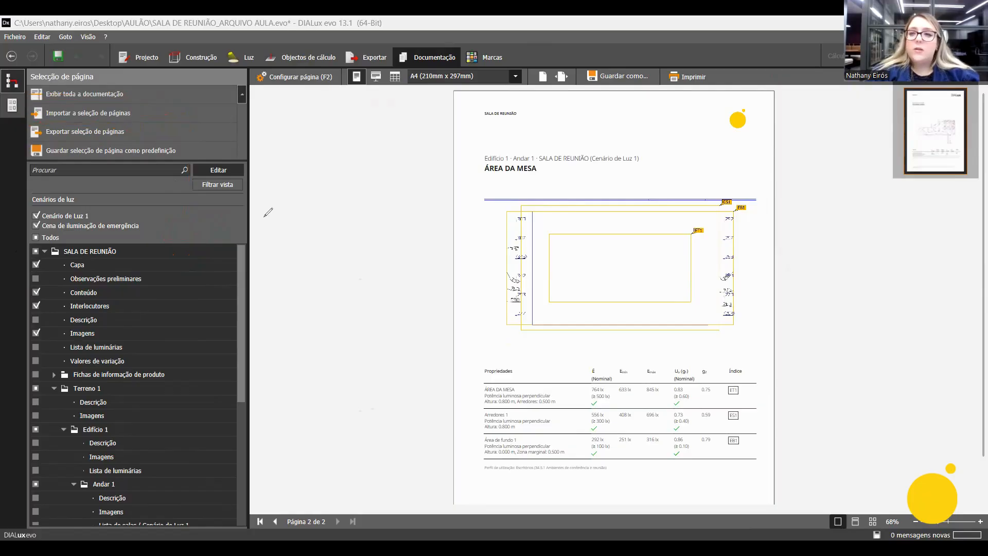
{"action": "mouse_move", "coordinate": [24, 81]}
{"action": "left_mouse_down"}
{"action": "mouse_move", "coordinate": [23, 99]}
{"action": "mouse_move", "coordinate": [23, 81]}
{"action": "mouse_move", "coordinate": [135, 79]}
{"action": "mouse_move", "coordinate": [126, 103]}
{"action": "mouse_move", "coordinate": [25, 103]}
{"action": "left_mouse_up"}
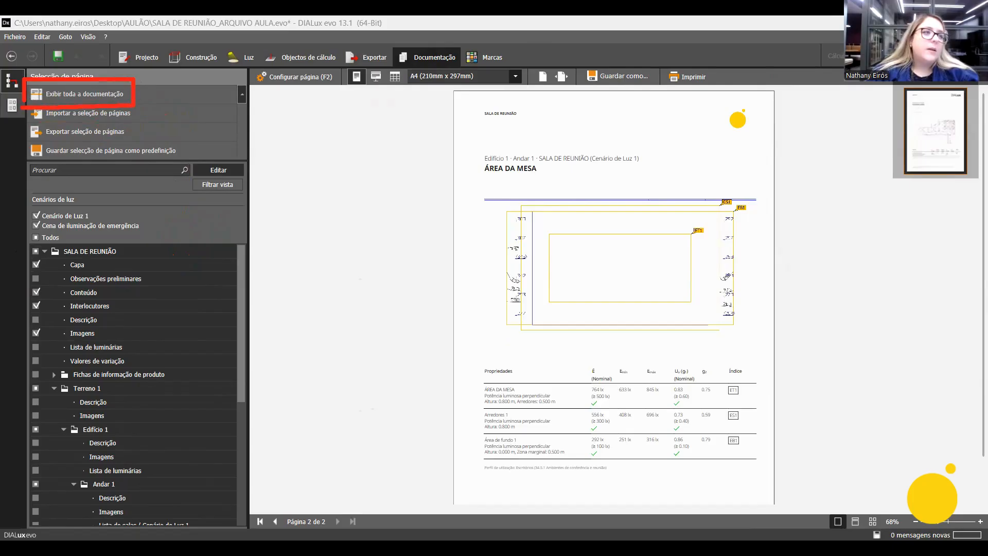
Display the whole documentation and examine the table of contents on the Conteúdo page.
{"action": "left_click", "coordinate": [203, 102]}
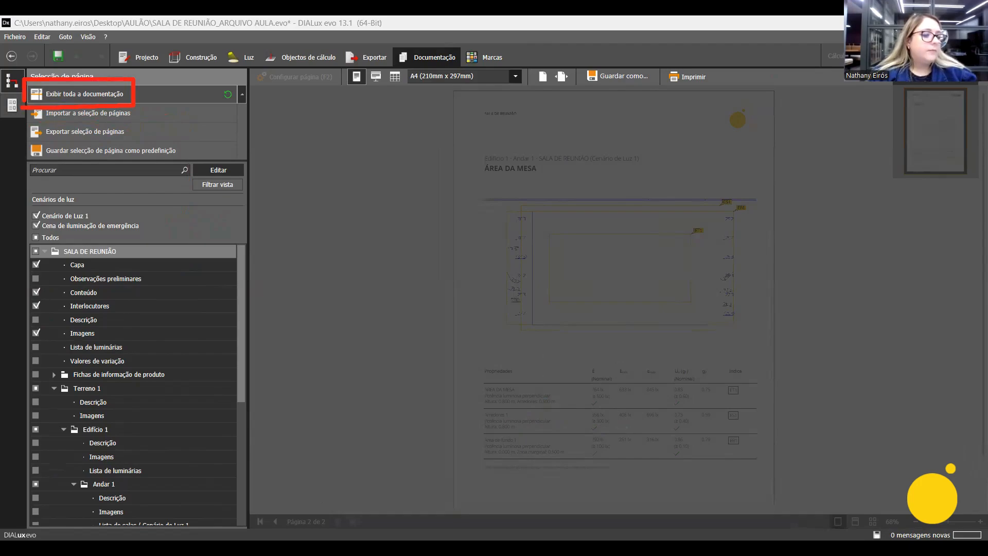
{"action": "scroll", "coordinate": [650, 275], "scroll_direction": "up", "scroll_amount": 1}
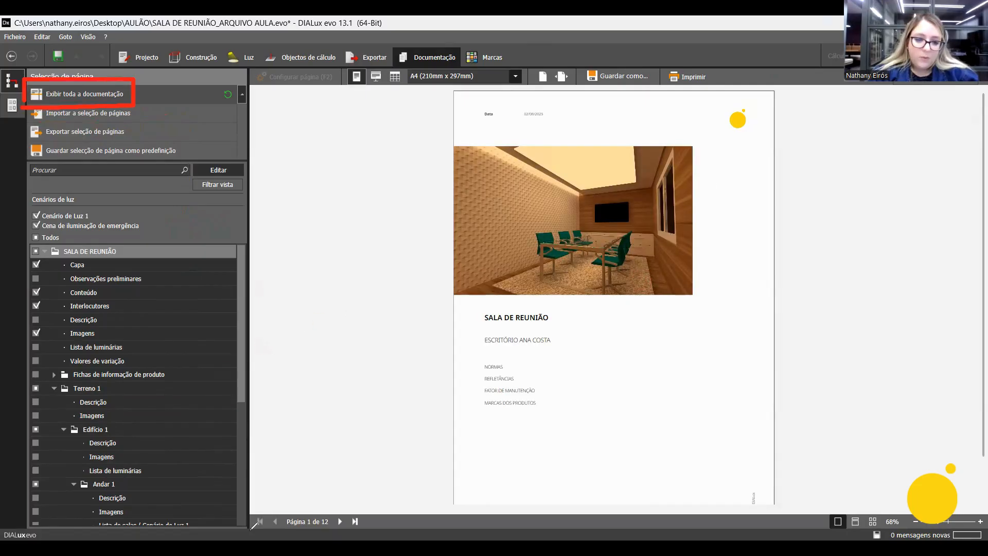
{"action": "mouse_move", "coordinate": [278, 510]}
{"action": "left_mouse_down"}
{"action": "mouse_move", "coordinate": [286, 533]}
{"action": "mouse_move", "coordinate": [341, 509]}
{"action": "mouse_move", "coordinate": [298, 504]}
{"action": "left_mouse_up"}
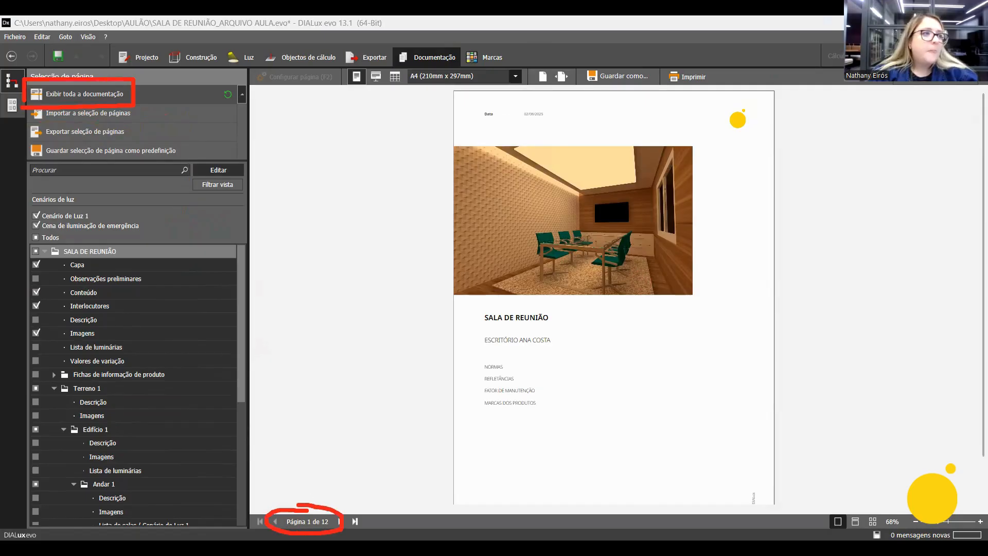
{"action": "left_click", "coordinate": [341, 522]}
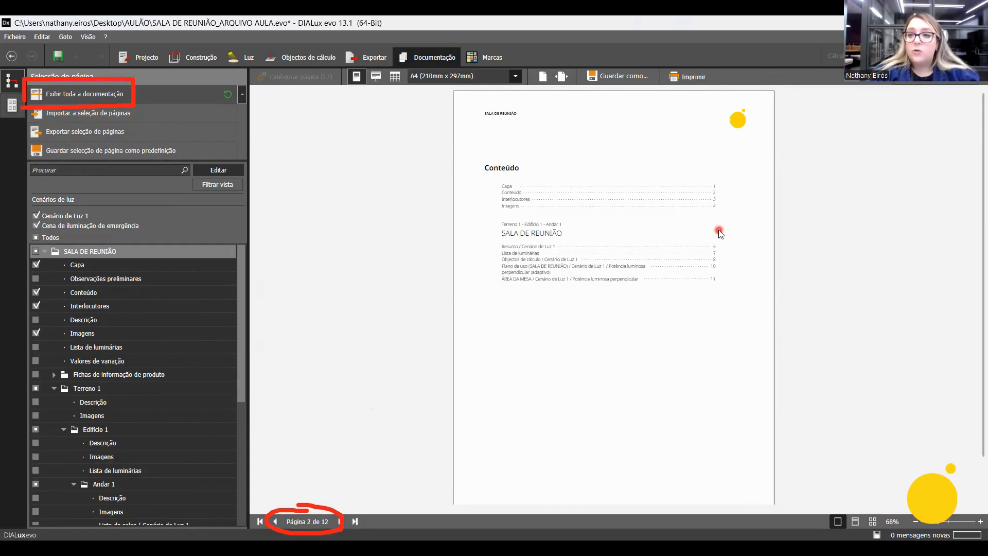
{"action": "scroll", "coordinate": [718, 230], "scroll_direction": "up", "scroll_amount": 3, "text": "ctrl"}
{"action": "scroll", "coordinate": [716, 252], "scroll_direction": "up", "scroll_amount": 2, "text": "ctrl"}
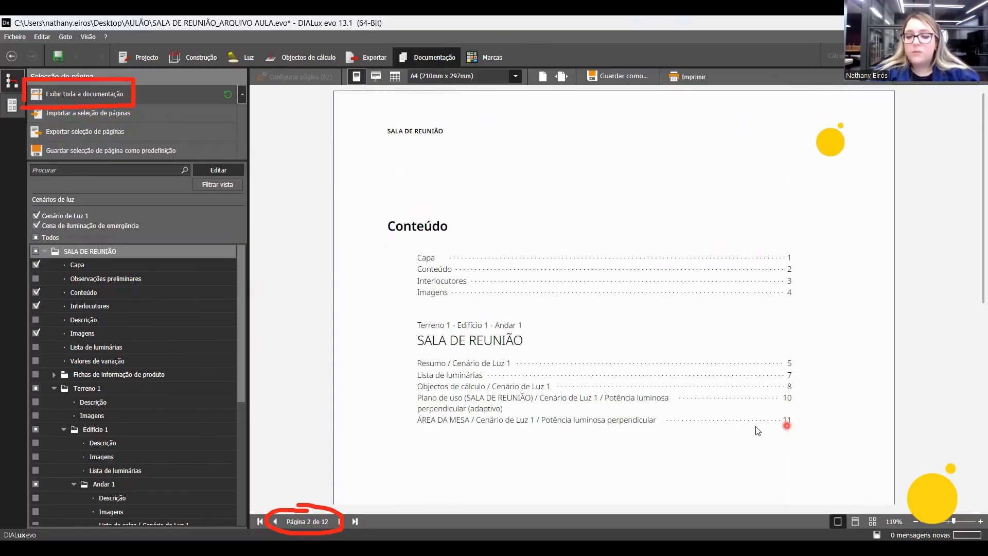
Review the documentation pages from Interlocutores and Imagens through Resumo, Lista de luminárias and Objectos de cálculo to Plano de uso.
{"action": "scroll", "coordinate": [706, 398], "scroll_direction": "down", "scroll_amount": 1}
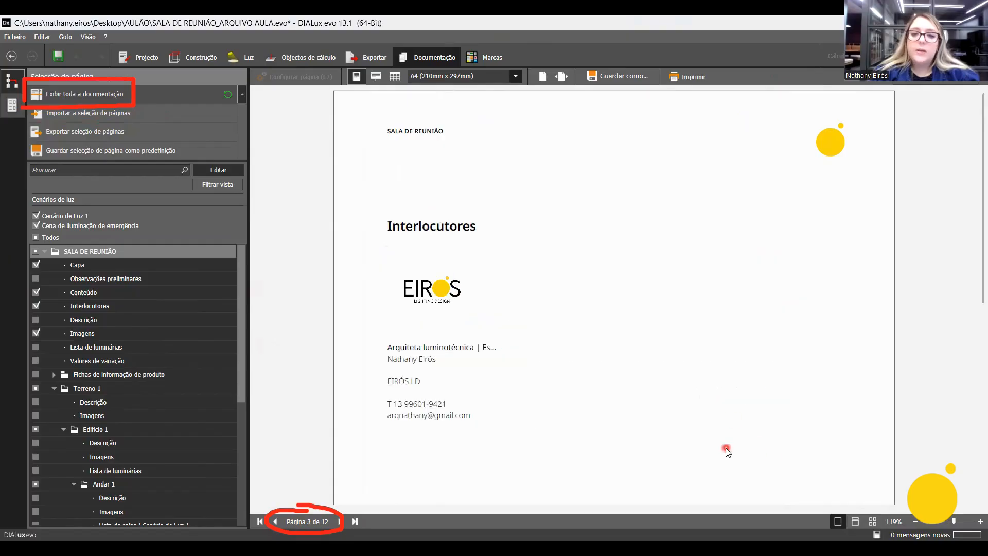
{"action": "scroll", "coordinate": [698, 363], "scroll_direction": "down", "scroll_amount": 2, "text": "ctrl"}
{"action": "scroll", "coordinate": [697, 363], "scroll_direction": "down", "scroll_amount": 1, "text": "ctrl"}
{"action": "scroll", "coordinate": [697, 362], "scroll_direction": "up", "scroll_amount": 1}
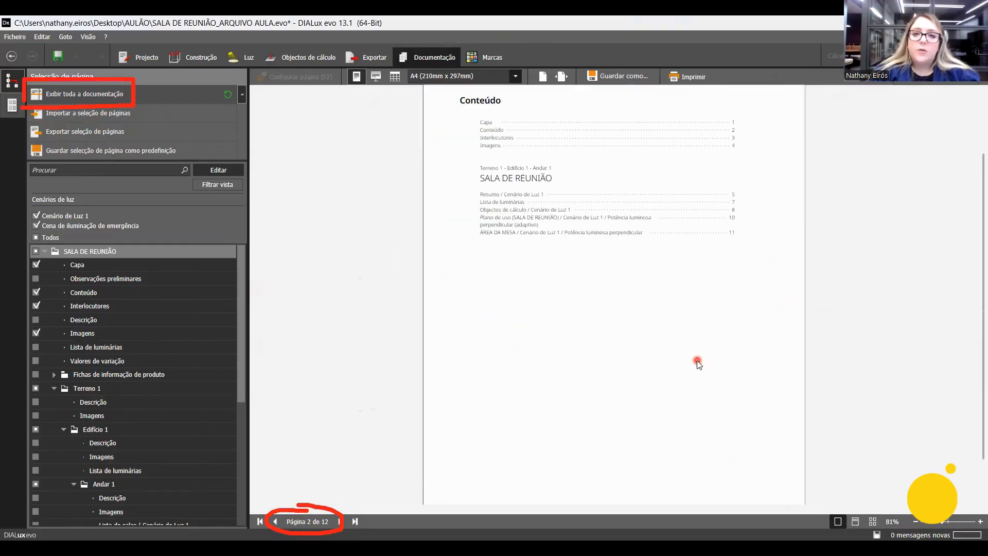
{"action": "scroll", "coordinate": [699, 364], "scroll_direction": "down", "scroll_amount": 1}
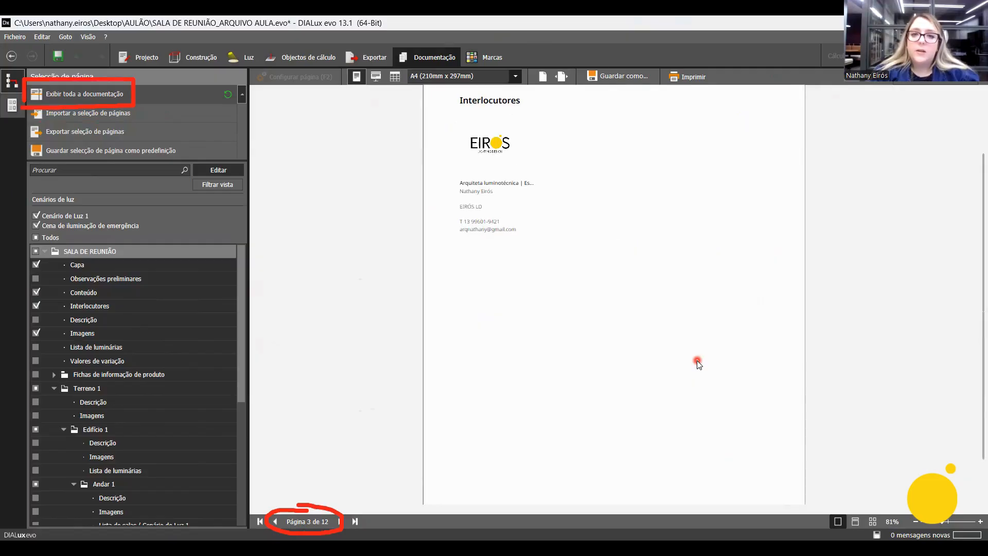
{"action": "scroll", "coordinate": [698, 363], "scroll_direction": "down", "scroll_amount": 1}
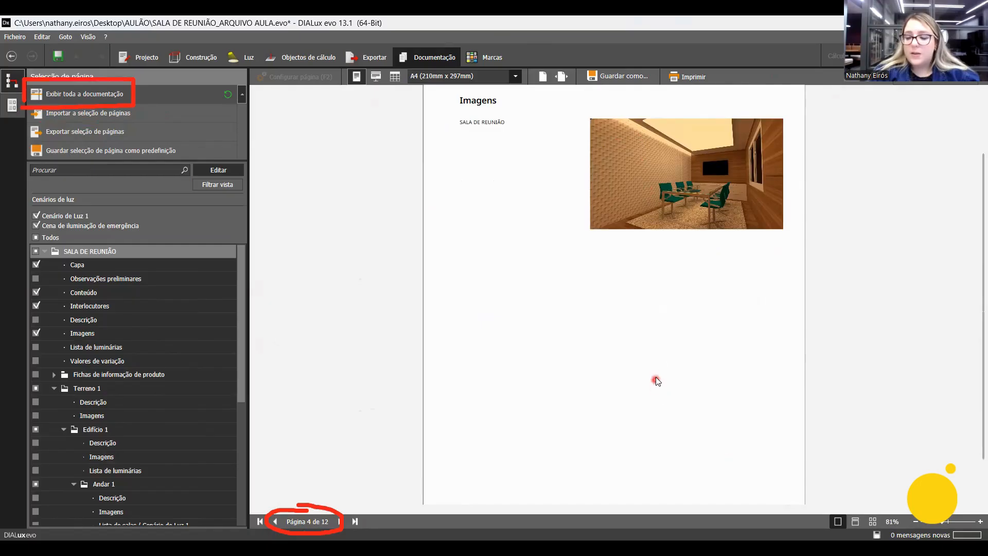
{"action": "scroll", "coordinate": [657, 376], "scroll_direction": "down", "scroll_amount": 1}
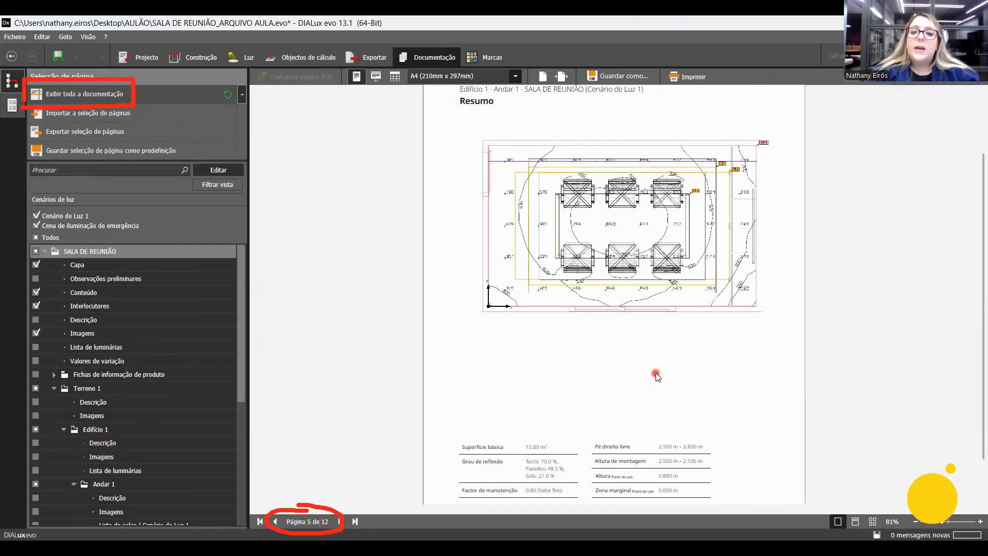
{"action": "scroll", "coordinate": [656, 376], "scroll_direction": "down", "scroll_amount": 1}
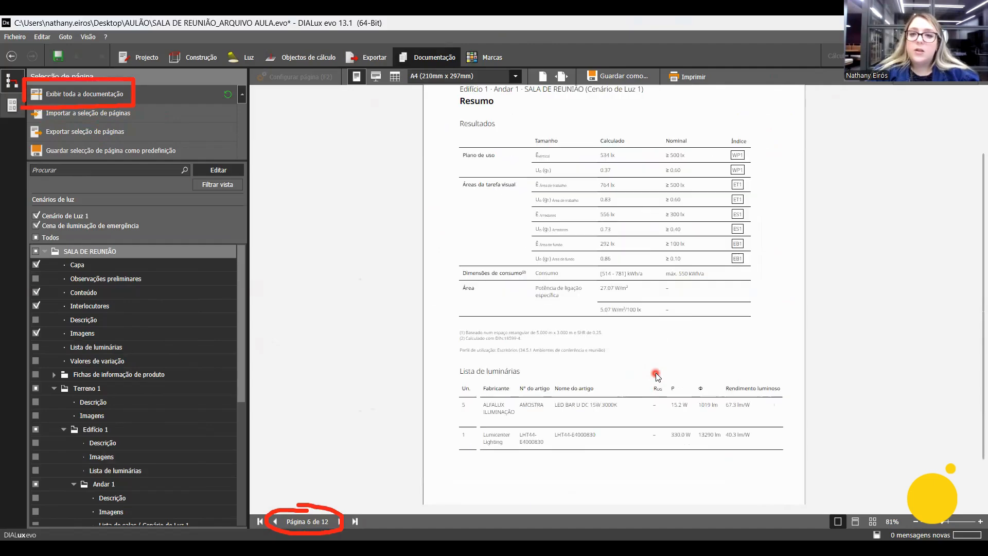
{"action": "scroll", "coordinate": [655, 373], "scroll_direction": "down", "scroll_amount": 1}
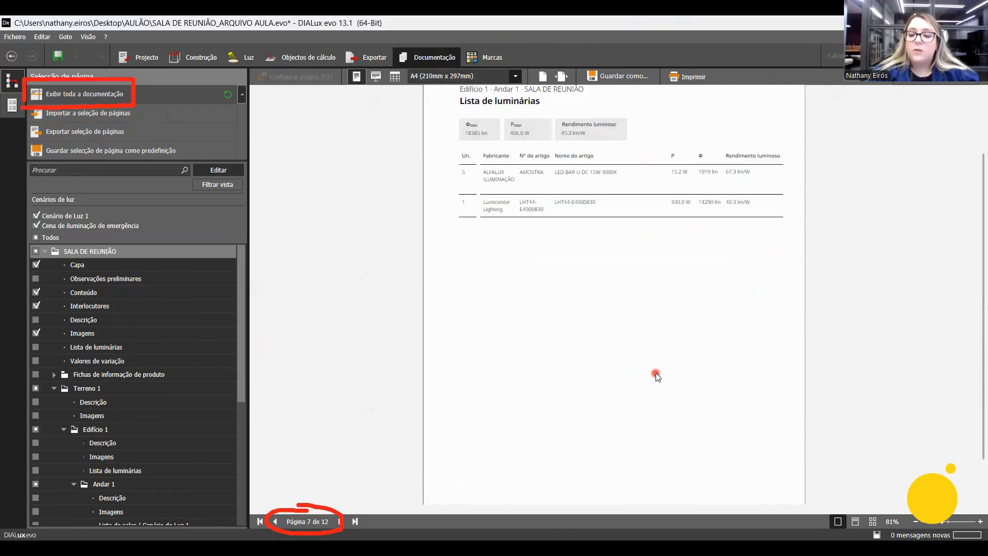
{"action": "scroll", "coordinate": [656, 372], "scroll_direction": "down", "scroll_amount": 1}
{"action": "scroll", "coordinate": [656, 373], "scroll_direction": "down", "scroll_amount": 1}
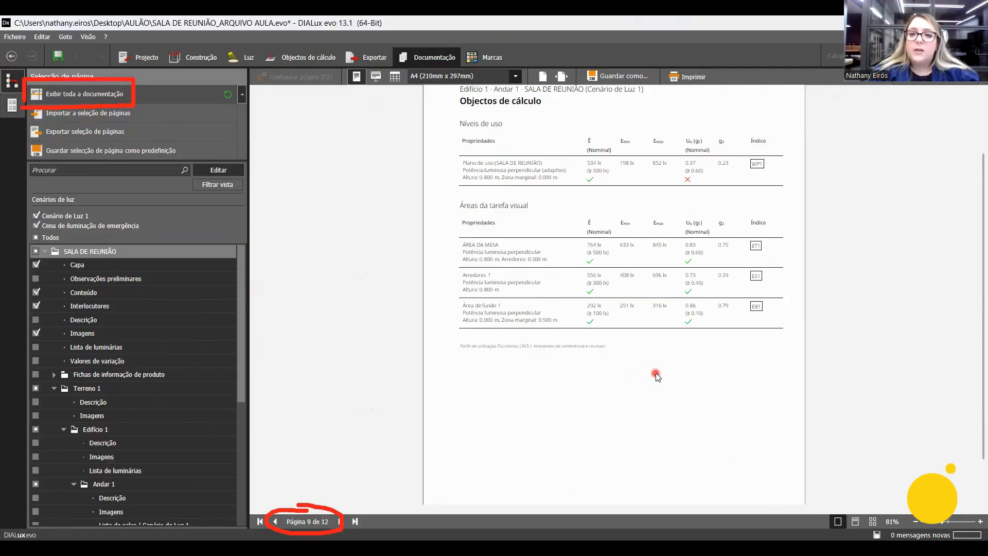
{"action": "scroll", "coordinate": [656, 373], "scroll_direction": "down", "scroll_amount": 1}
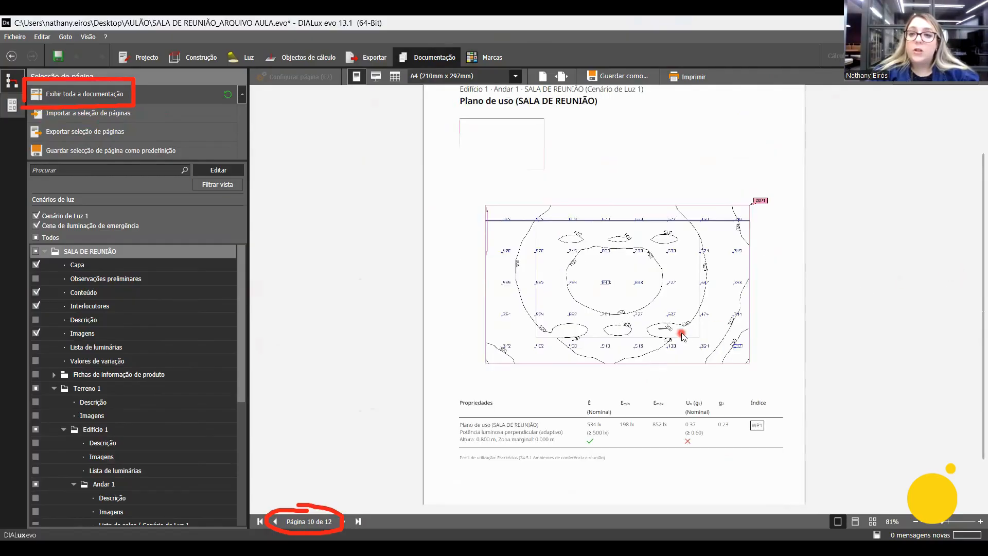
Go back to the Lista de luminárias page and check the remaining pages through to ÁREA DA MESA.
{"action": "scroll", "coordinate": [682, 336], "scroll_direction": "up", "scroll_amount": 1}
{"action": "scroll", "coordinate": [813, 295], "scroll_direction": "up", "scroll_amount": 2}
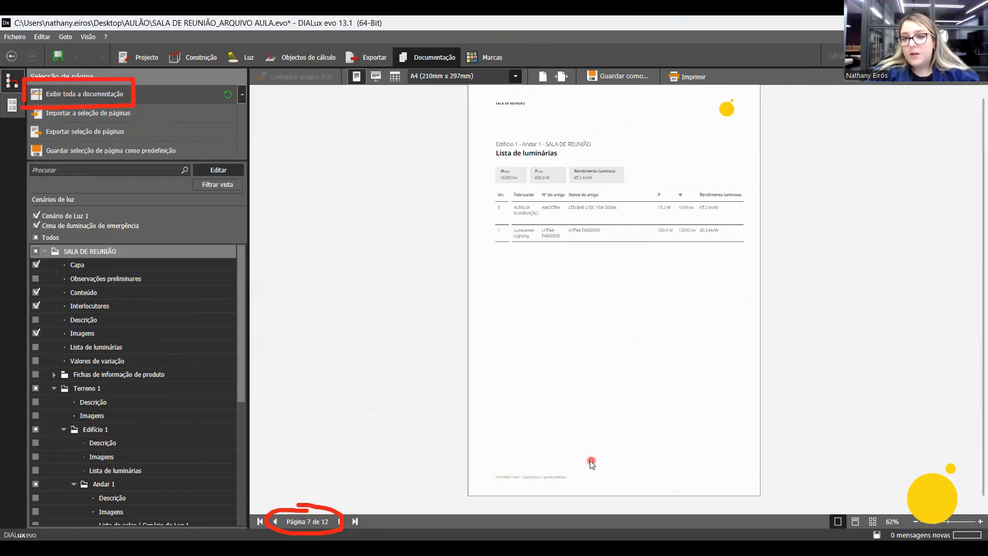
{"action": "scroll", "coordinate": [610, 390], "scroll_direction": "down", "scroll_amount": 1}
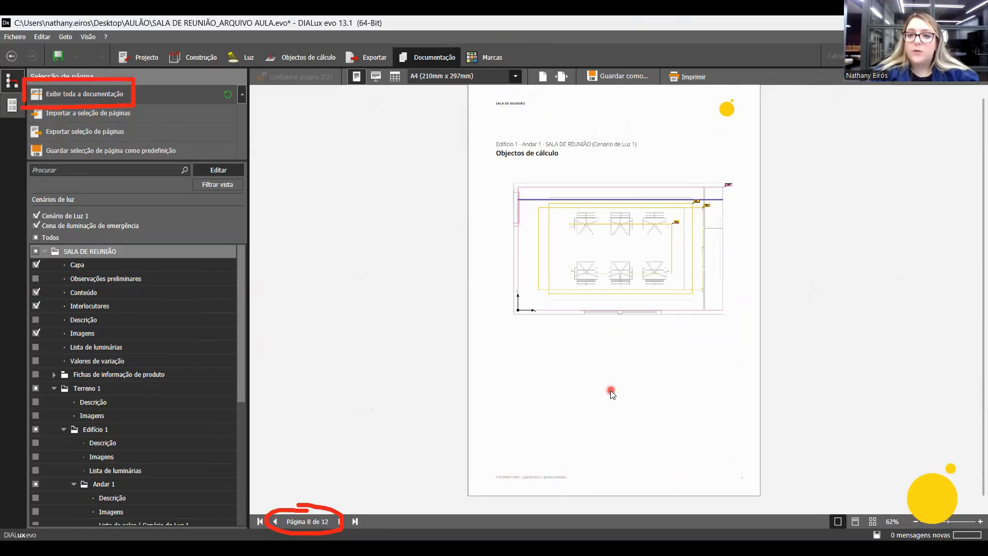
{"action": "scroll", "coordinate": [611, 390], "scroll_direction": "down", "scroll_amount": 3}
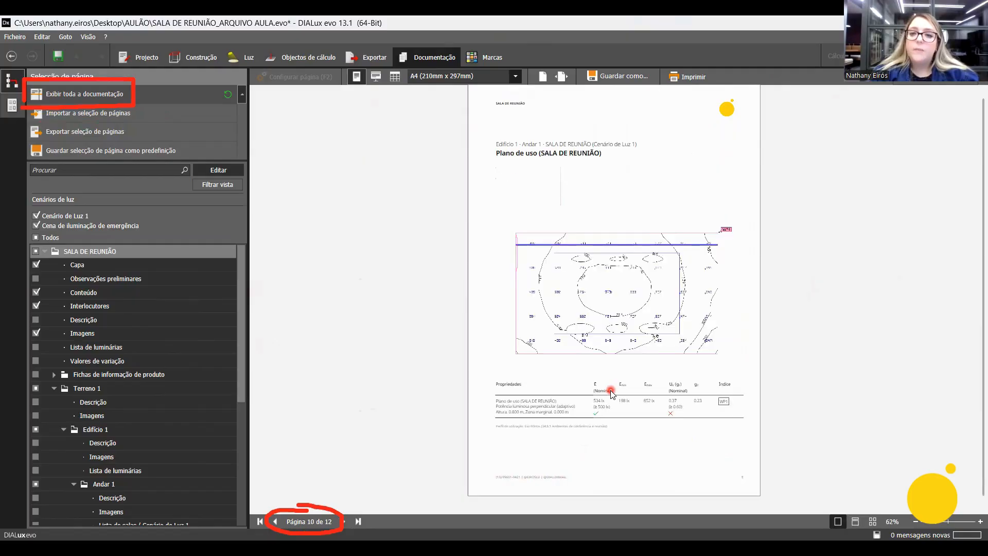
{"action": "scroll", "coordinate": [611, 390], "scroll_direction": "down", "scroll_amount": 1}
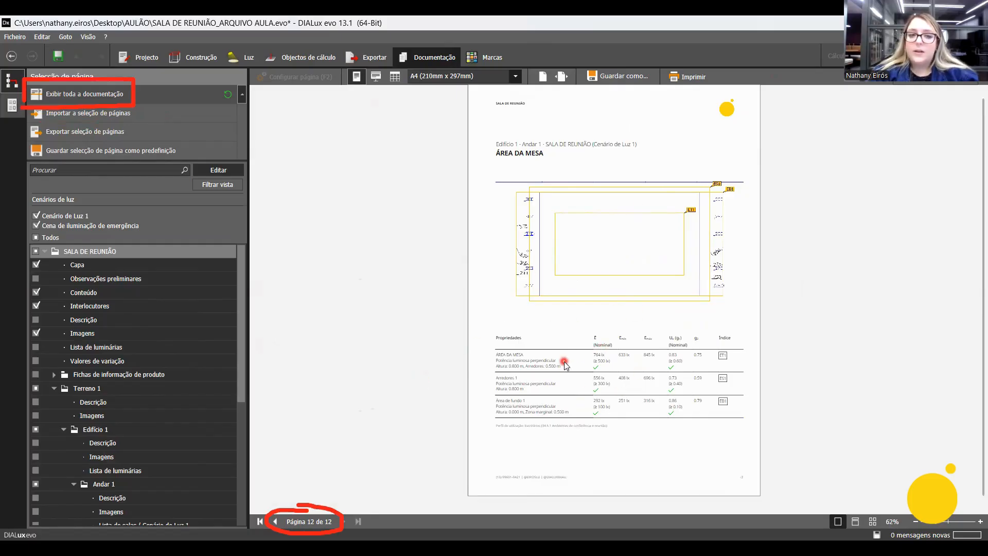
{"action": "left_click", "coordinate": [579, 253]}
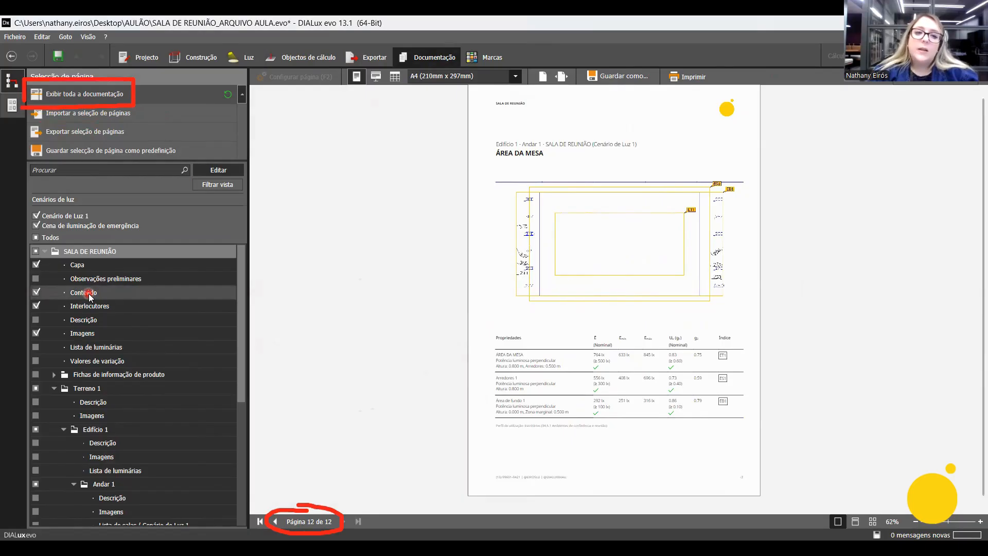
Show only the Conteúdo page, view its header and footer configuration, and return to the page view.
{"action": "left_click", "coordinate": [90, 296]}
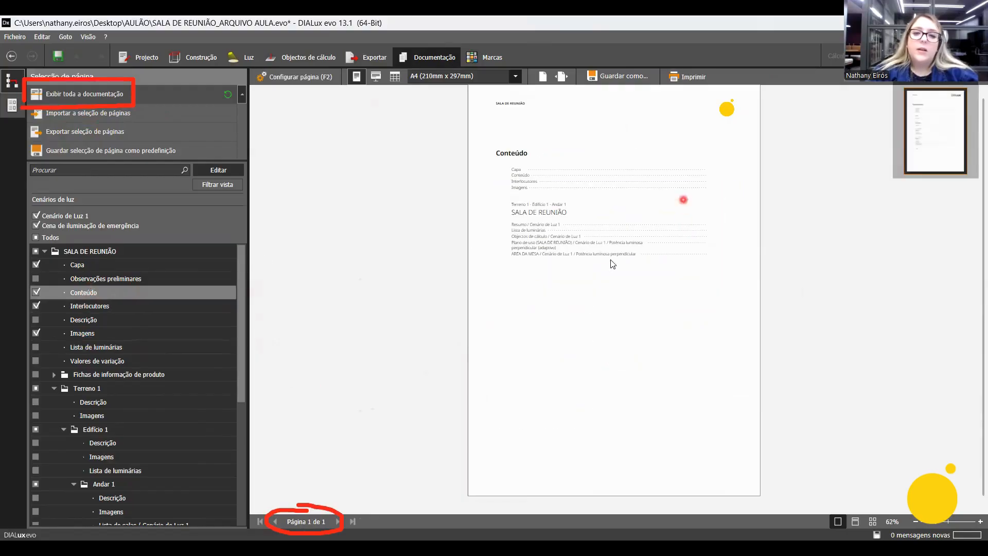
{"action": "left_click", "coordinate": [292, 76]}
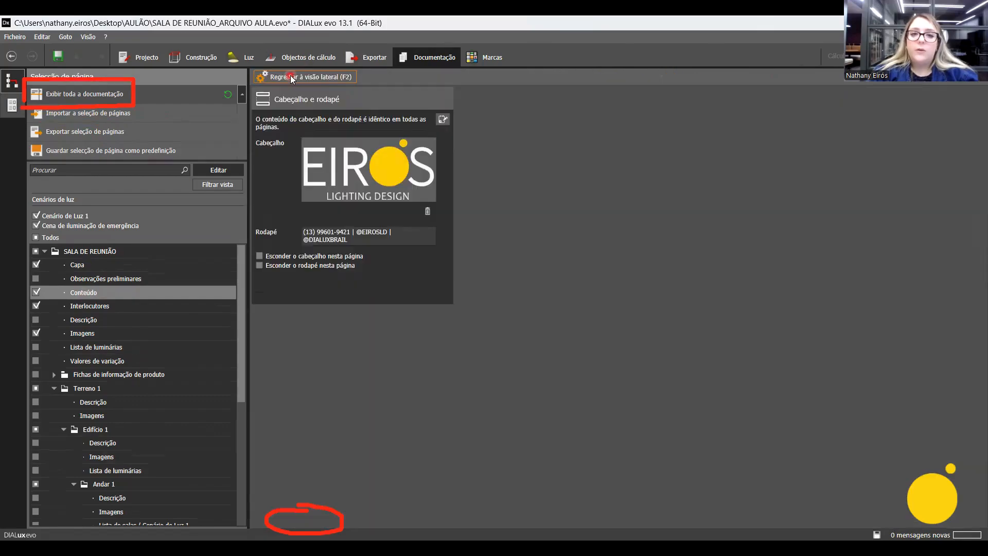
{"action": "left_click", "coordinate": [291, 77]}
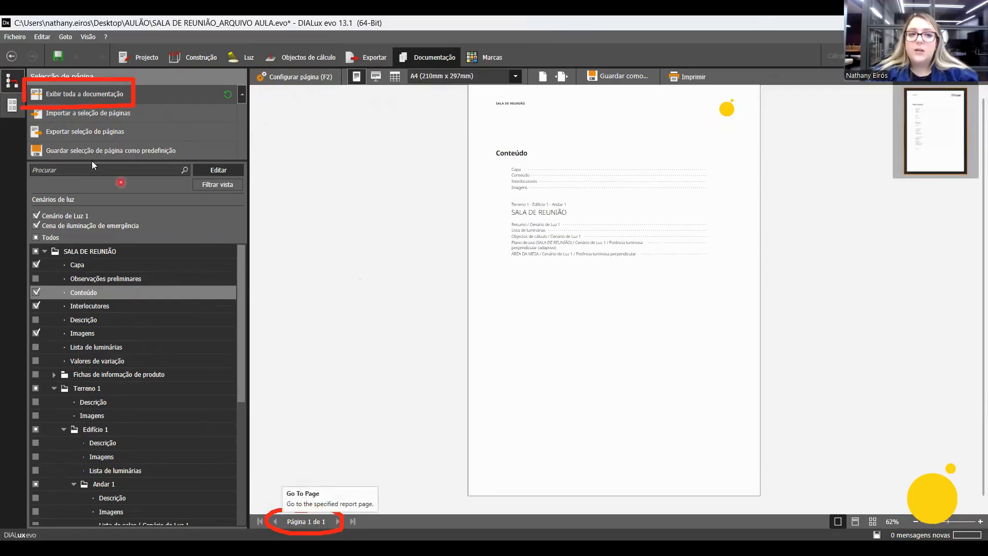
Display the whole documentation again and save it as a PDF.
{"action": "left_click", "coordinate": [173, 94]}
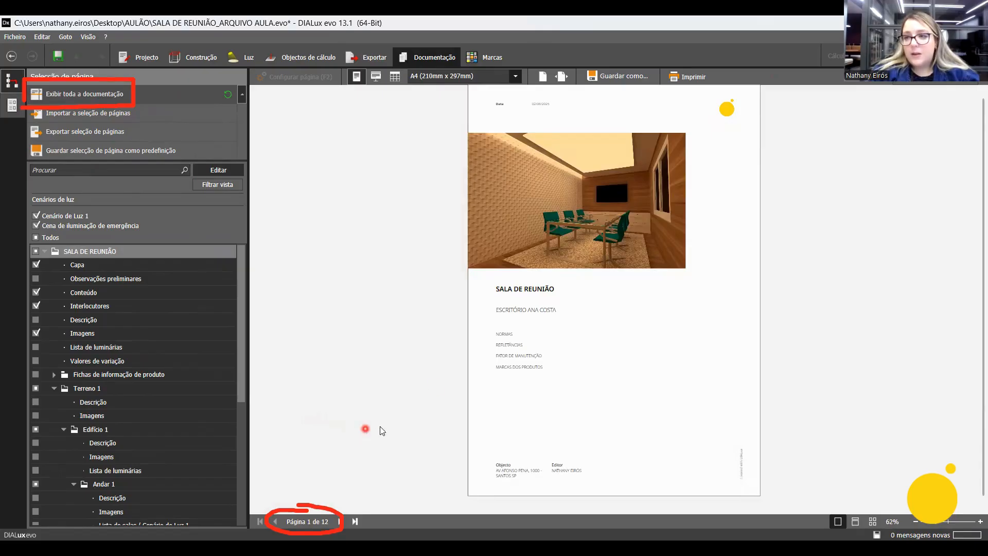
{"action": "left_click", "coordinate": [632, 78]}
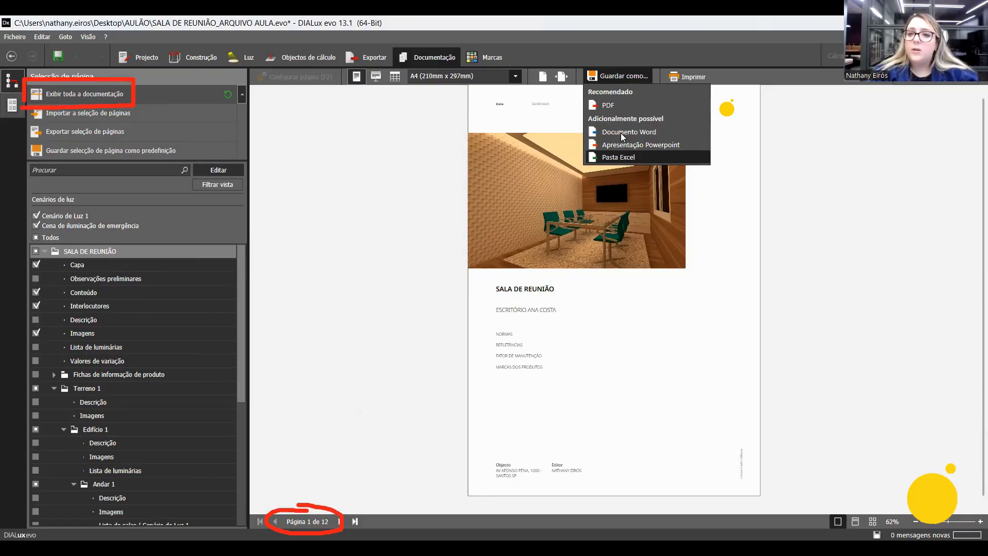
{"action": "left_click", "coordinate": [615, 110]}
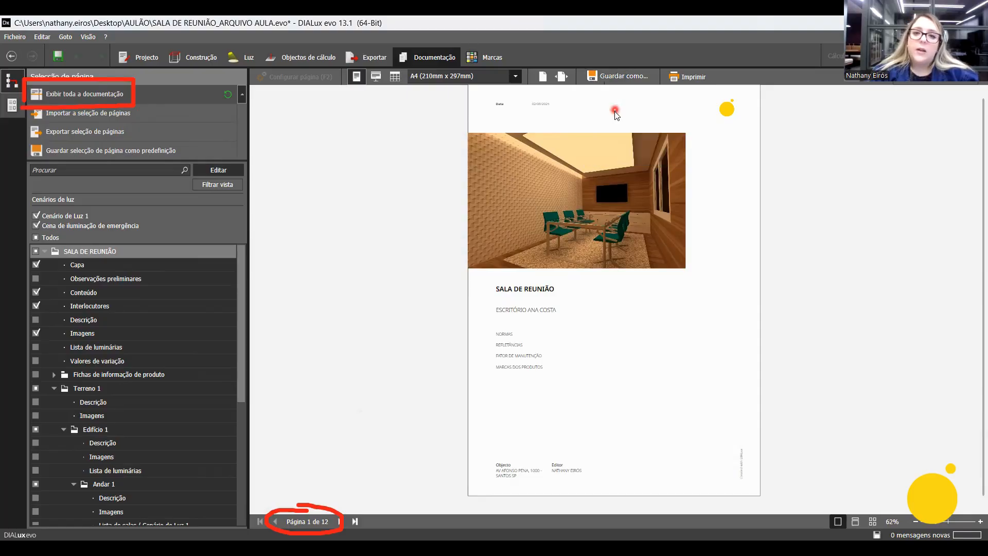
{"action": "left_click", "coordinate": [532, 468]}
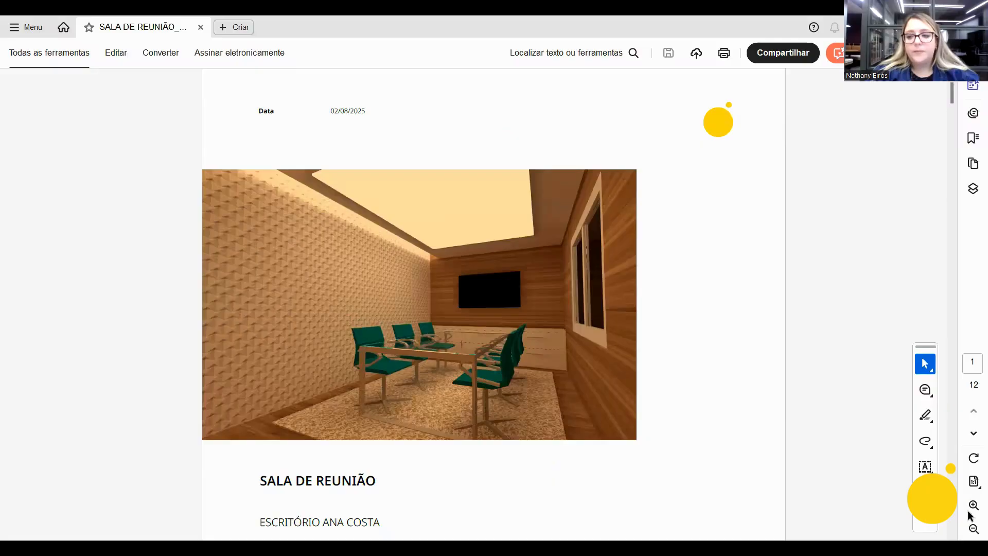
In the PDF viewer, reduce the zoom to 57.2% and check the exported documentation from the cover to the final ÁREA DA MESA page.
{"action": "left_click", "coordinate": [971, 529]}
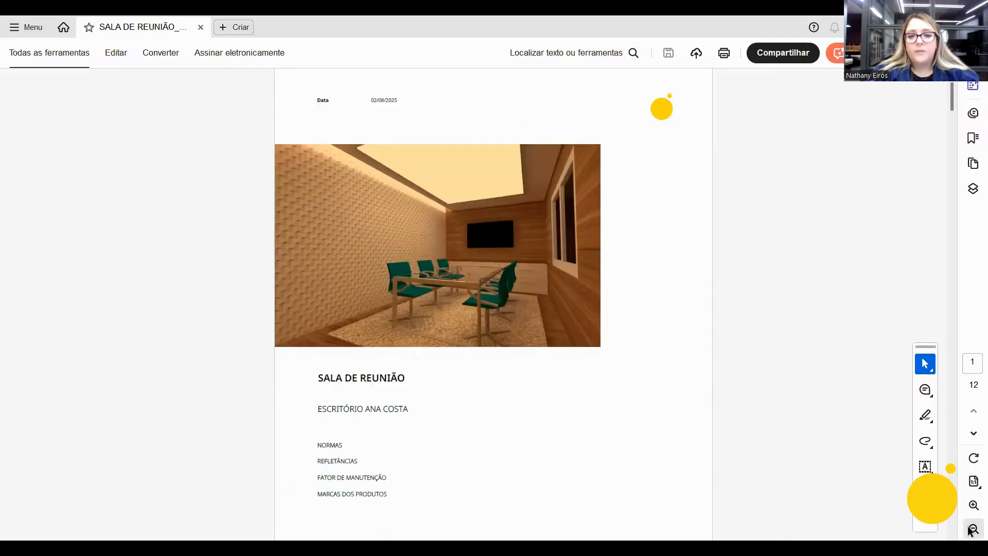
{"action": "left_click", "coordinate": [971, 529]}
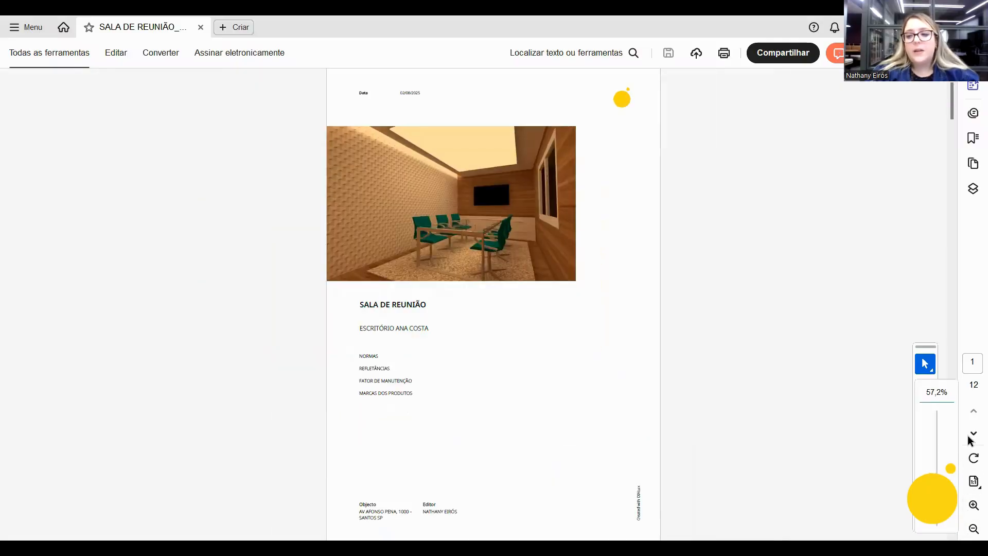
{"action": "left_click", "coordinate": [972, 435]}
{"action": "left_click", "coordinate": [972, 435]}
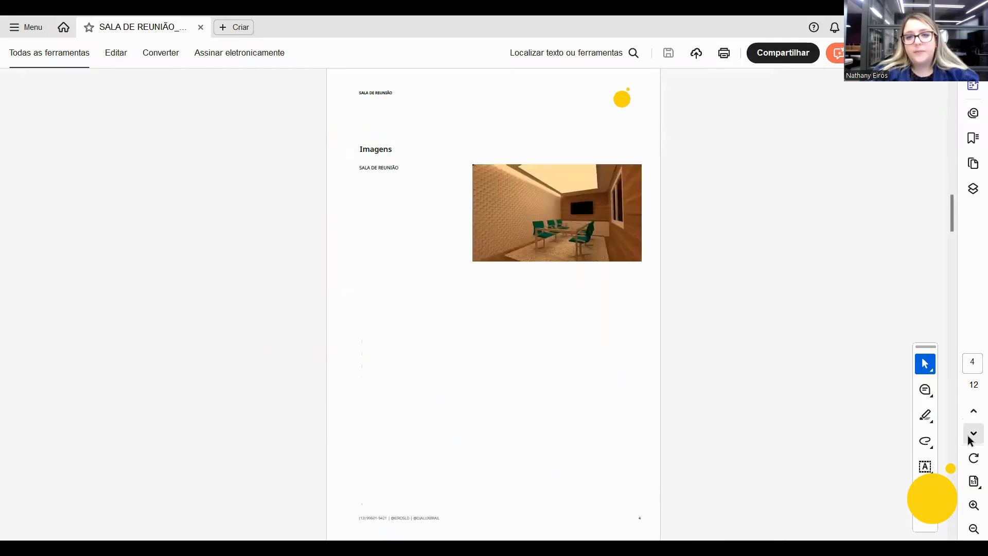
{"action": "left_click", "coordinate": [972, 435]}
{"action": "left_click", "coordinate": [972, 435]}
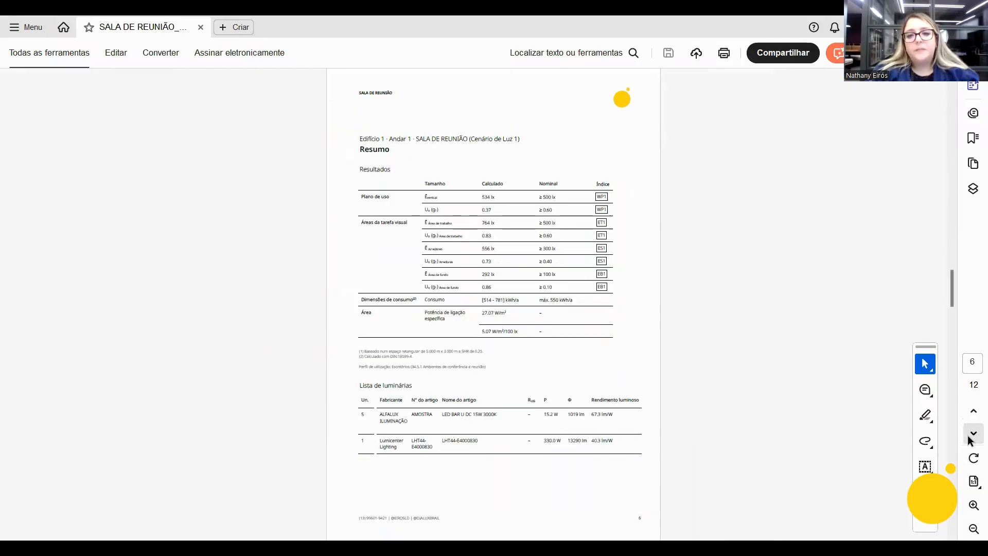
{"action": "left_click", "coordinate": [972, 435]}
{"action": "left_click", "coordinate": [972, 435]}
{"action": "left_click", "coordinate": [972, 435]}
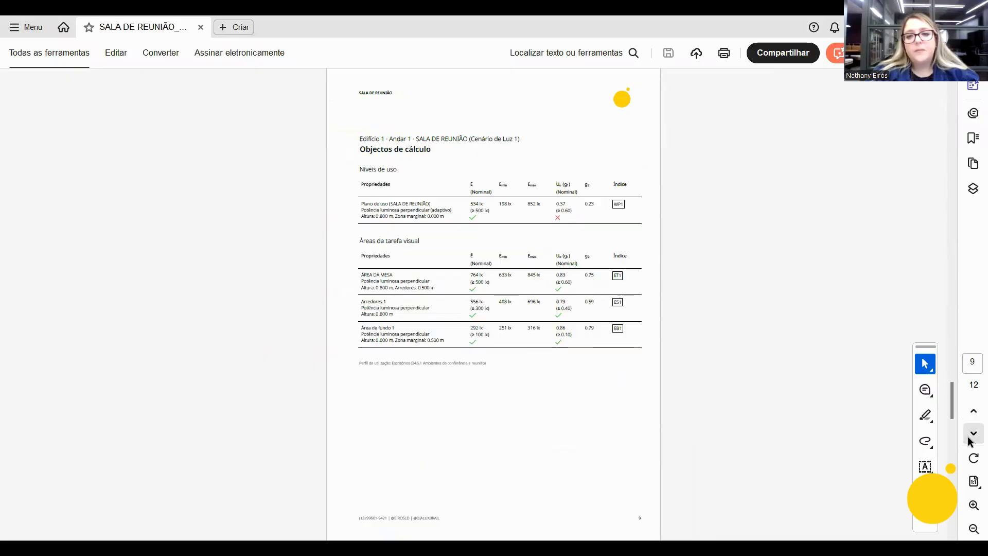
{"action": "left_click", "coordinate": [972, 435]}
{"action": "left_click", "coordinate": [972, 435]}
{"action": "left_click", "coordinate": [970, 437]}
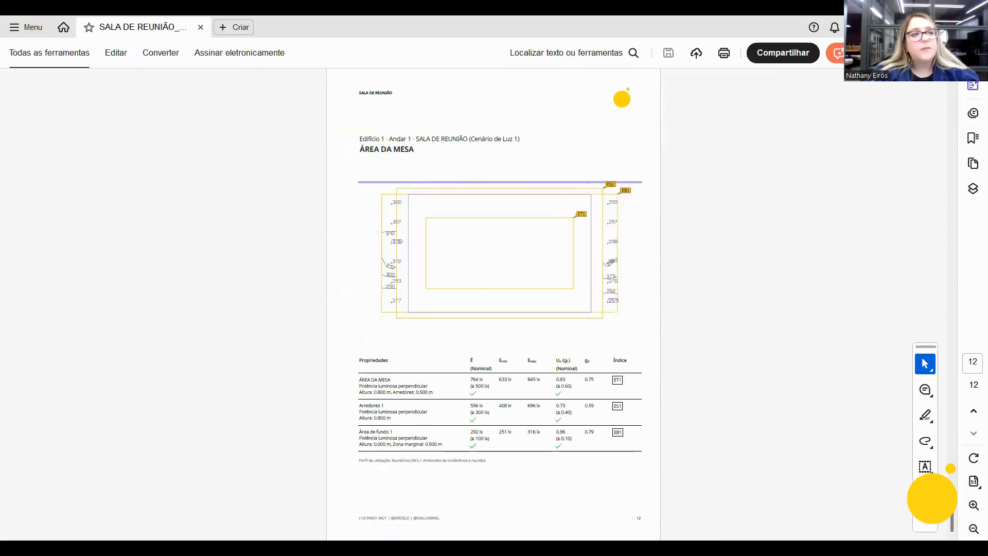